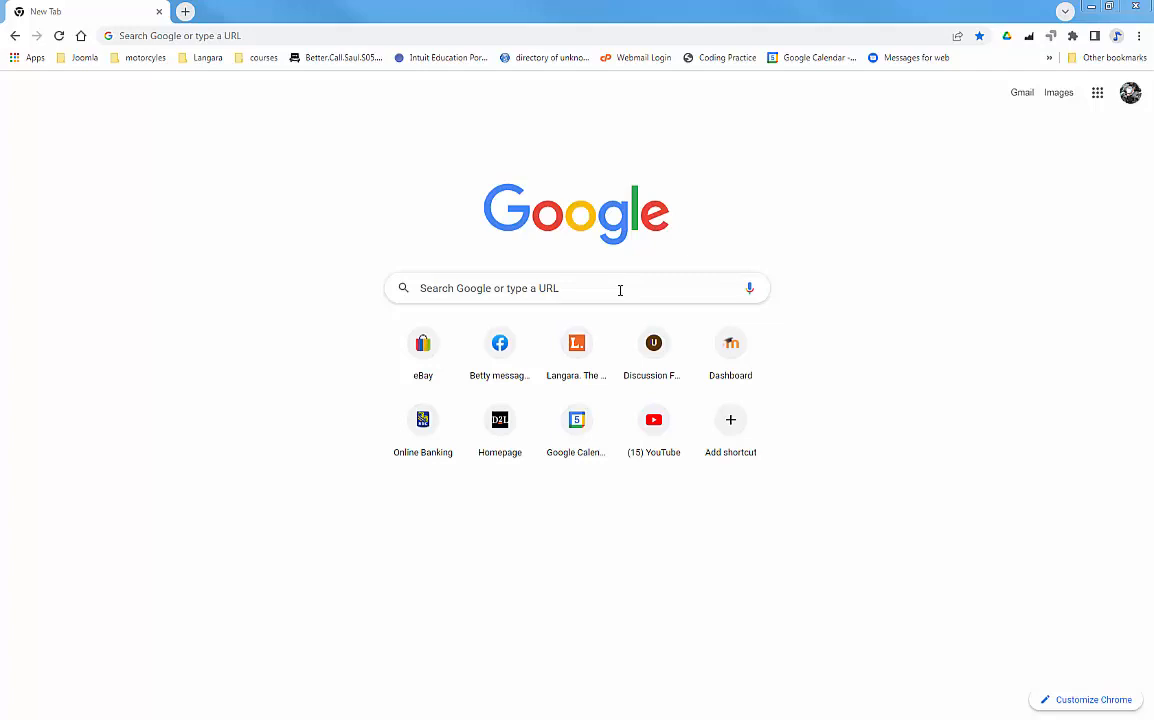
Start entering the QuickBooks test drive web address in Chrome's address bar
left_click(402, 41)
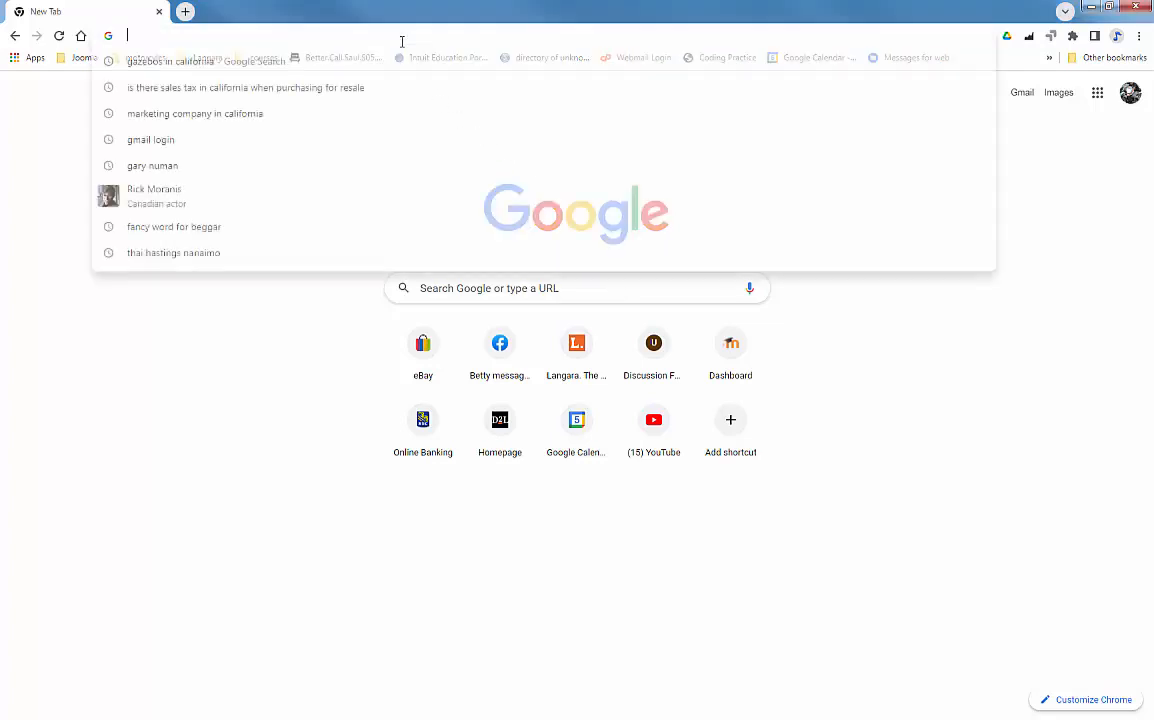
Load qbo.intuit.com/redir/testdrive, pass the 'I'm not a robot' check, and continue into the sample company
type("qbo.intuit.com/redir/testdrive")
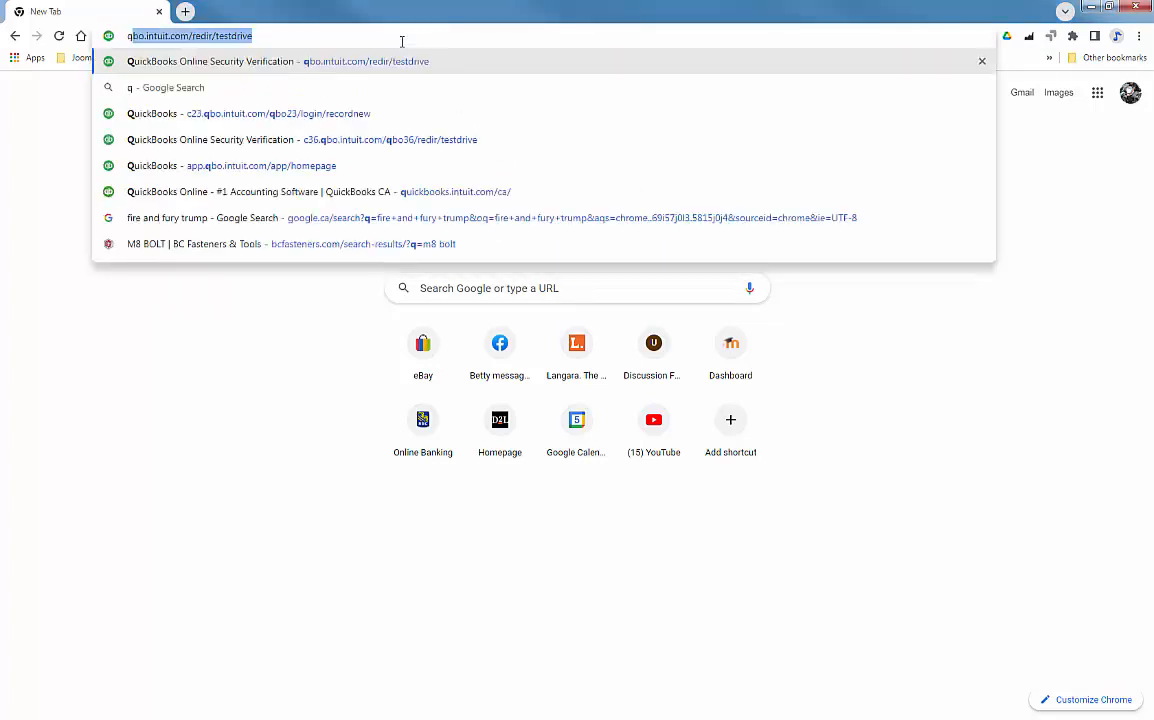
key("Return")
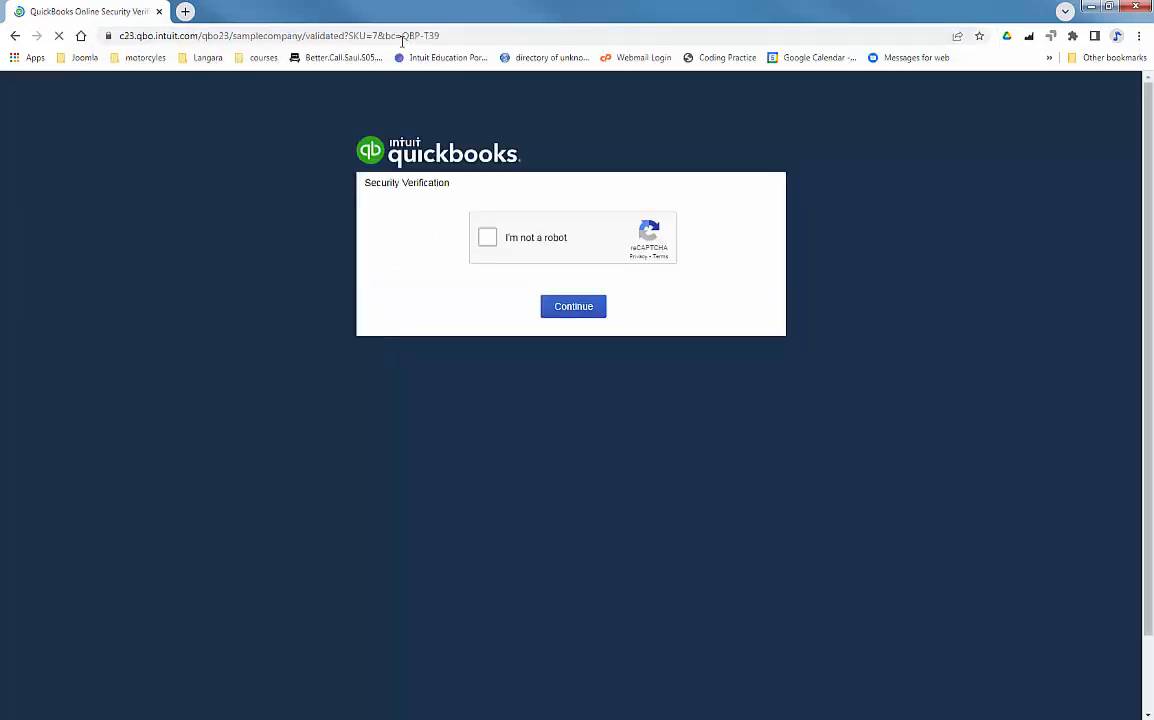
left_click(484, 237)
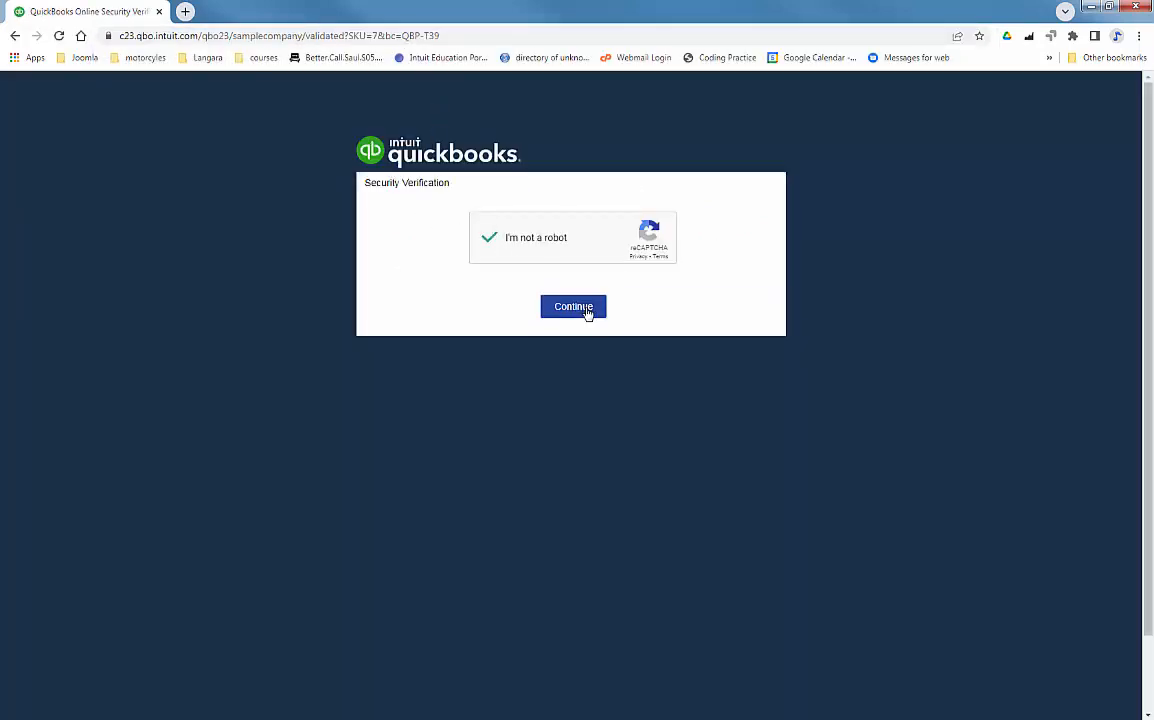
left_click(572, 310)
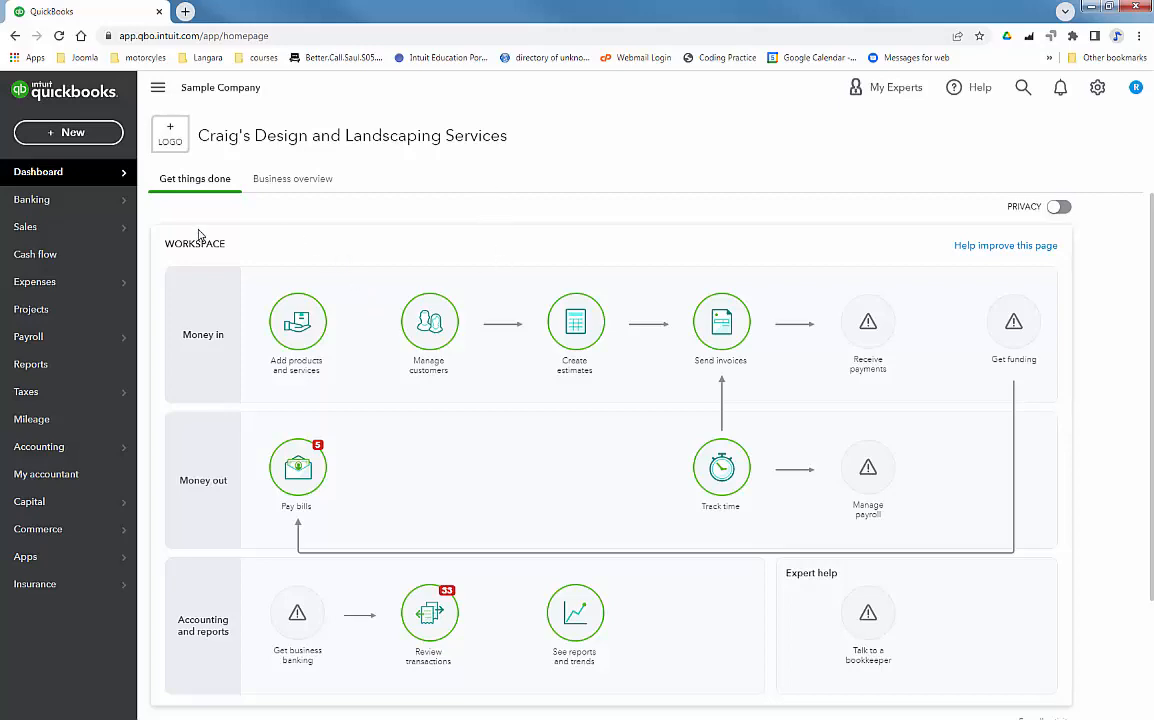
Go to the Products and services list through the Gear Lists menu and start a new item
mouse_move(80, 227)
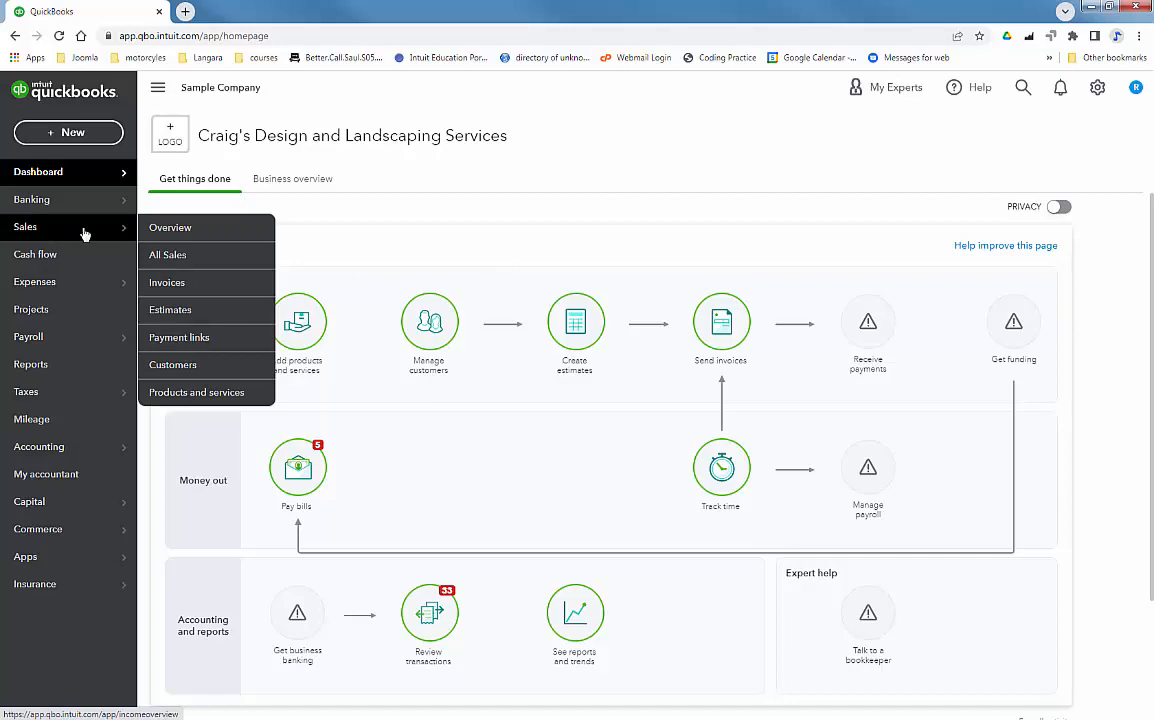
left_click(195, 400)
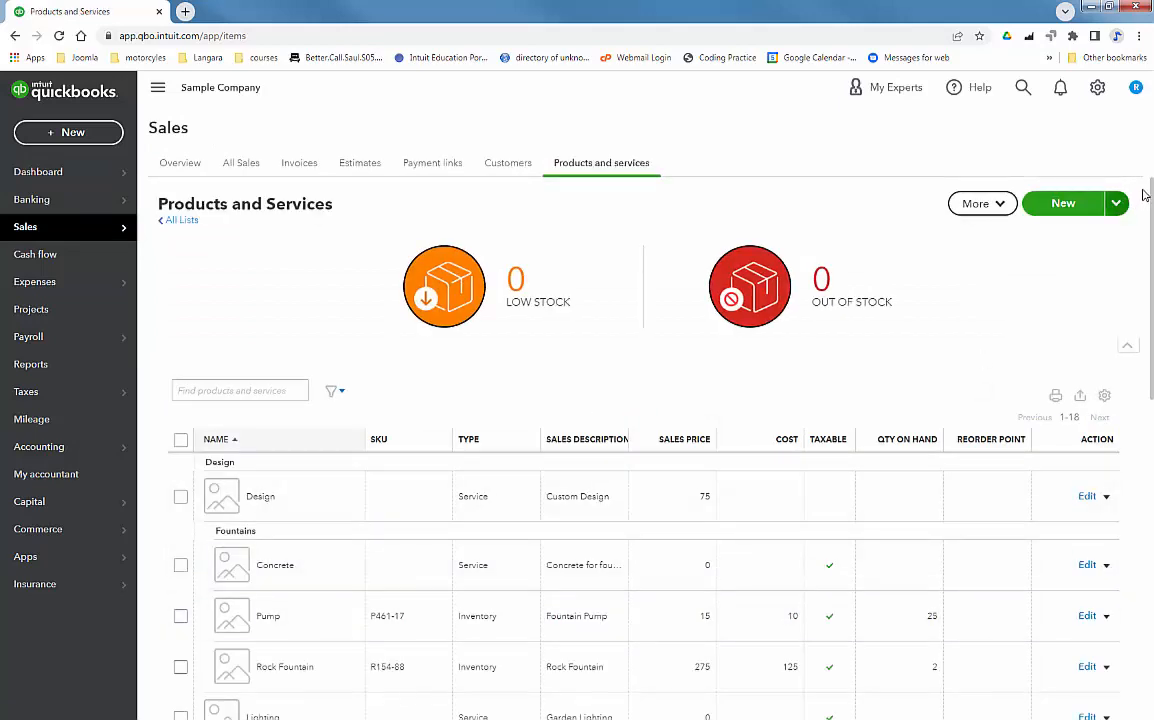
left_click(1097, 88)
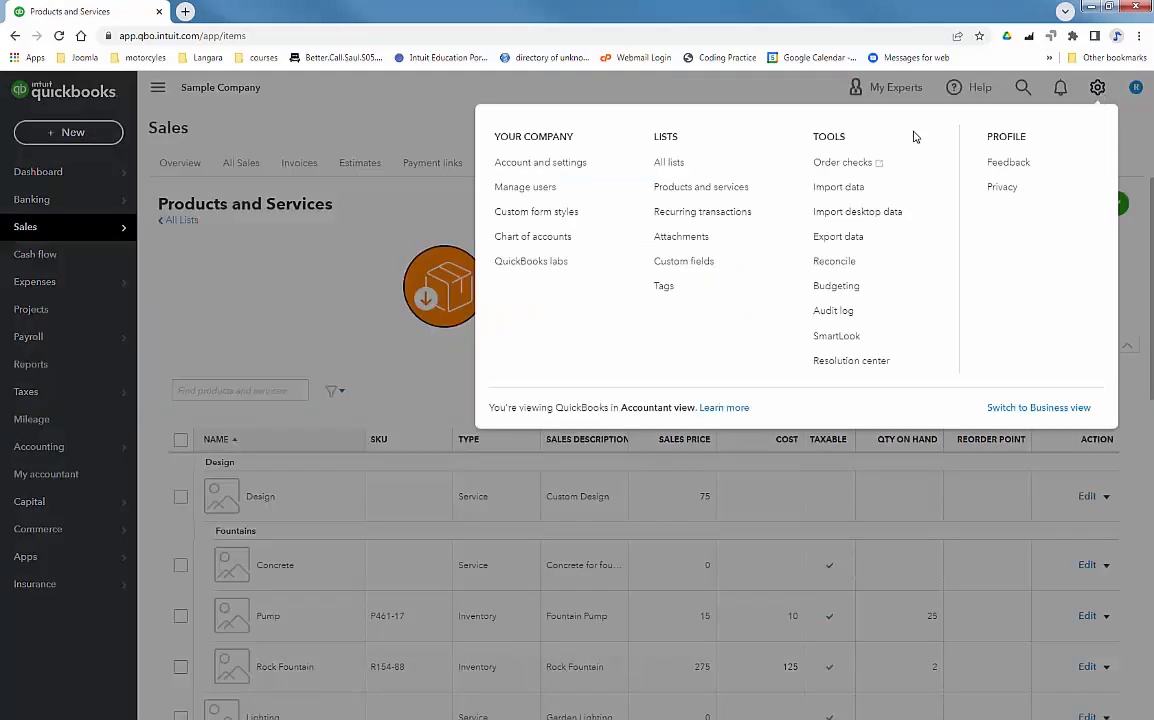
left_click(674, 189)
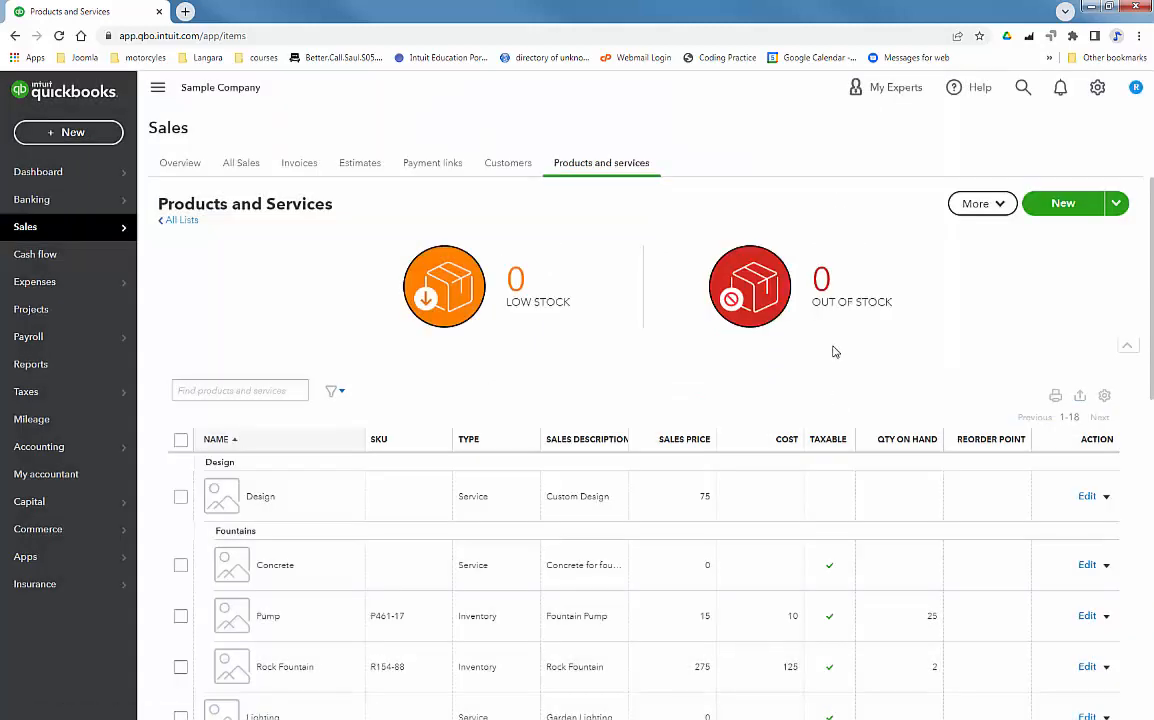
left_click(1064, 205)
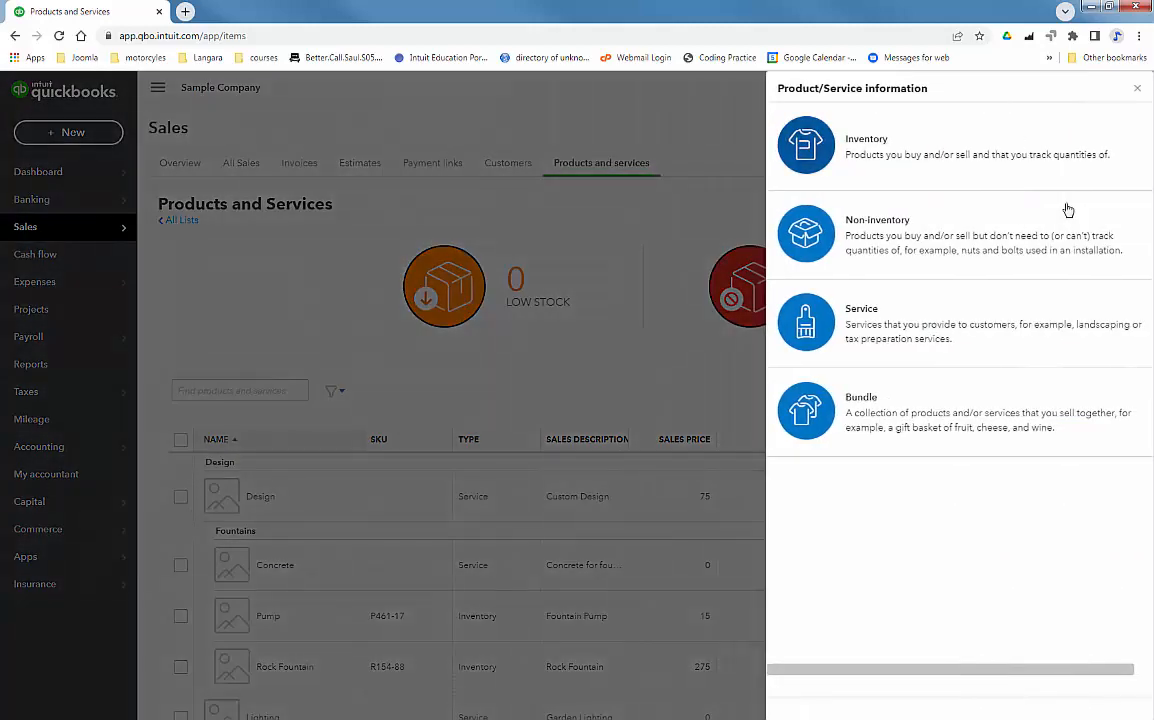
Make the new item an Inventory product named Cherub, filed under a newly created Statue category
left_click(818, 150)
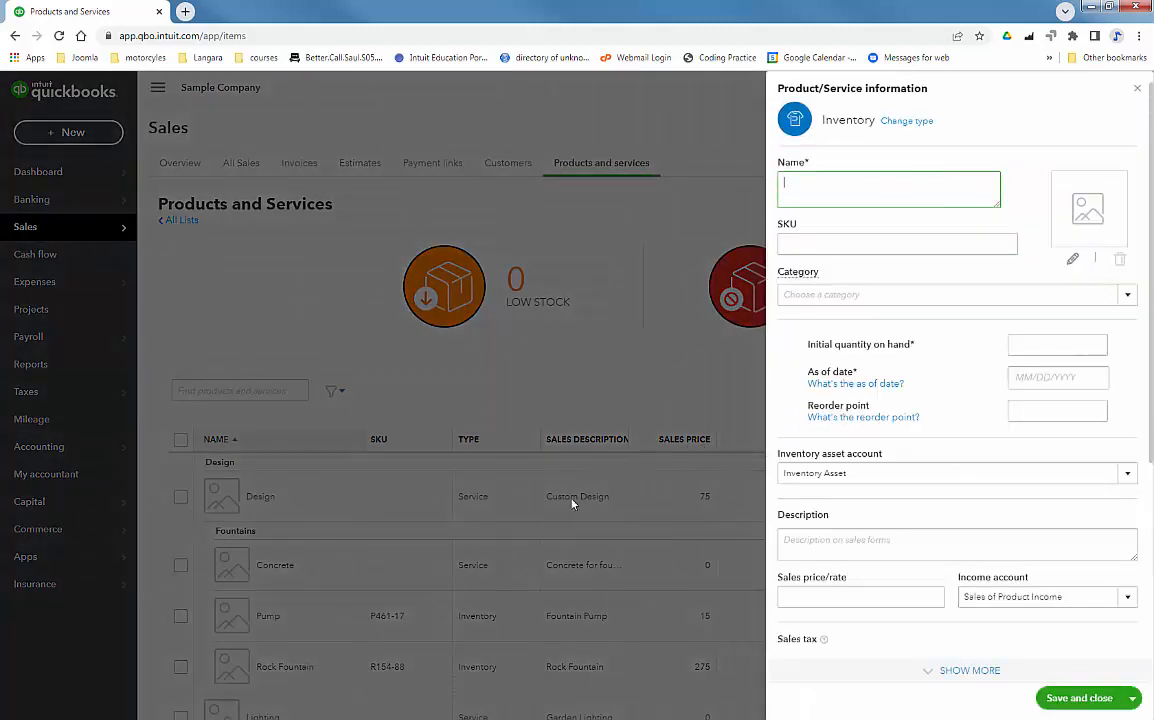
left_click(47, 717)
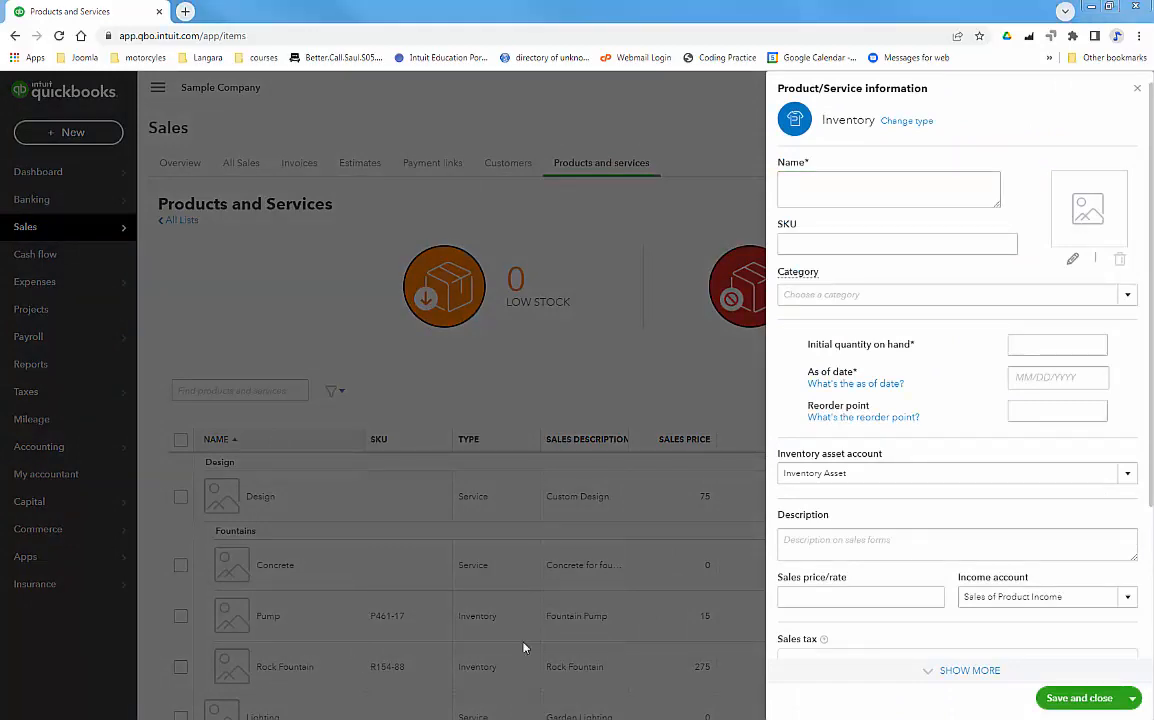
left_click(890, 189)
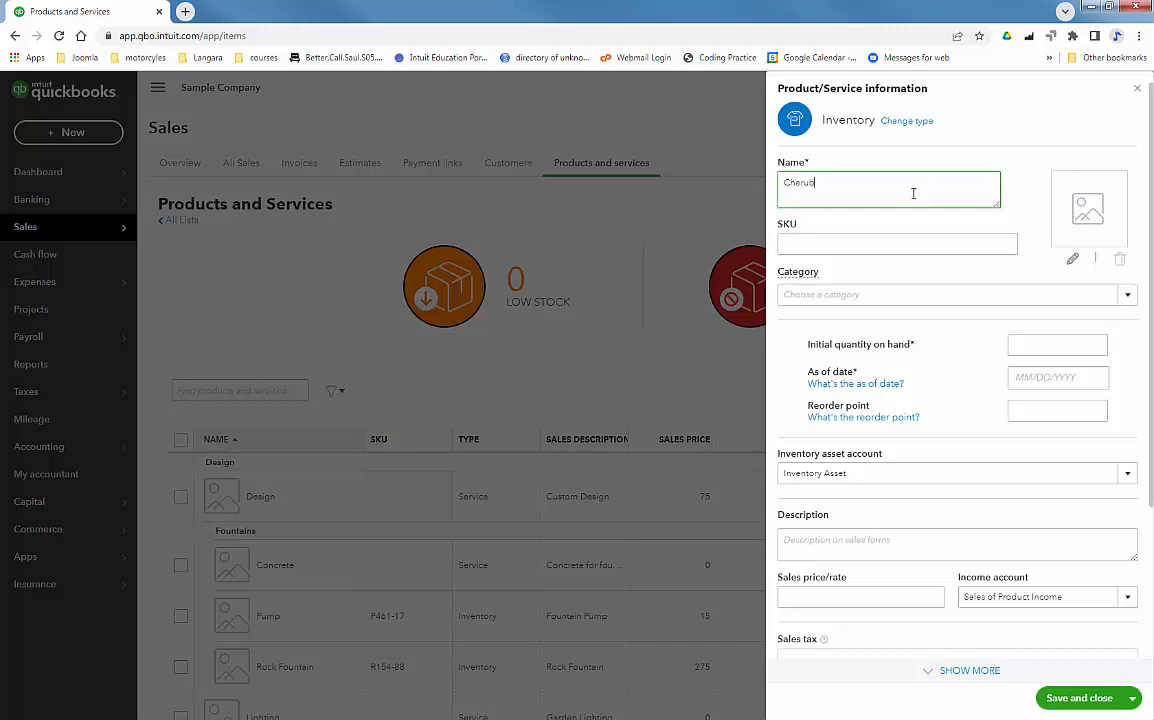
left_click(814, 291)
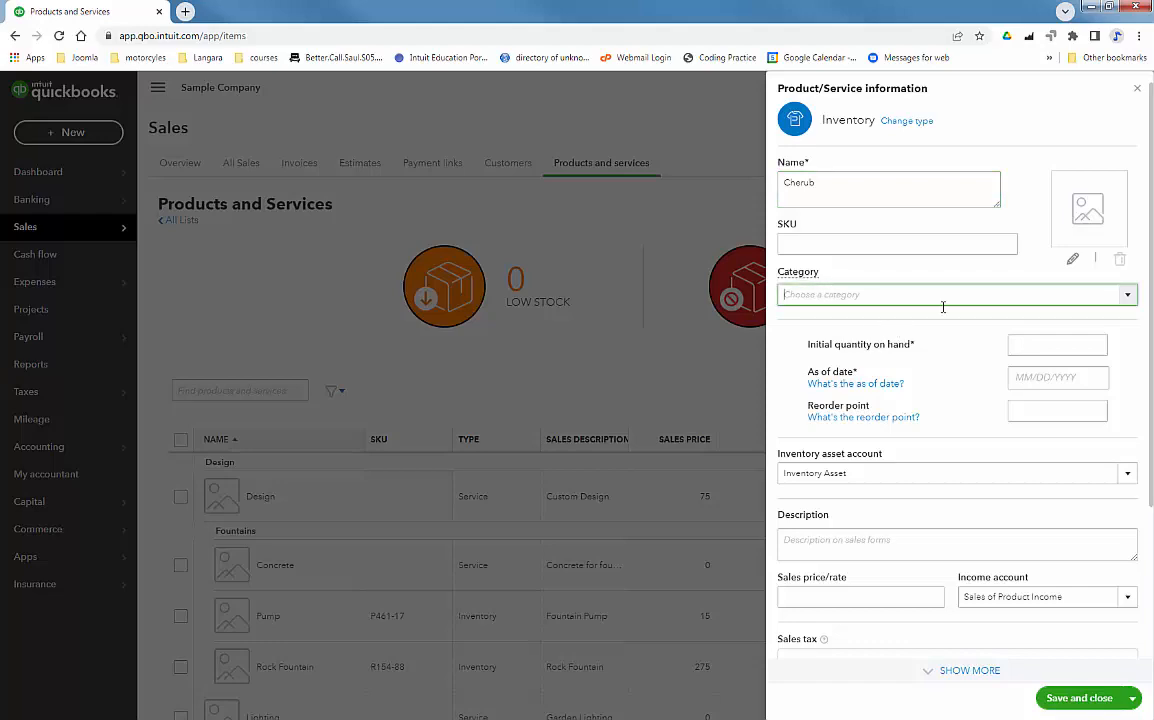
left_click(1127, 298)
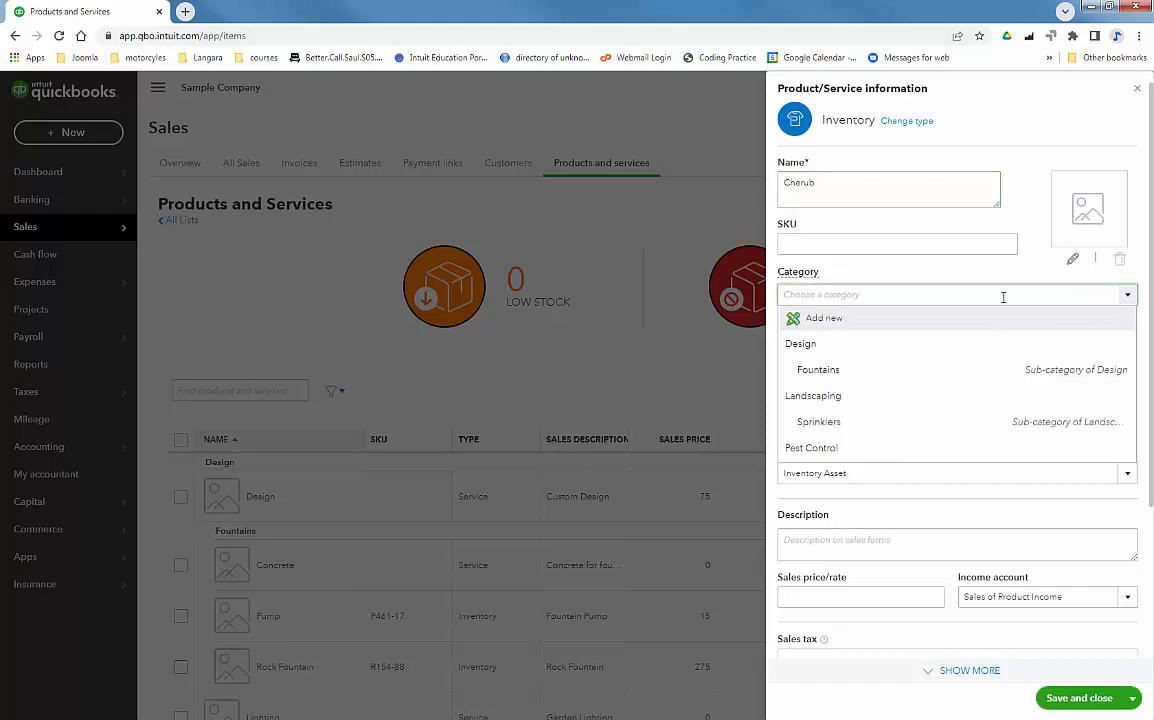
left_click(829, 323)
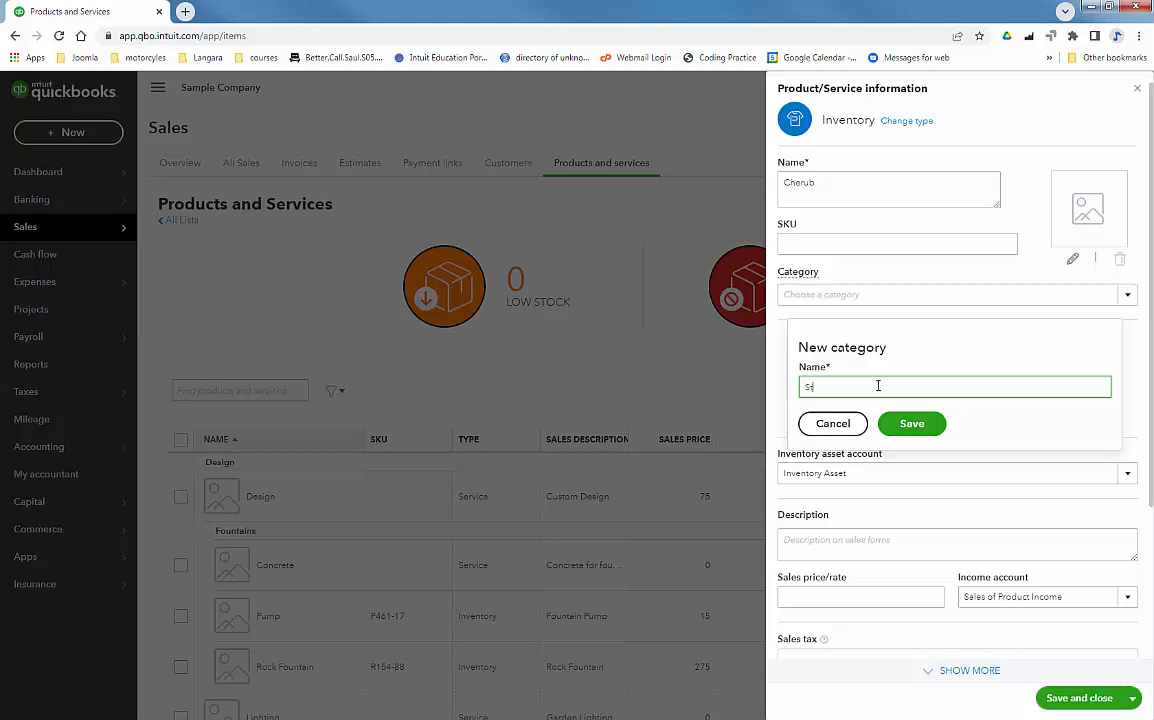
left_click(911, 423)
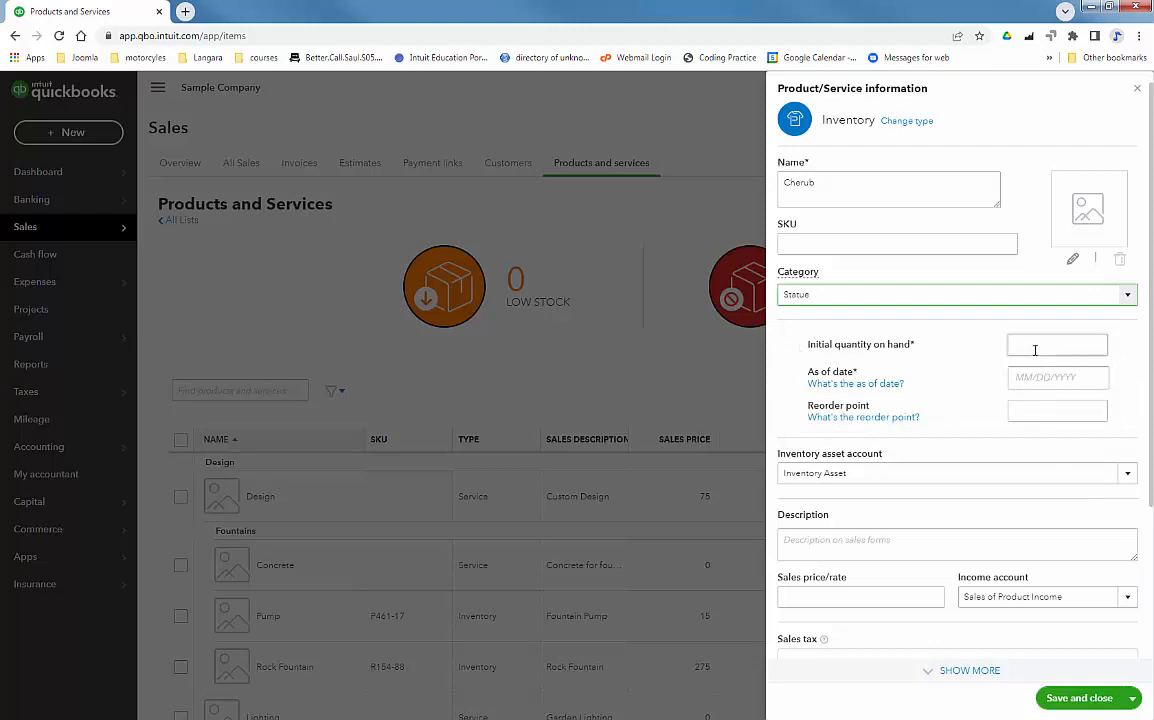
left_click(1035, 346)
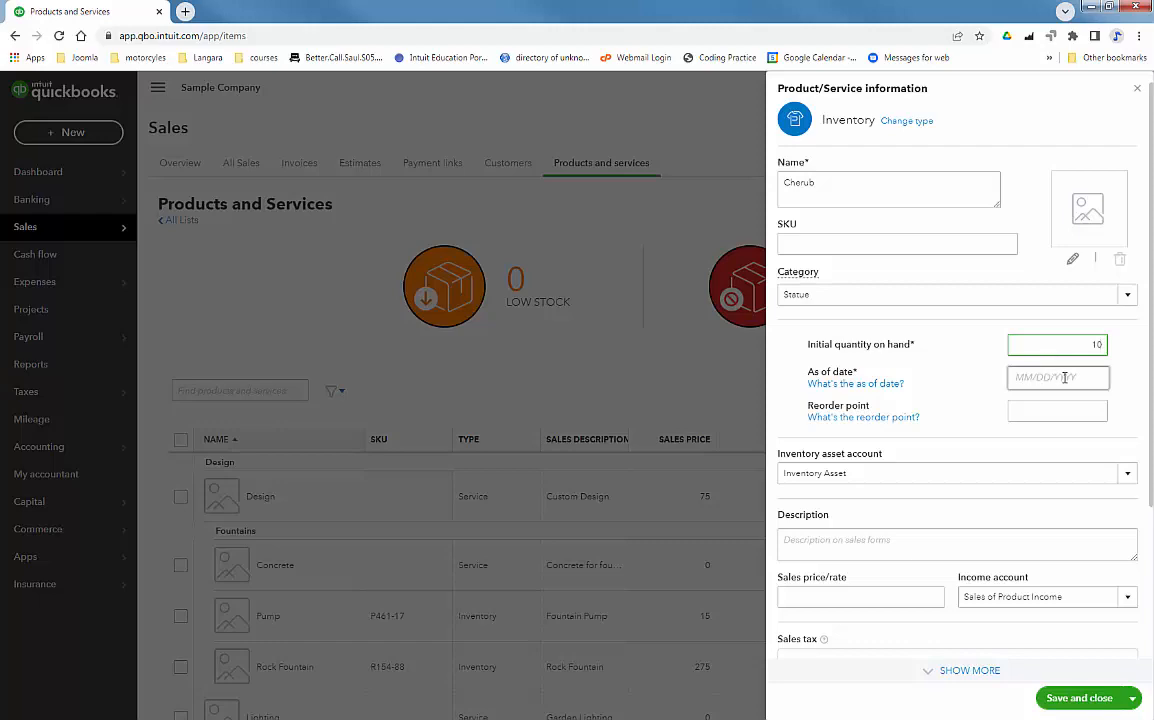
Record Cherub stock as of 09/06/2022 with a reorder point of 5
left_click(1065, 377)
left_click(1047, 465)
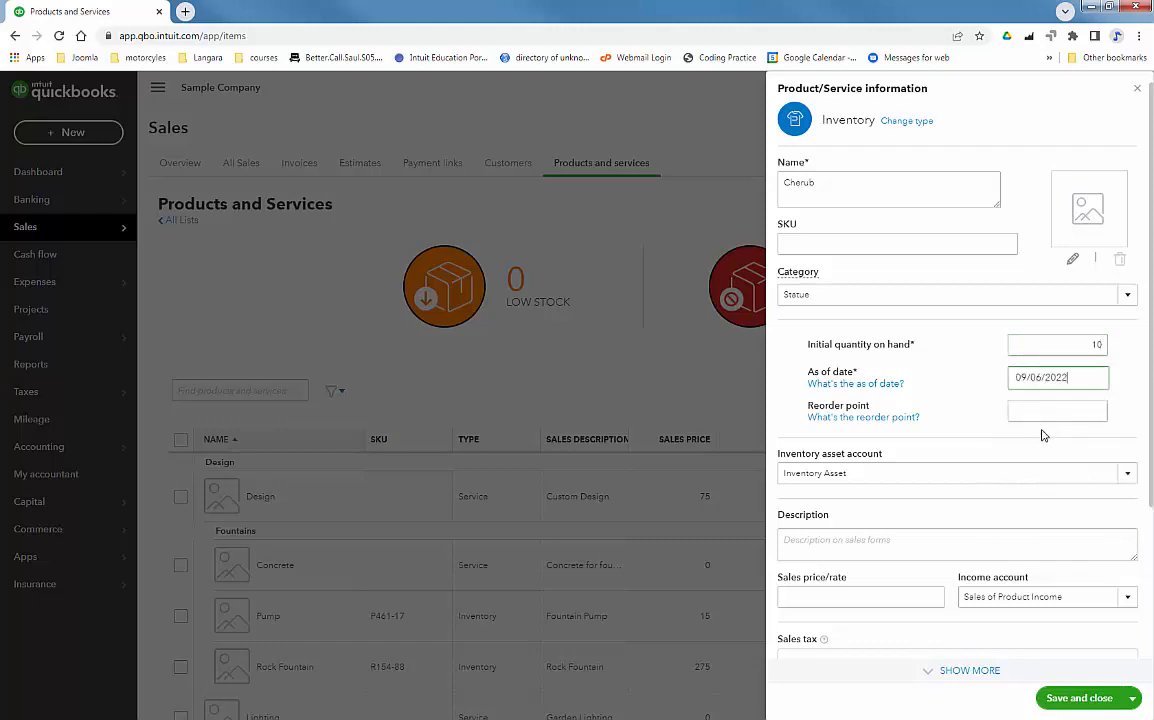
left_click(1043, 410)
type("5")
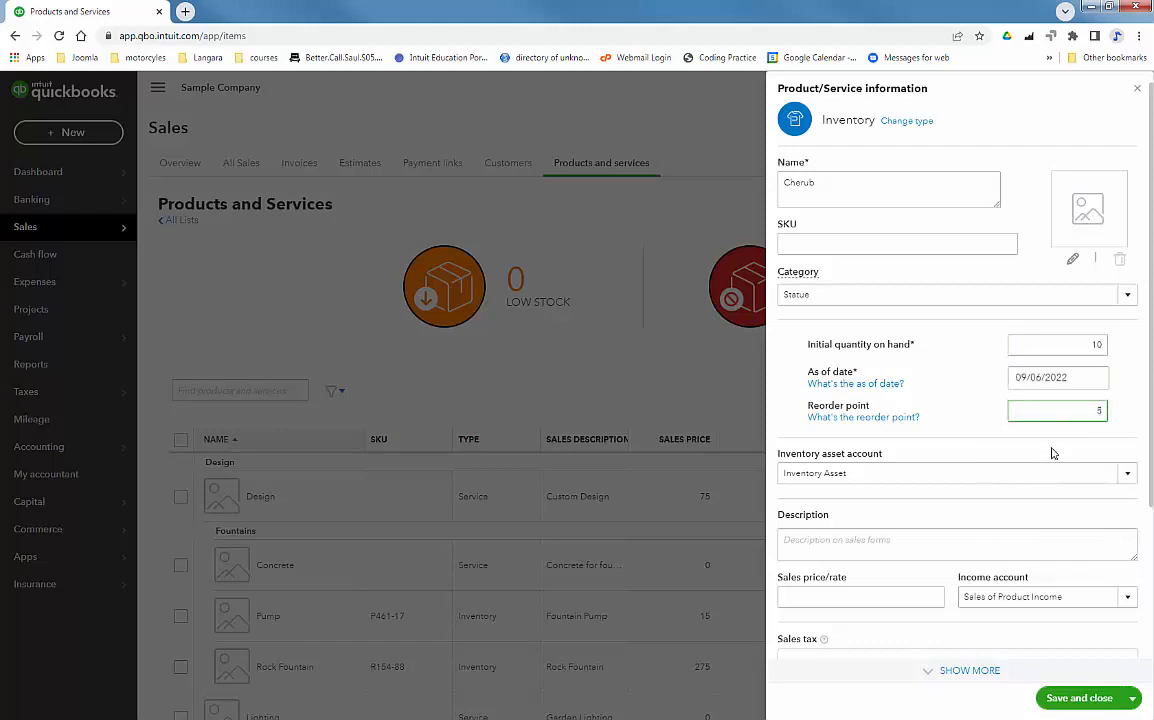
key("Tab")
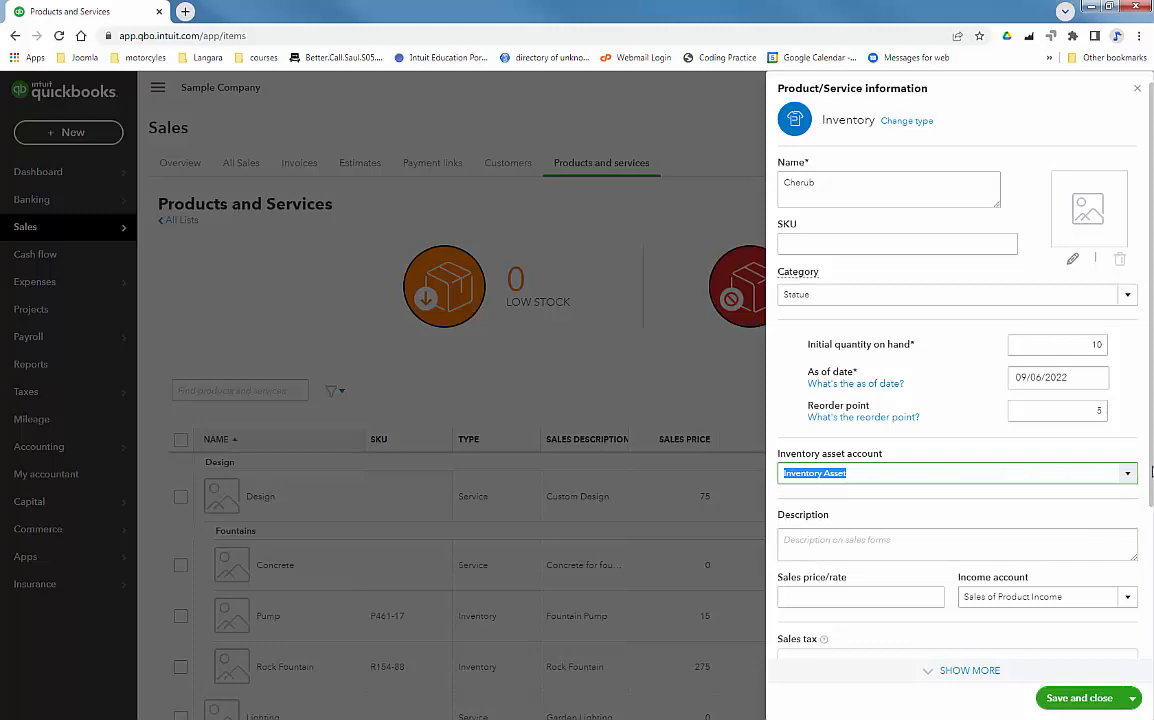
left_click_drag(1151, 482, 1150, 622)
Add the 3-foot cherub description, sales price 300 and cost 150, then save the item
left_click(920, 351)
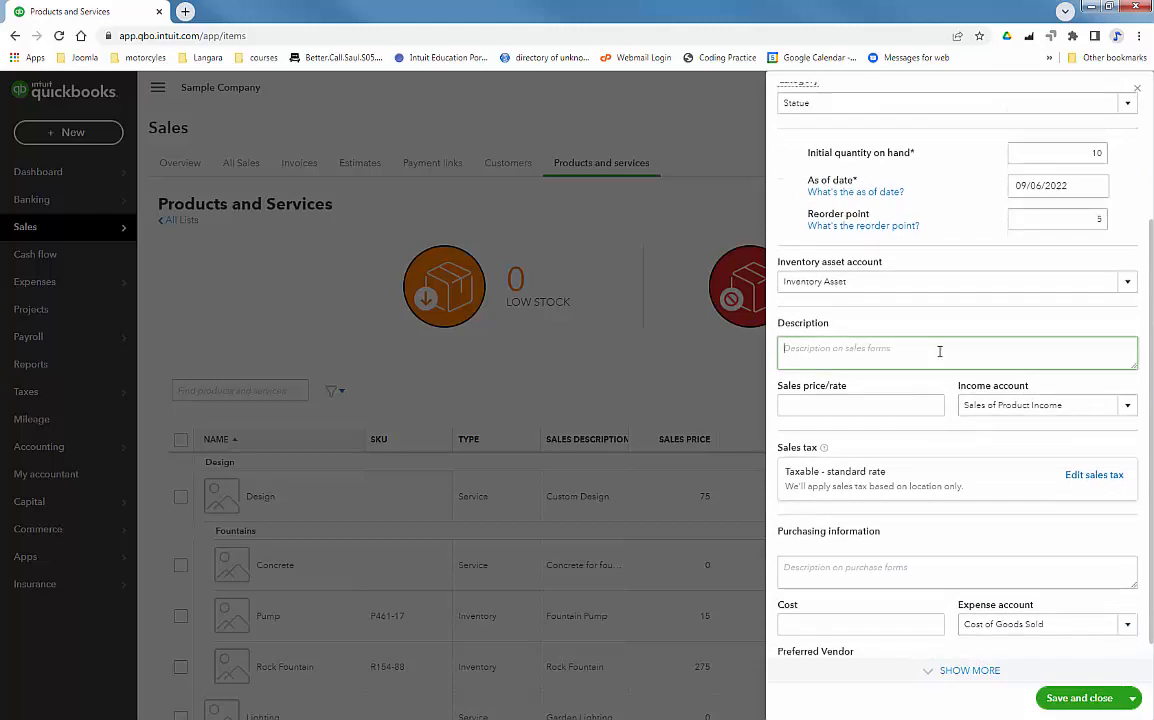
type("3")
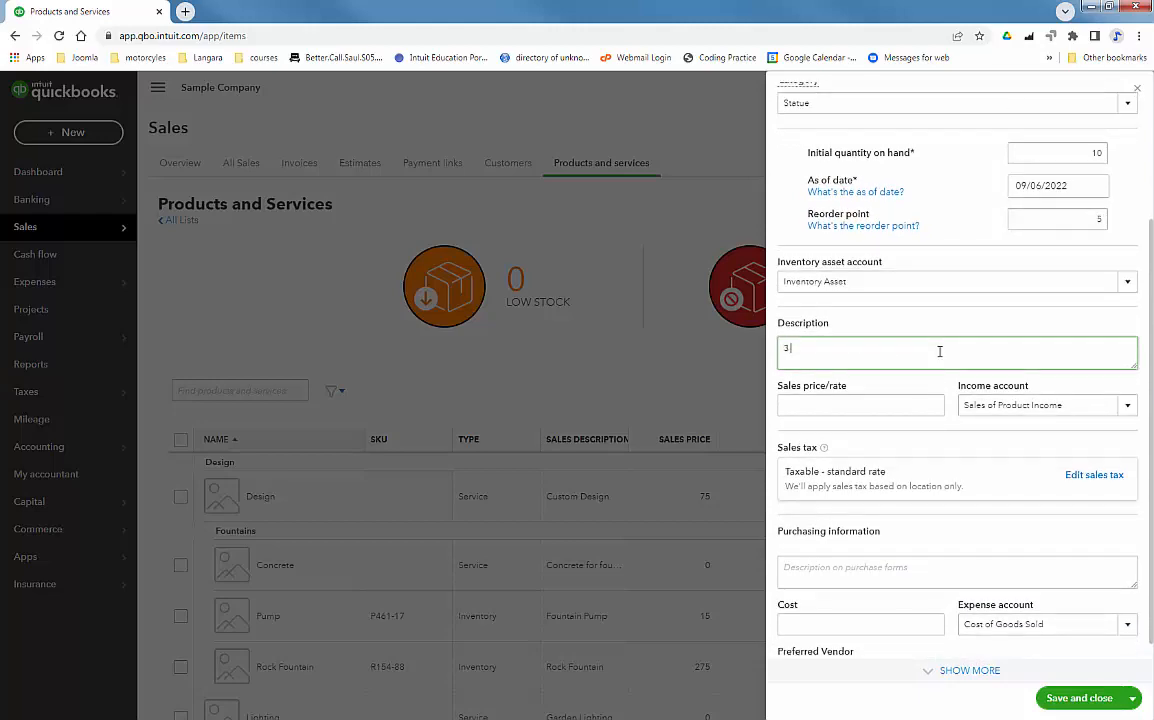
type(" foot Cherub Statue")
left_click(908, 405)
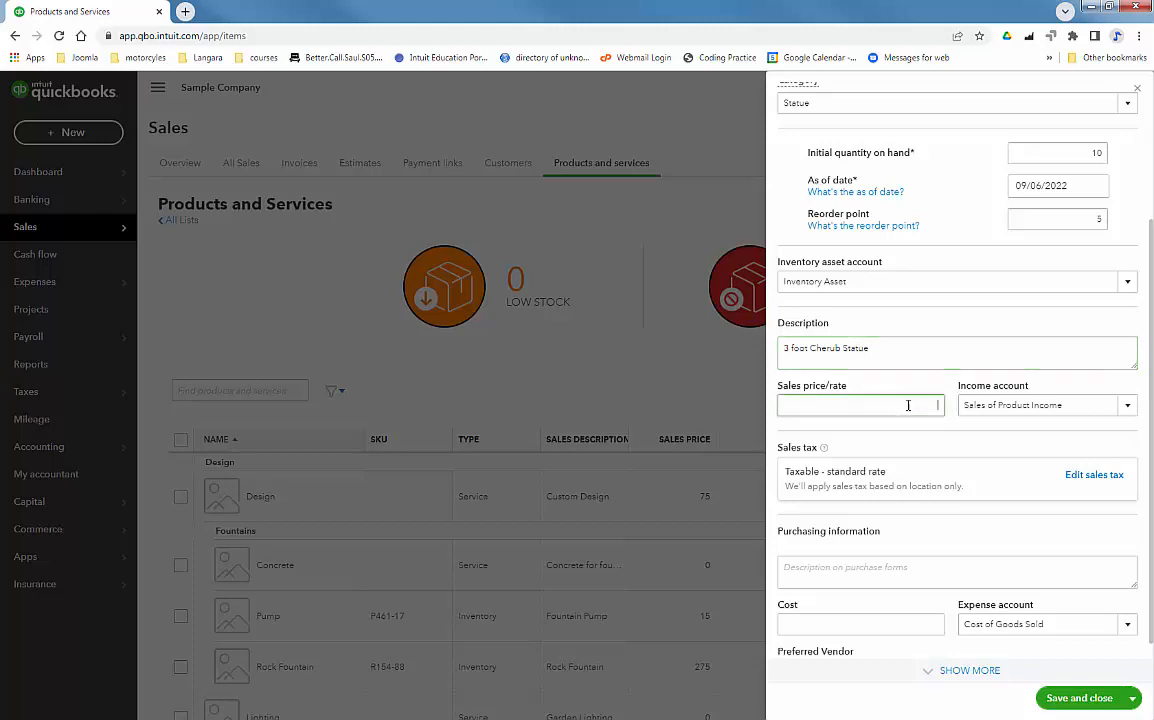
type("300")
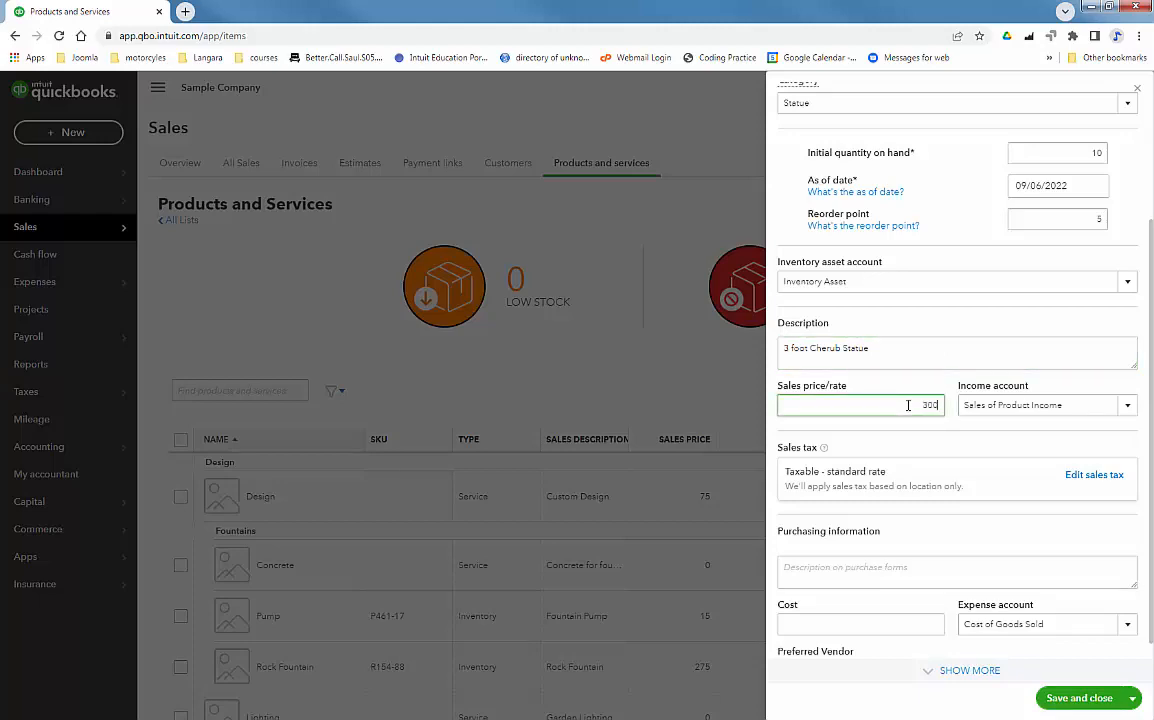
key("Tab")
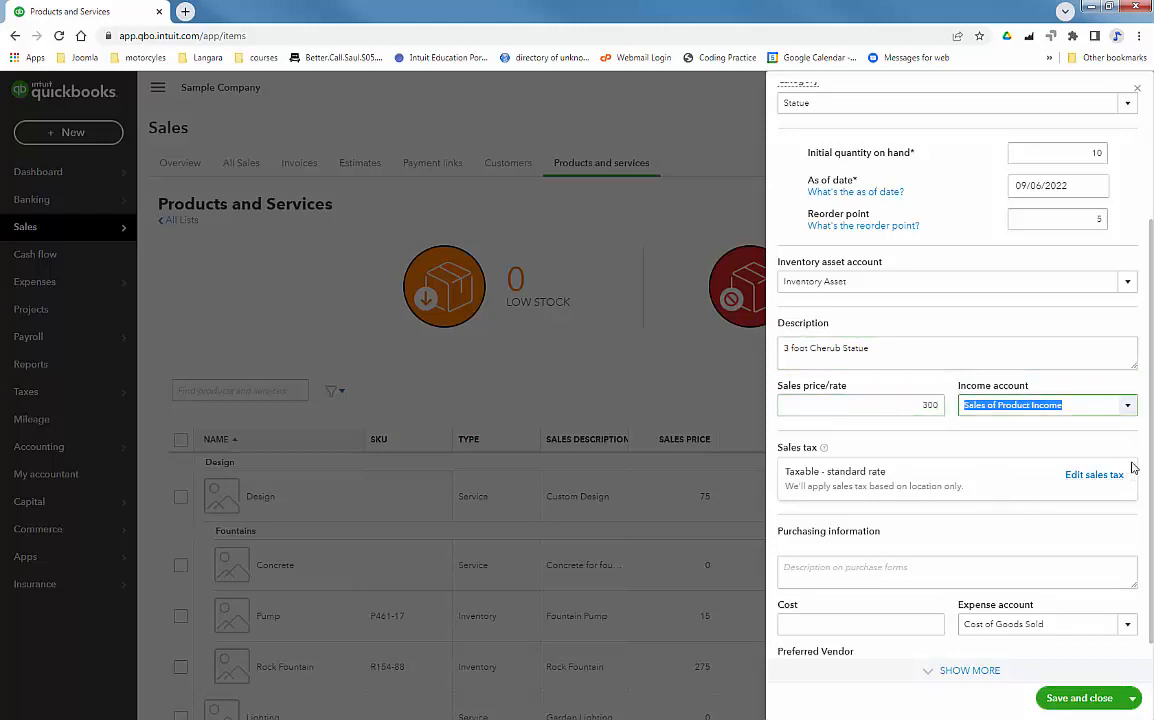
left_click(902, 623)
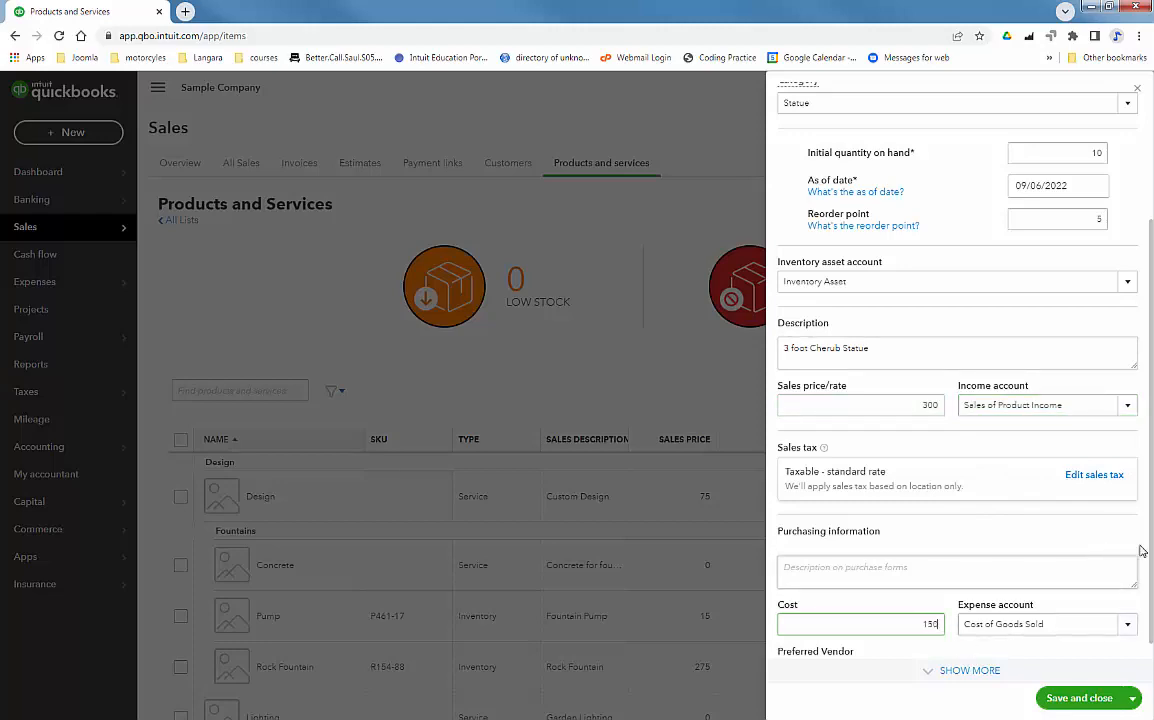
mouse_move(1151, 584)
left_mouse_down()
mouse_move(1151, 612)
mouse_move(1151, 600)
left_mouse_up()
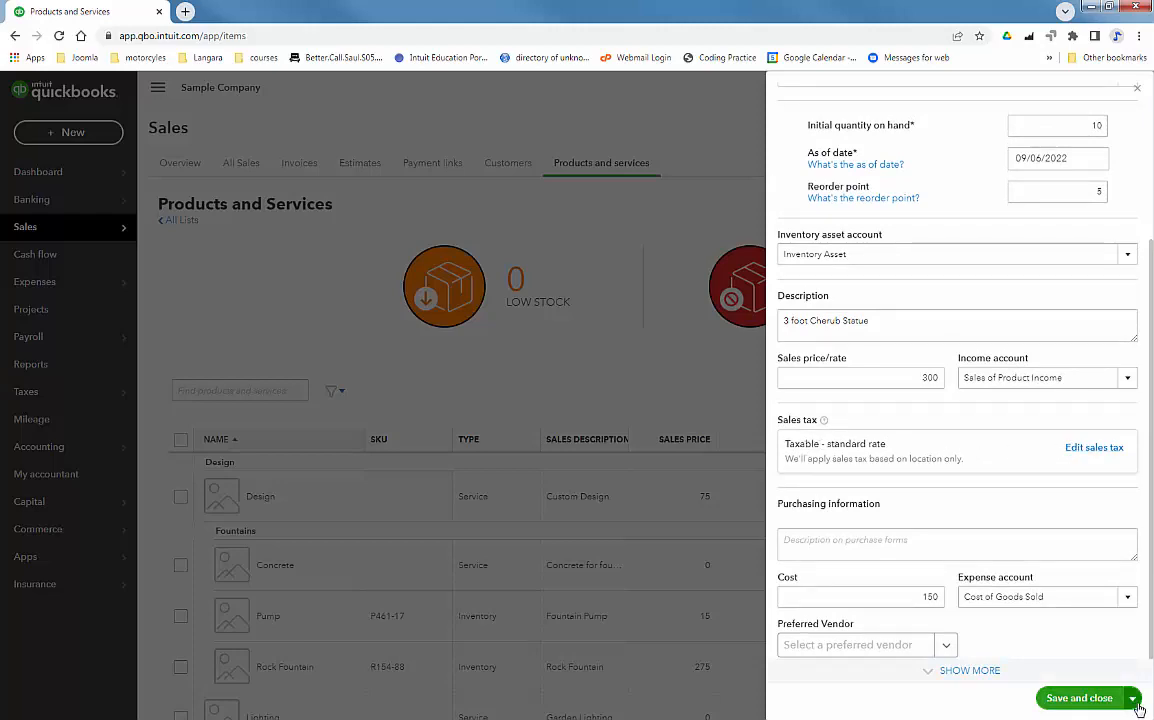
left_click(1098, 700)
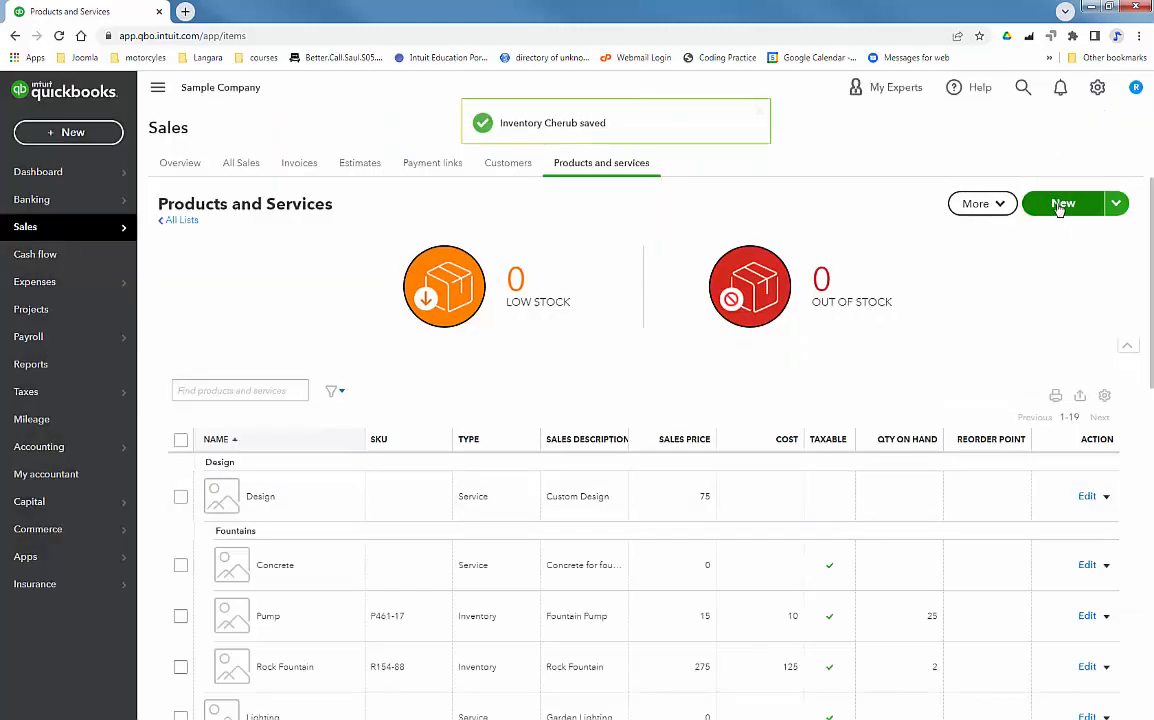
Create a Hedge Trimming service item priced at 50 and save it
left_click(1060, 203)
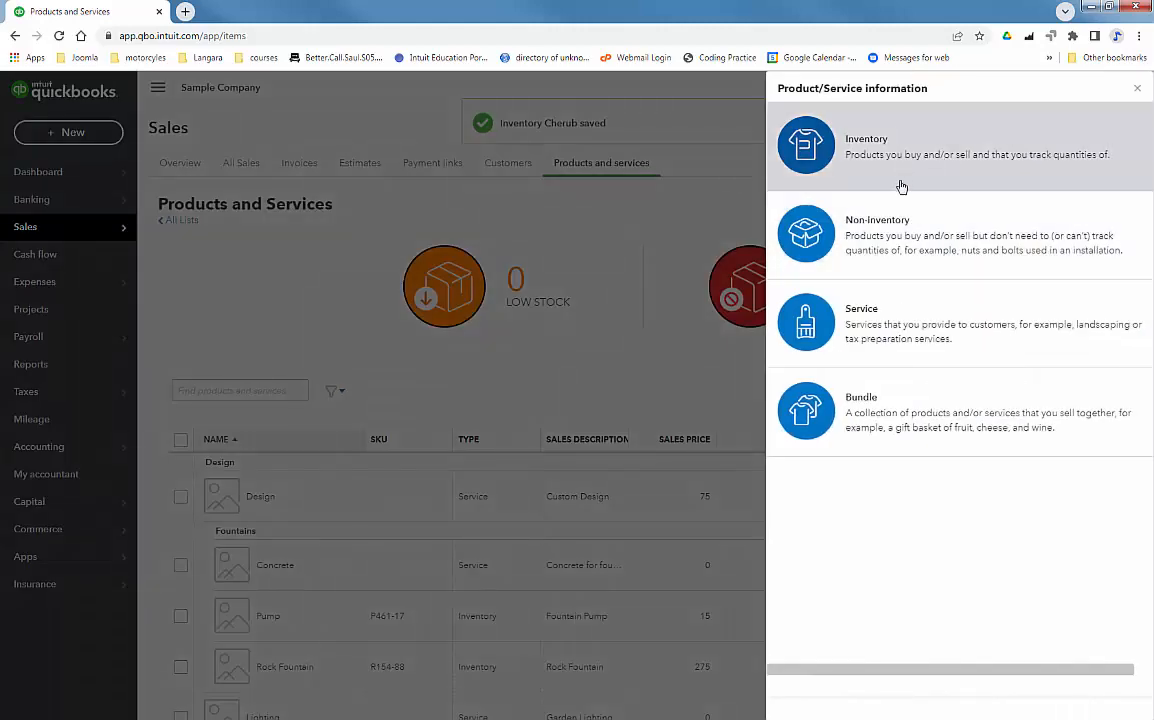
left_click(870, 332)
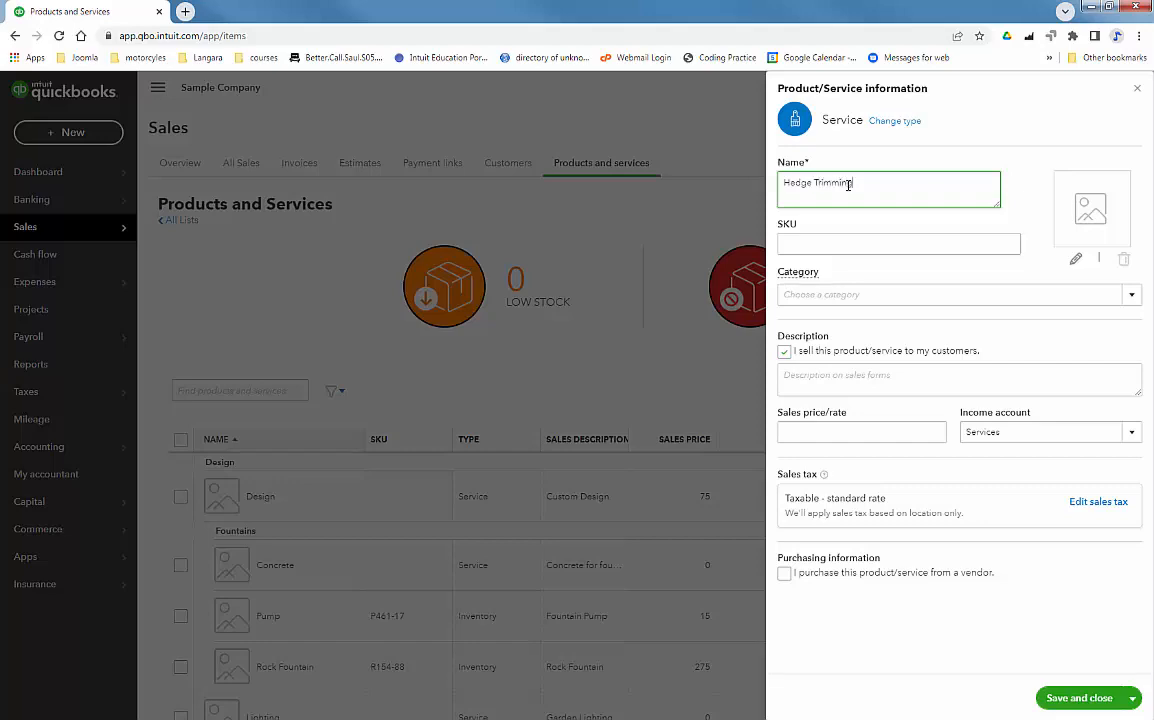
type("g")
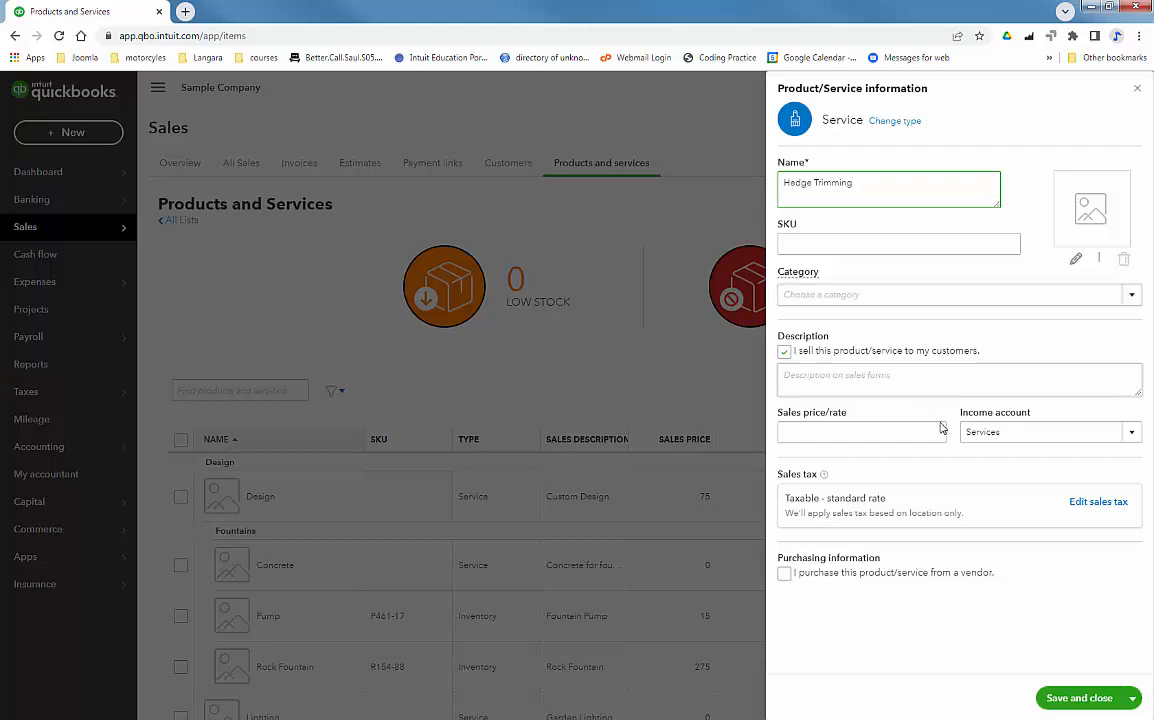
left_click(917, 432)
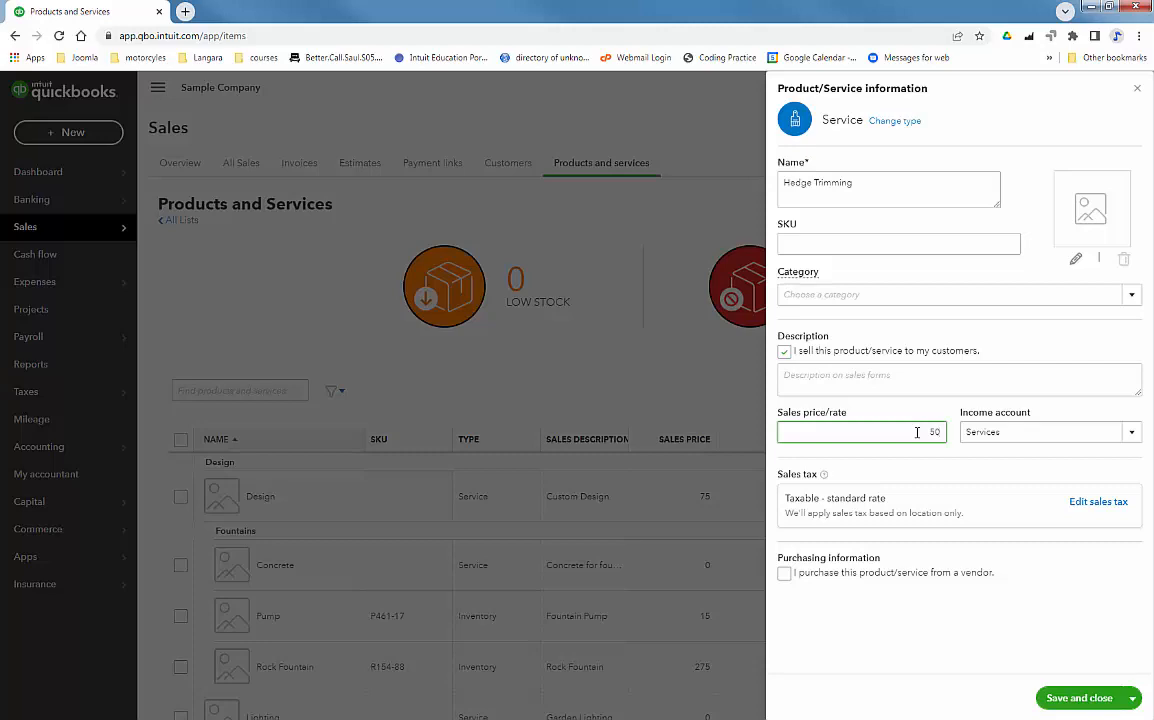
key("Tab")
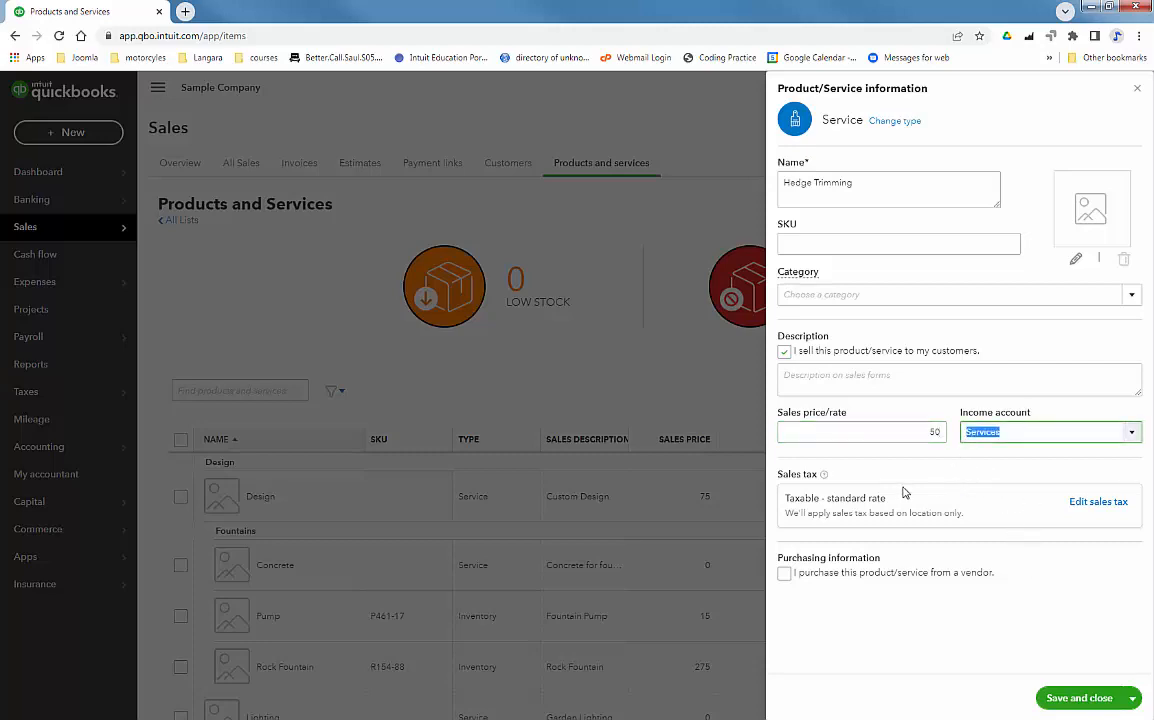
left_click(1073, 698)
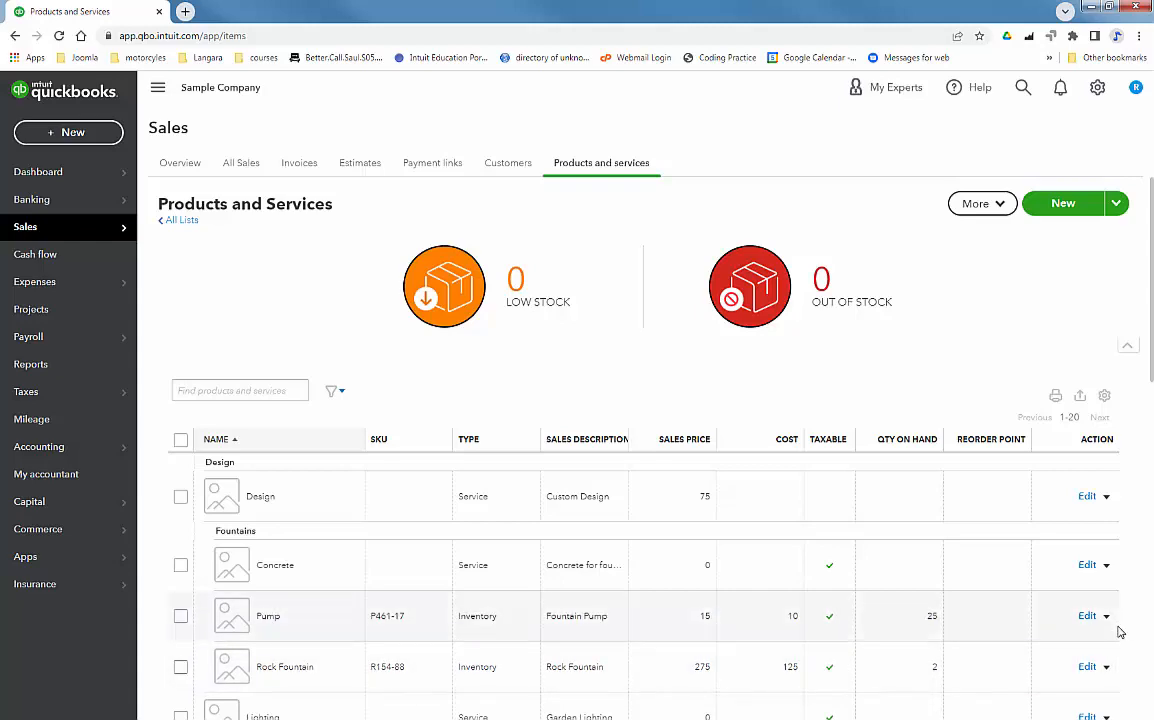
Edit the Pump inventory item to a reorder point of 10 and save it
left_click(1088, 617)
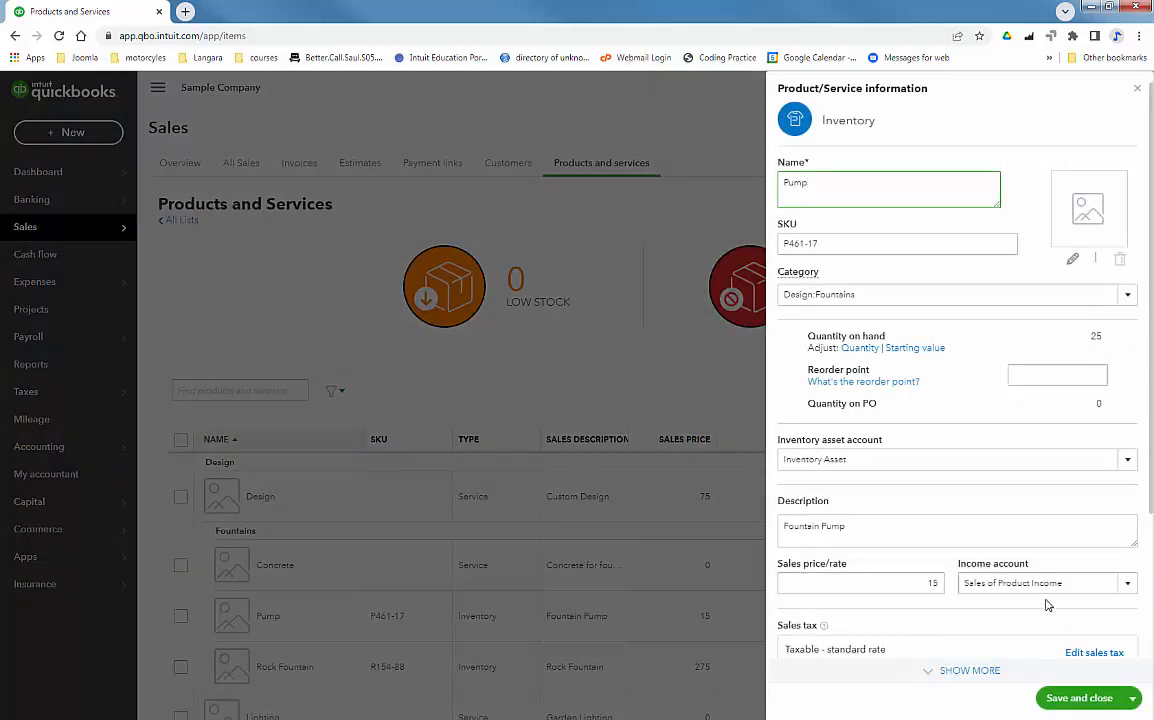
left_click(1050, 372)
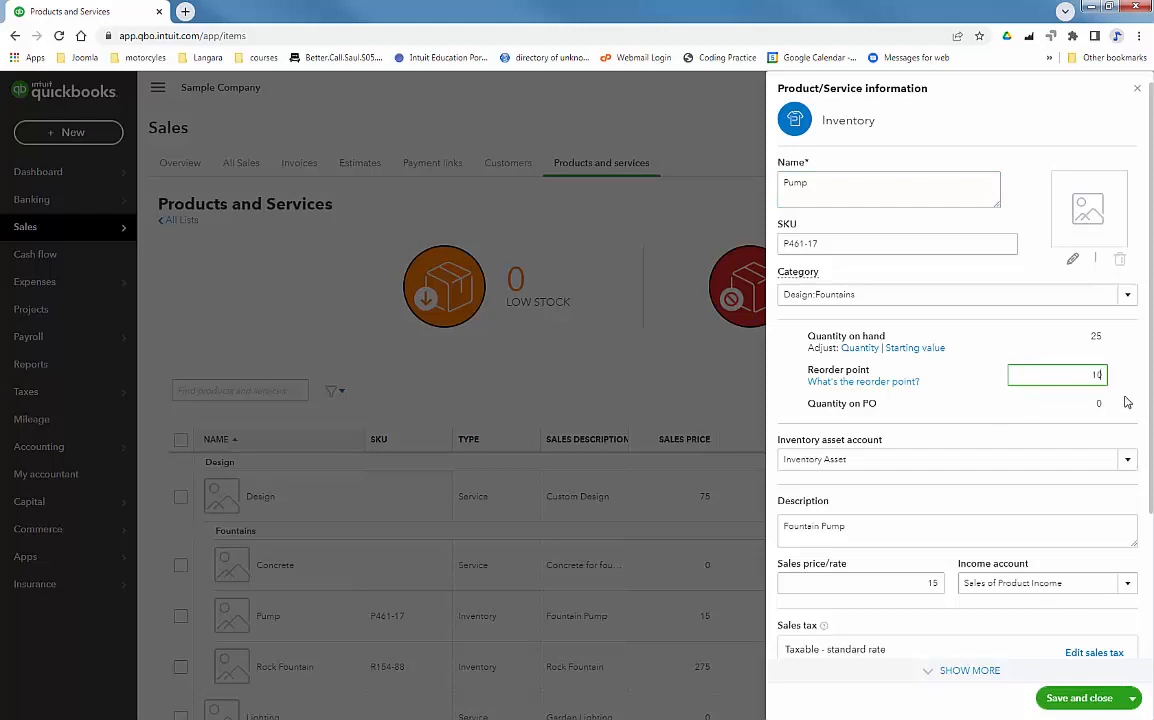
left_click(1080, 697)
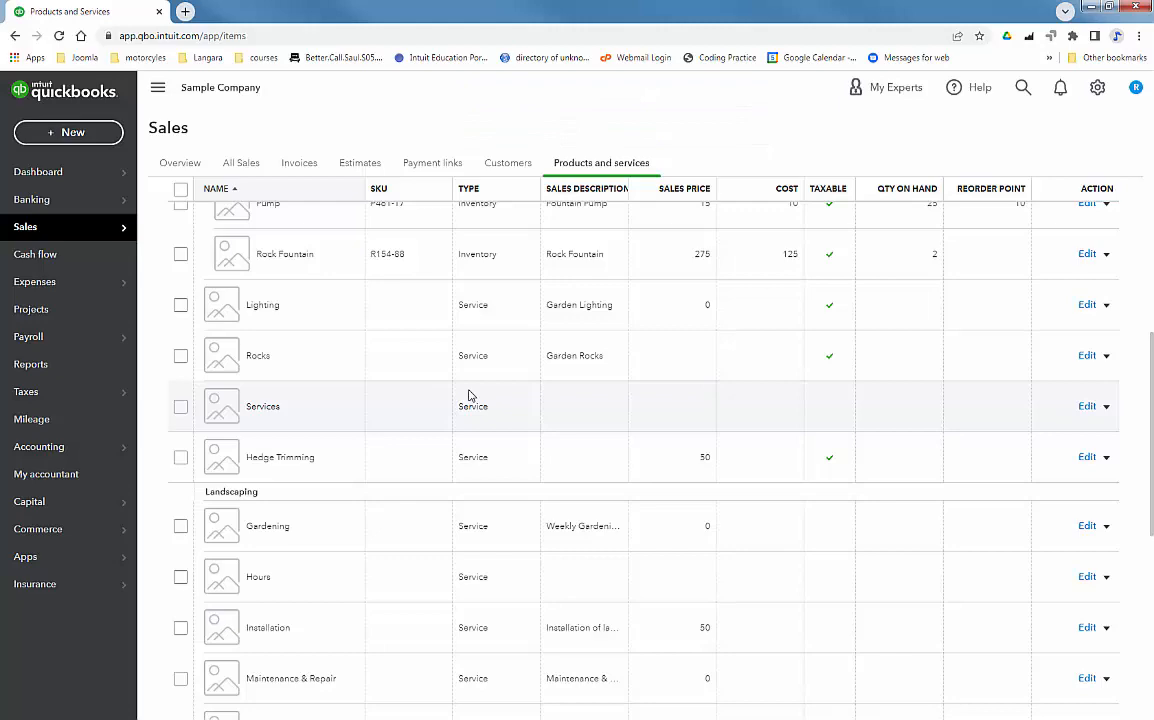
Browse the standard reports list, then open the Vendors list under Expenses
left_click(30, 364)
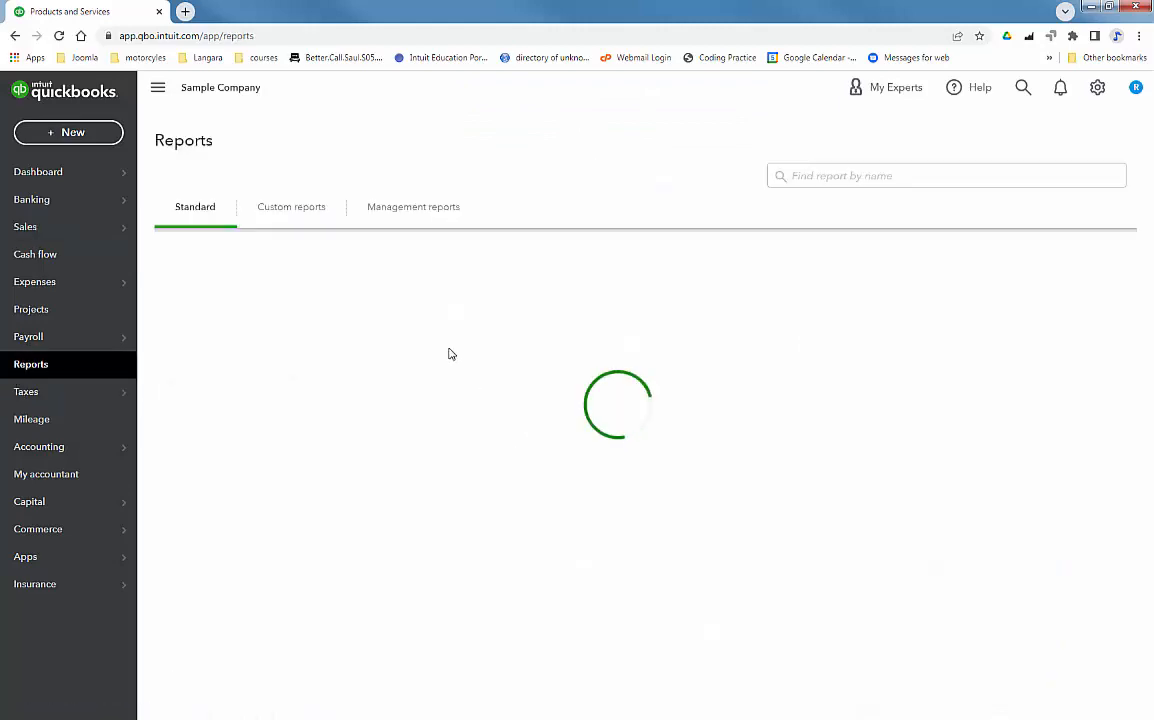
scroll(375, 421, "down", 3)
scroll(375, 421, "down", 8)
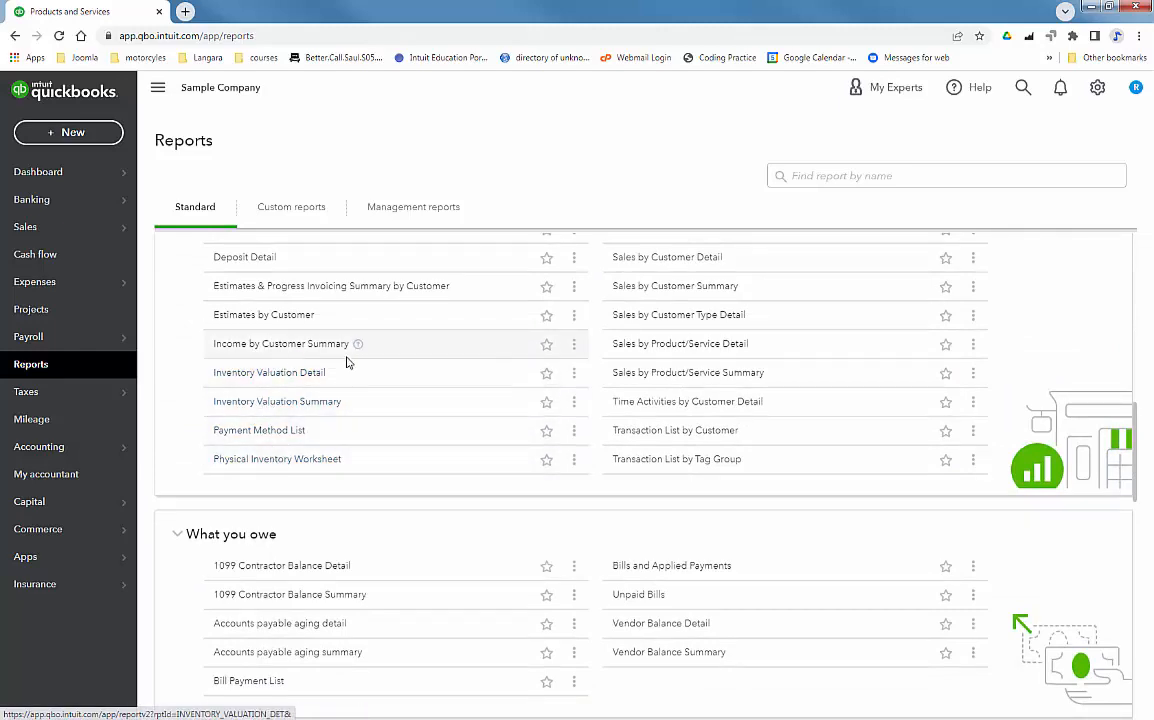
scroll(690, 342, "up", 1)
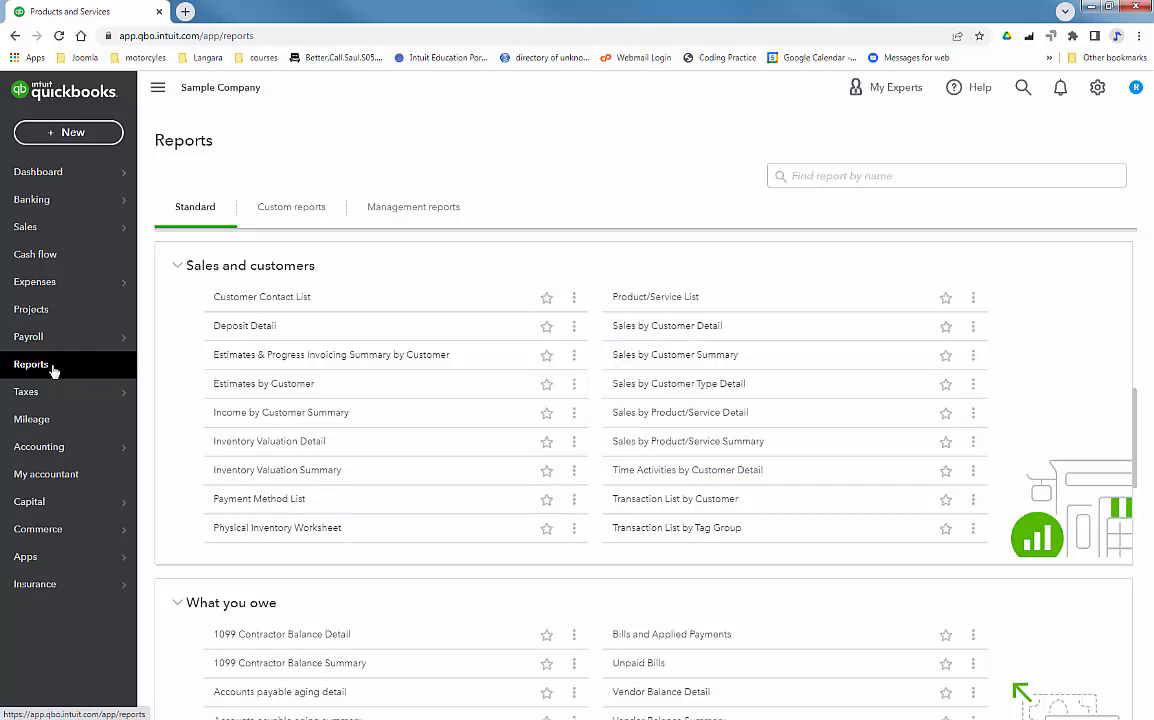
mouse_move(118, 282)
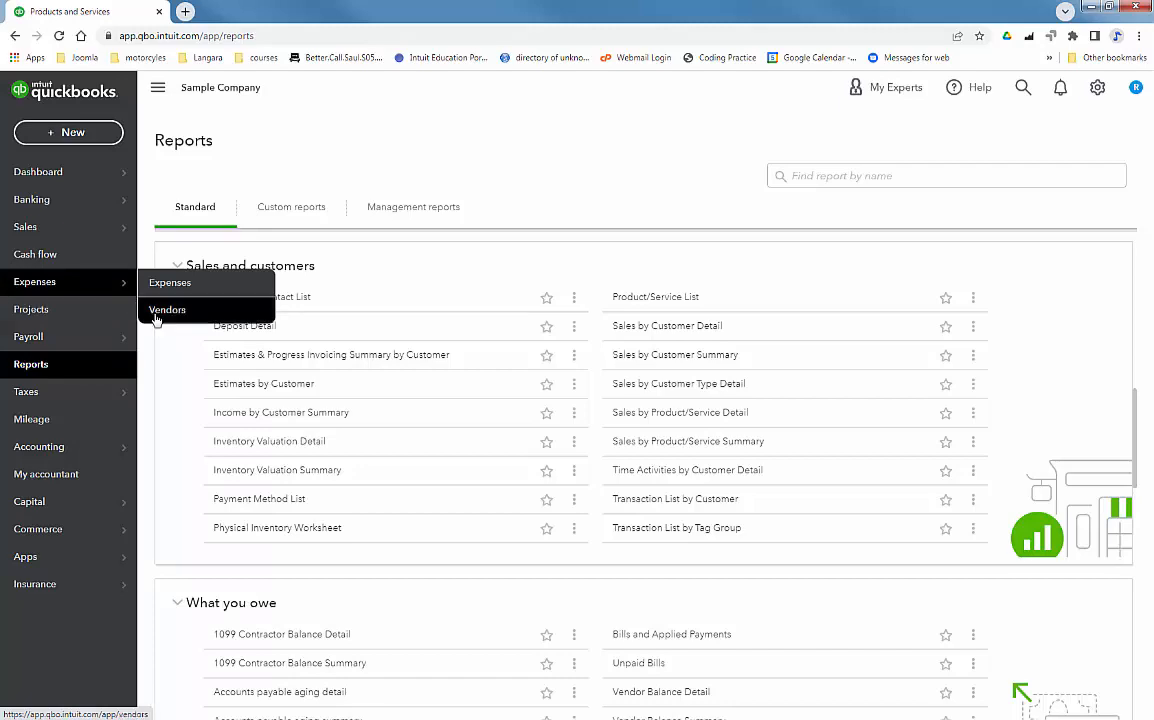
left_click(220, 320)
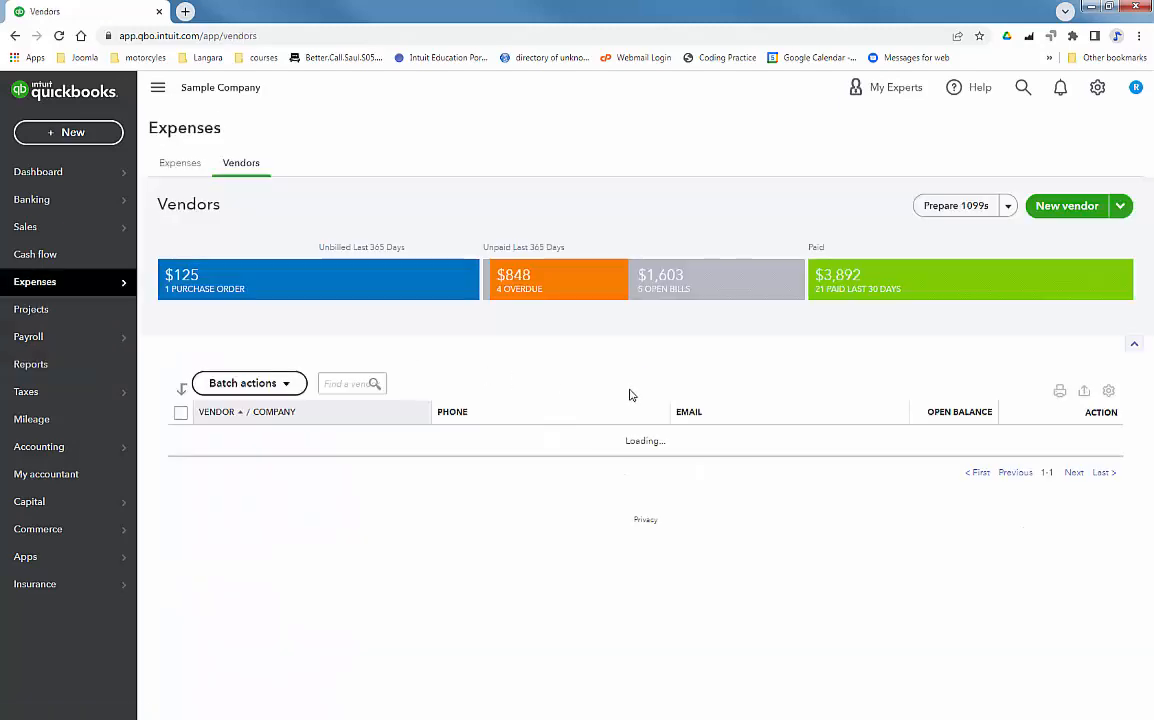
Start a new vendor with company name Danby Marketing and enter the vendor's e-mail address
left_click(1066, 208)
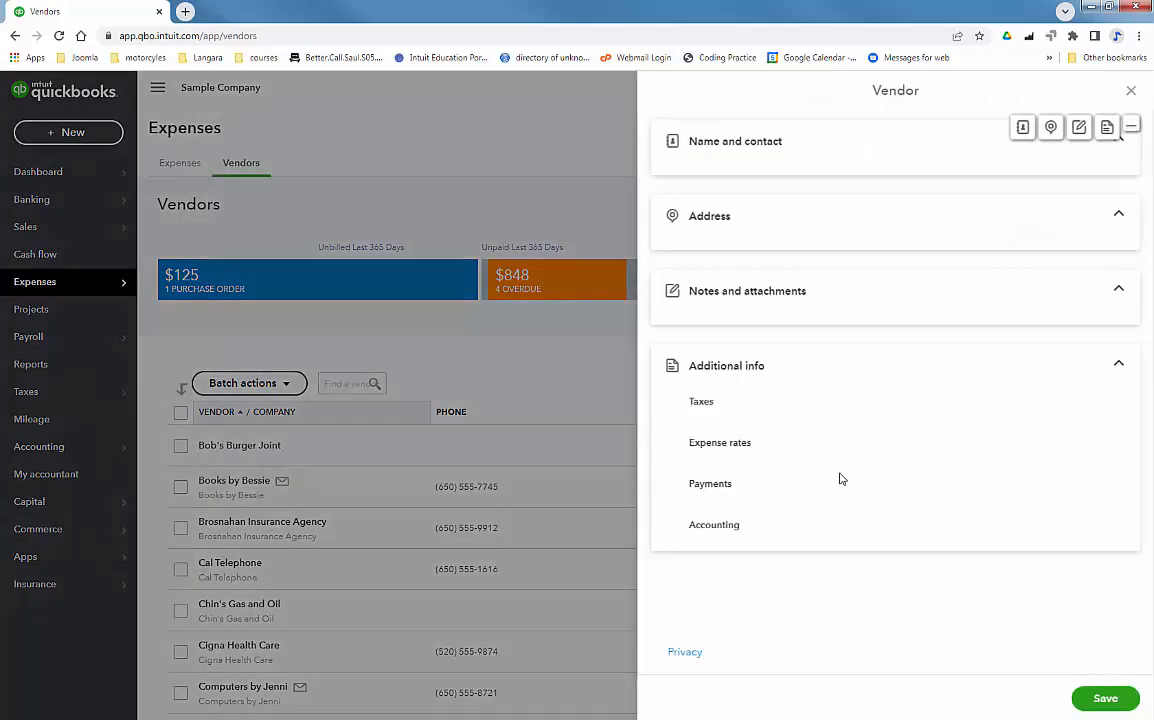
left_click(801, 199)
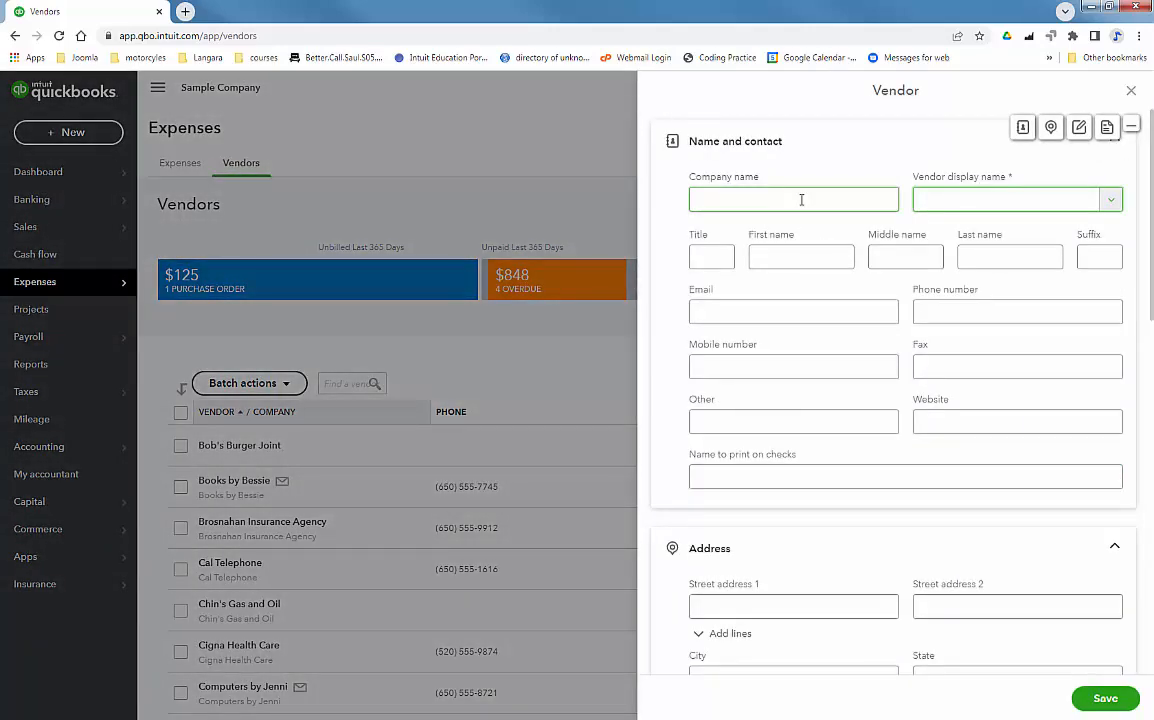
left_click(801, 199)
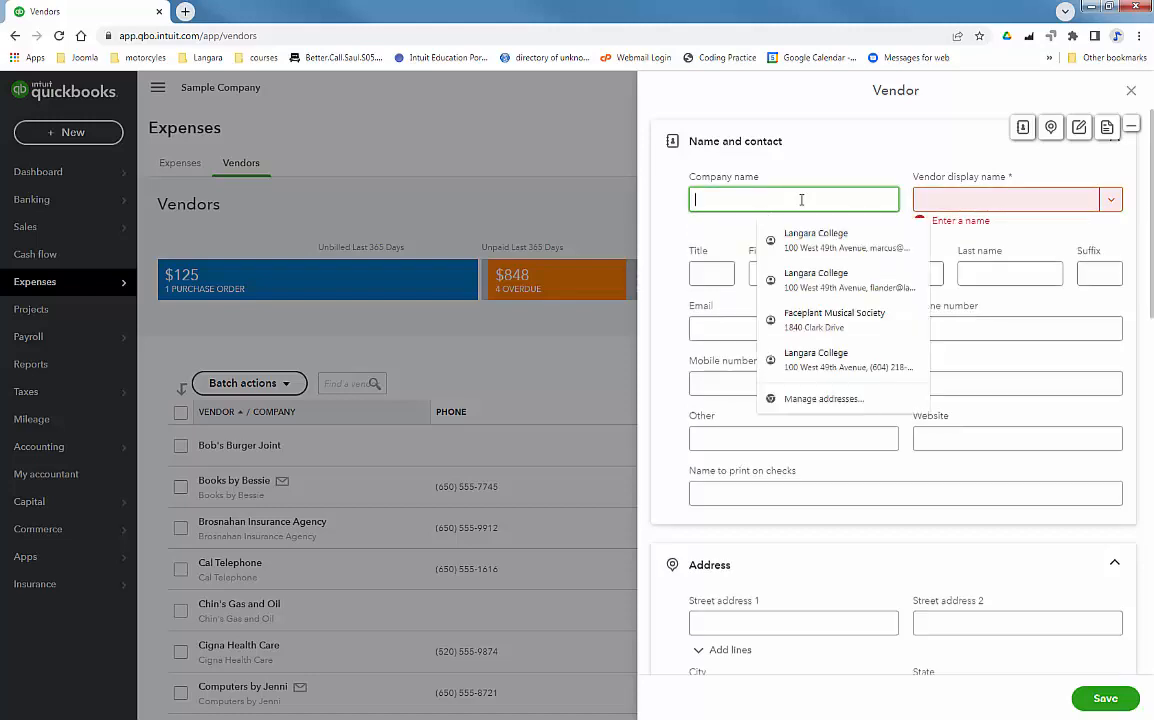
type("Danby ")
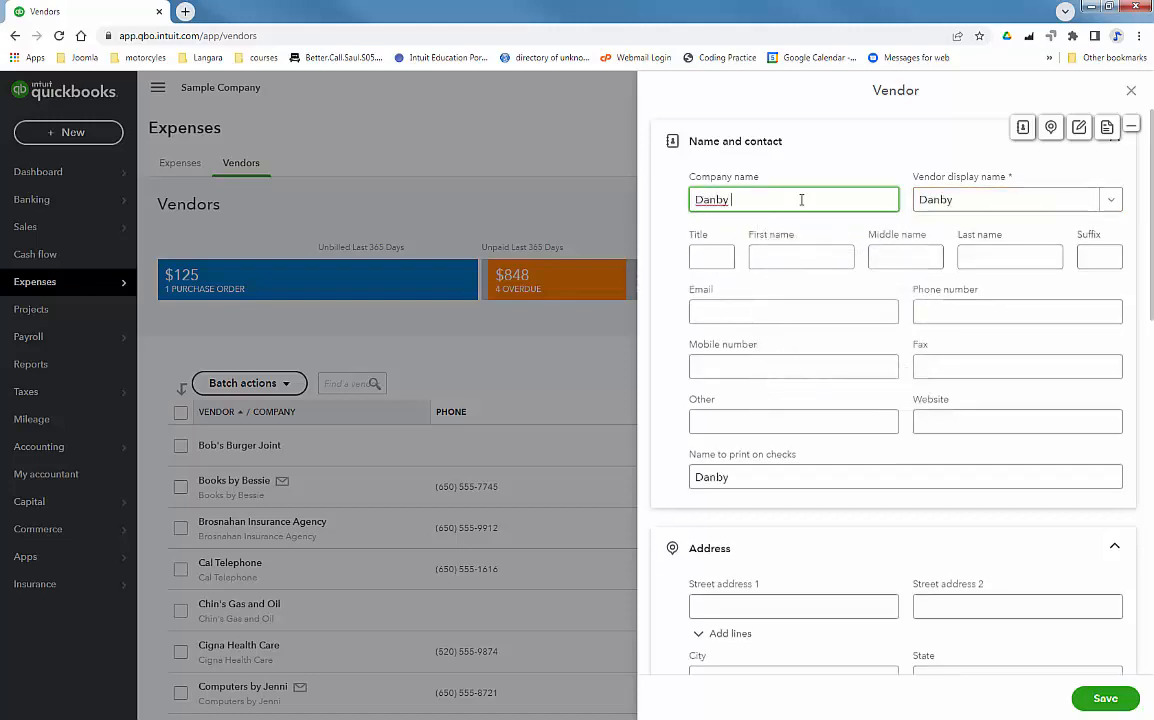
type("Mark")
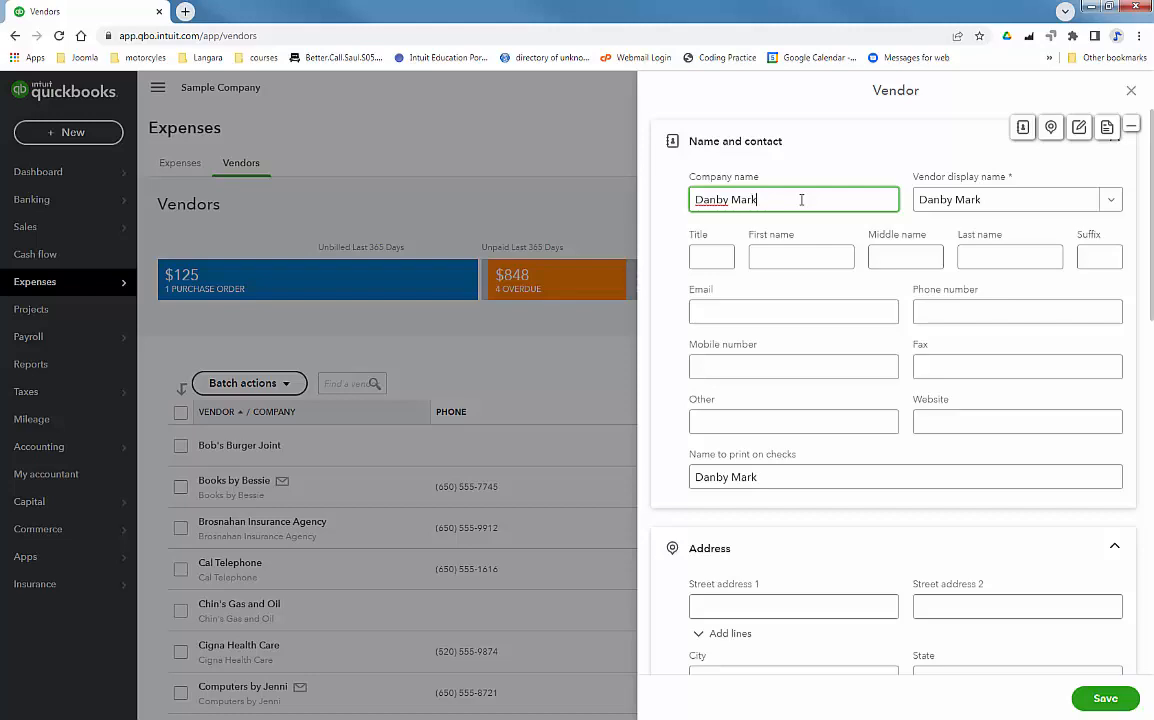
type("eting")
left_click(773, 316)
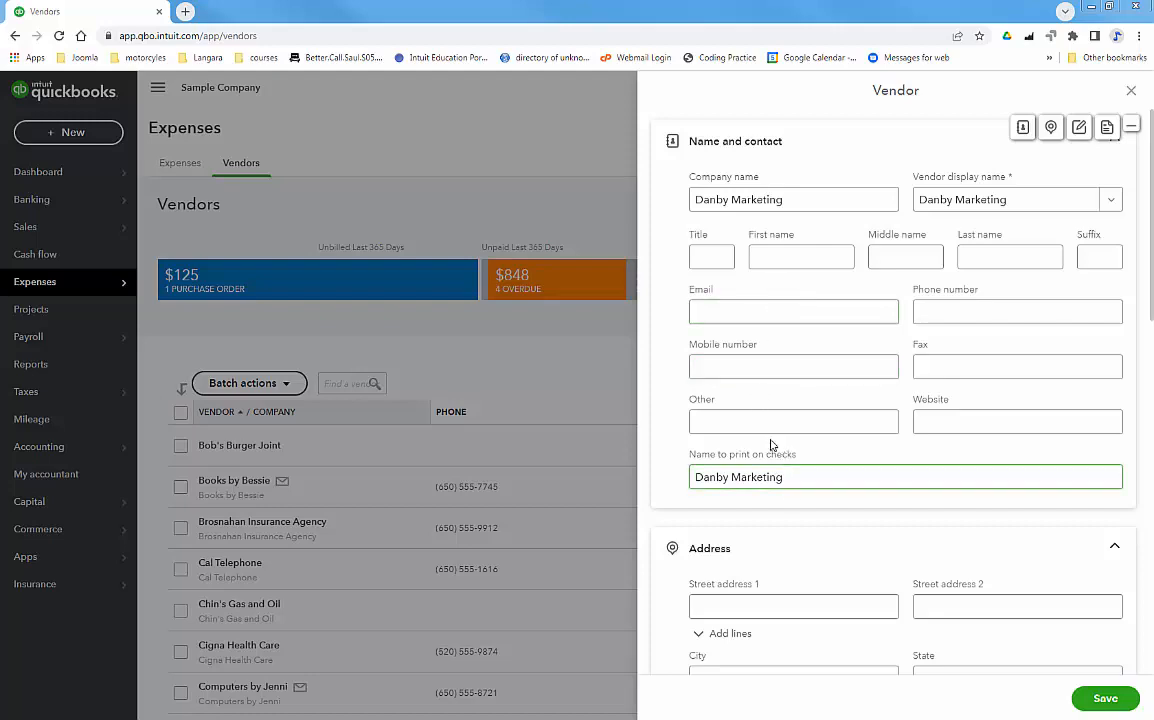
left_click(729, 312)
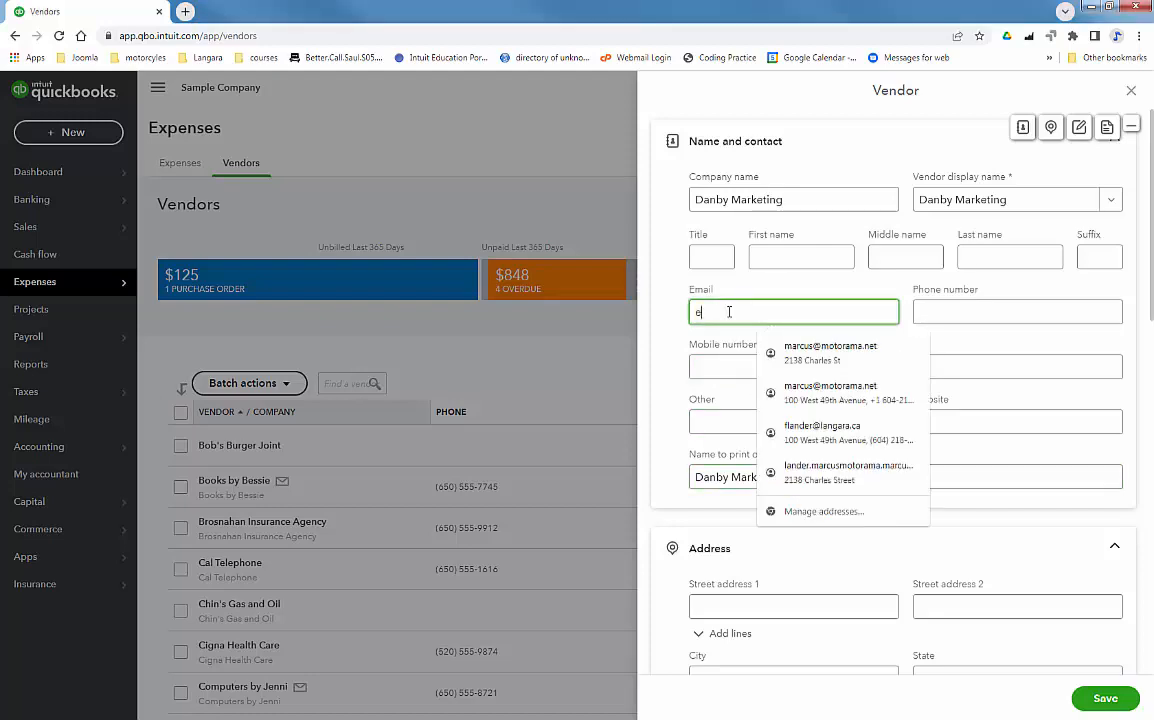
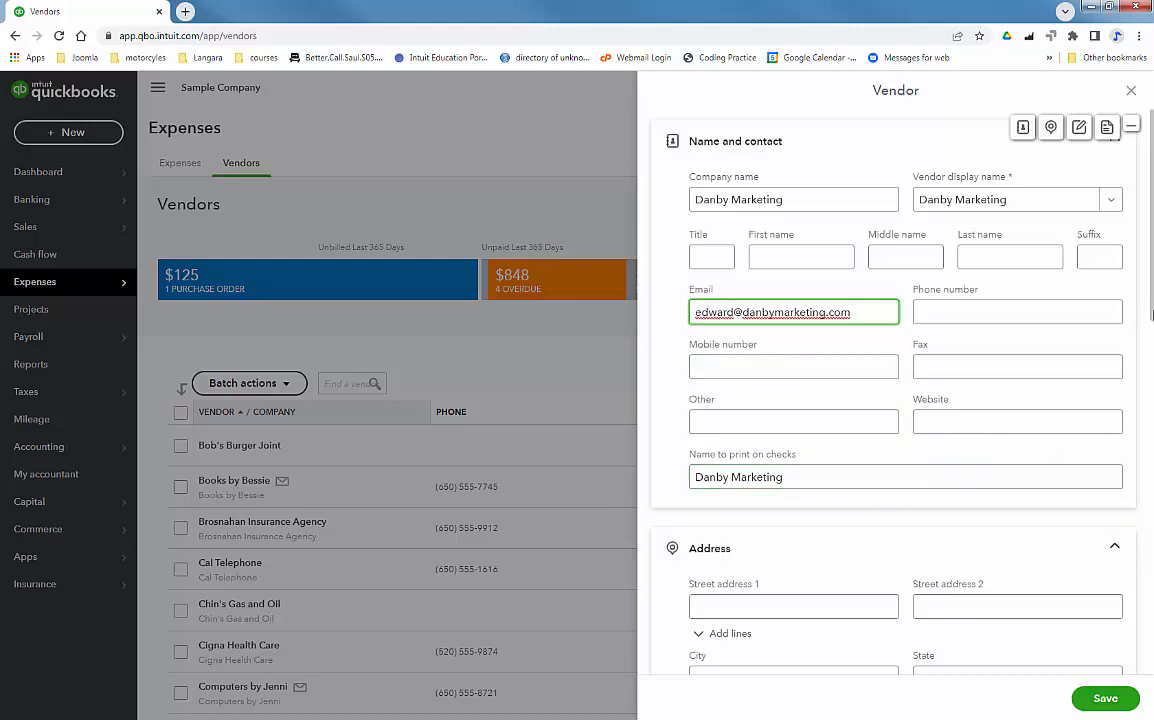
left_click_drag(1151, 316, 1152, 664)
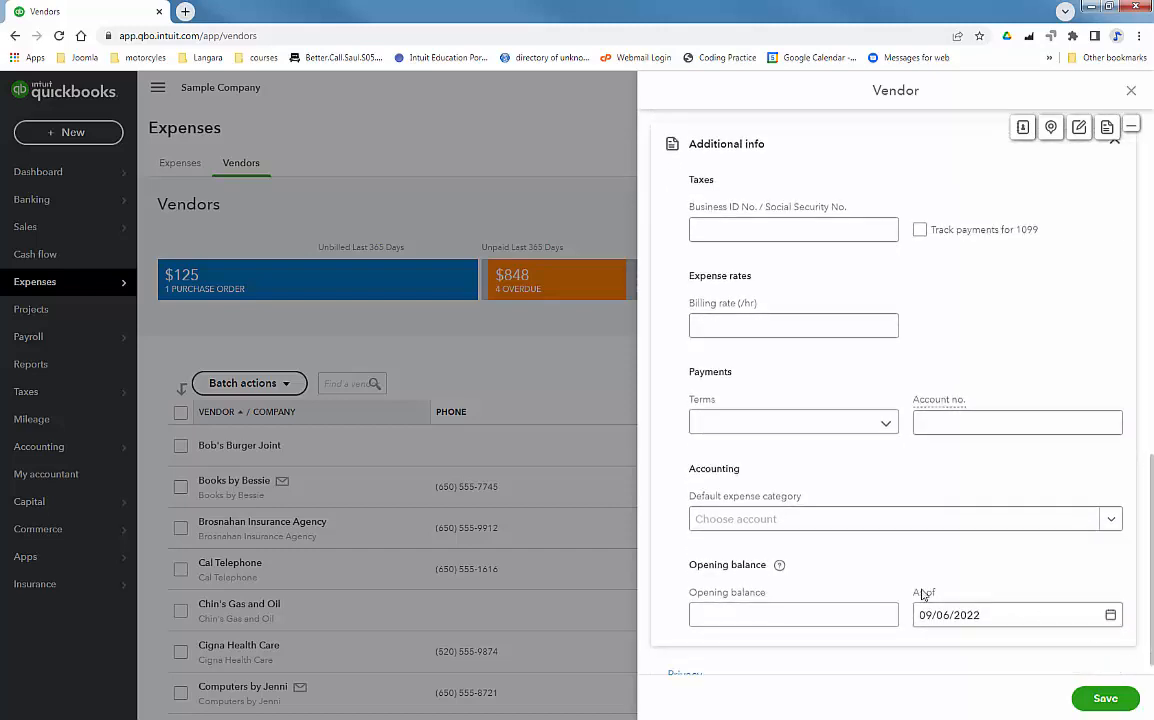
Give Danby Marketing the Advertising default expense category and save the vendor
left_click(735, 519)
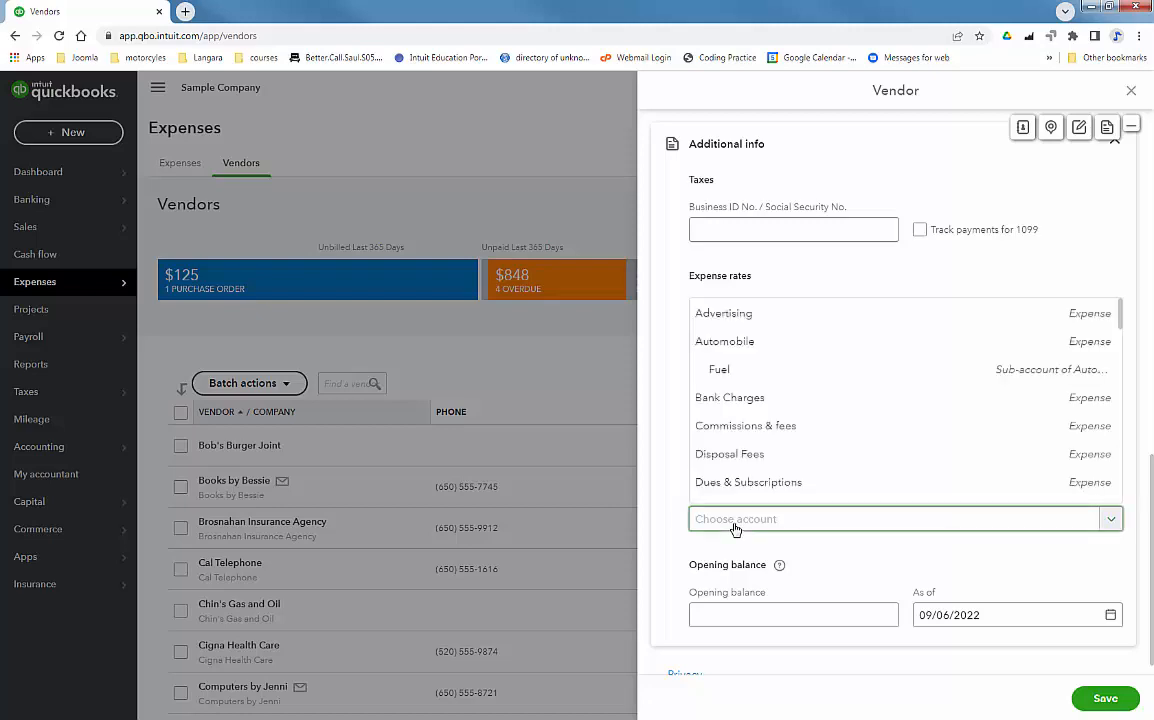
left_click(767, 312)
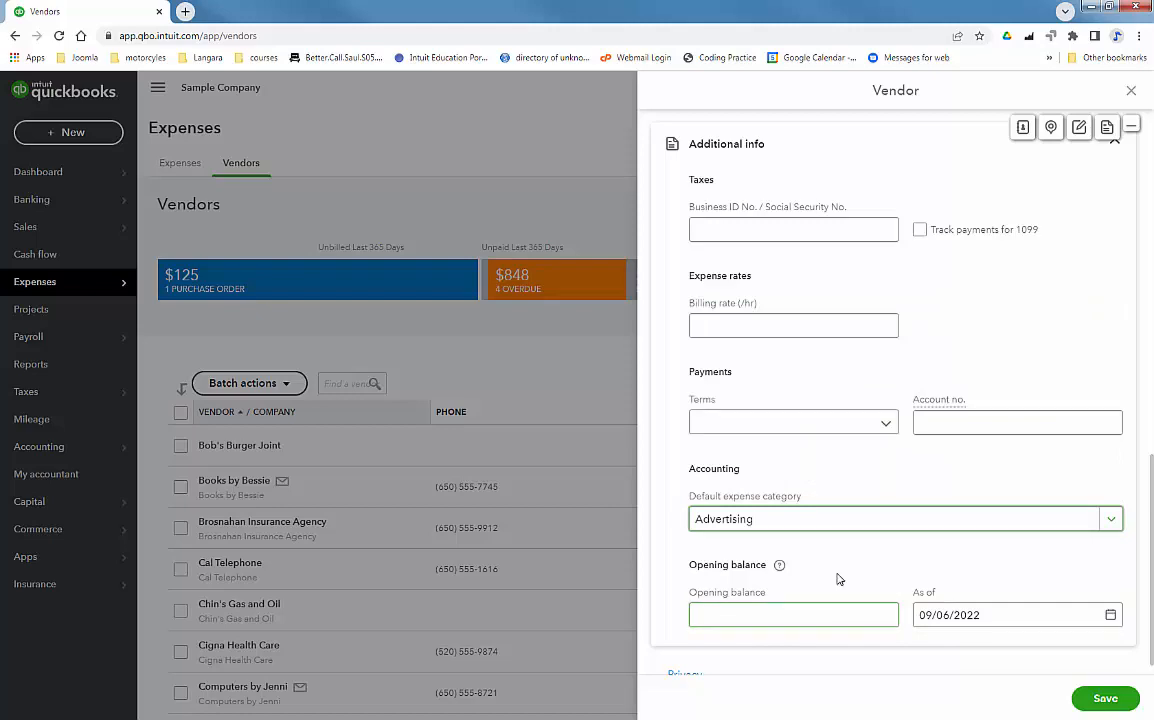
left_click(1106, 699)
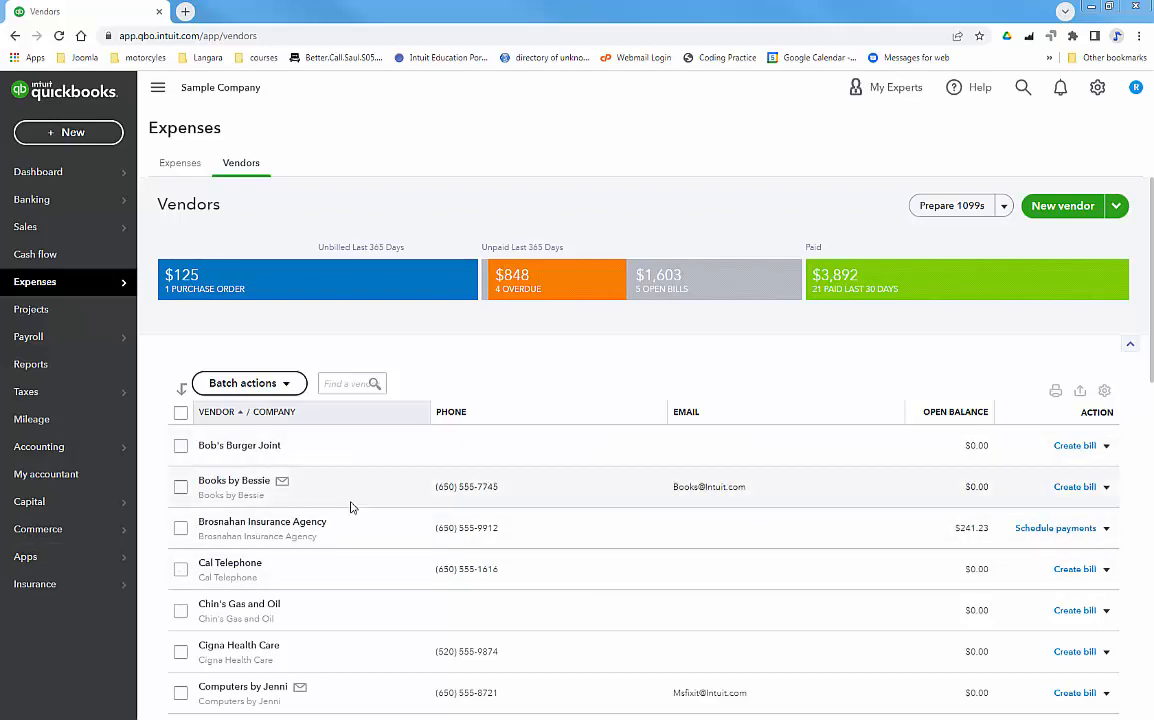
Open the accountant vendor's record and start editing its details
left_click_drag(1151, 365, 1151, 598)
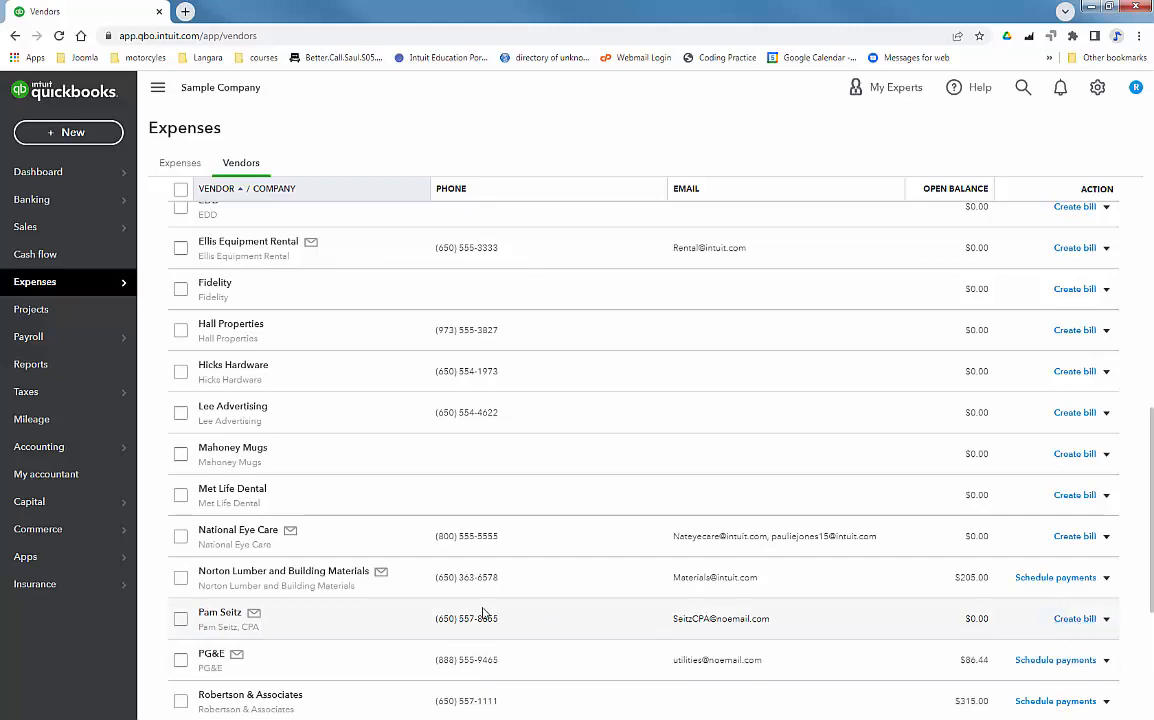
left_click(212, 612)
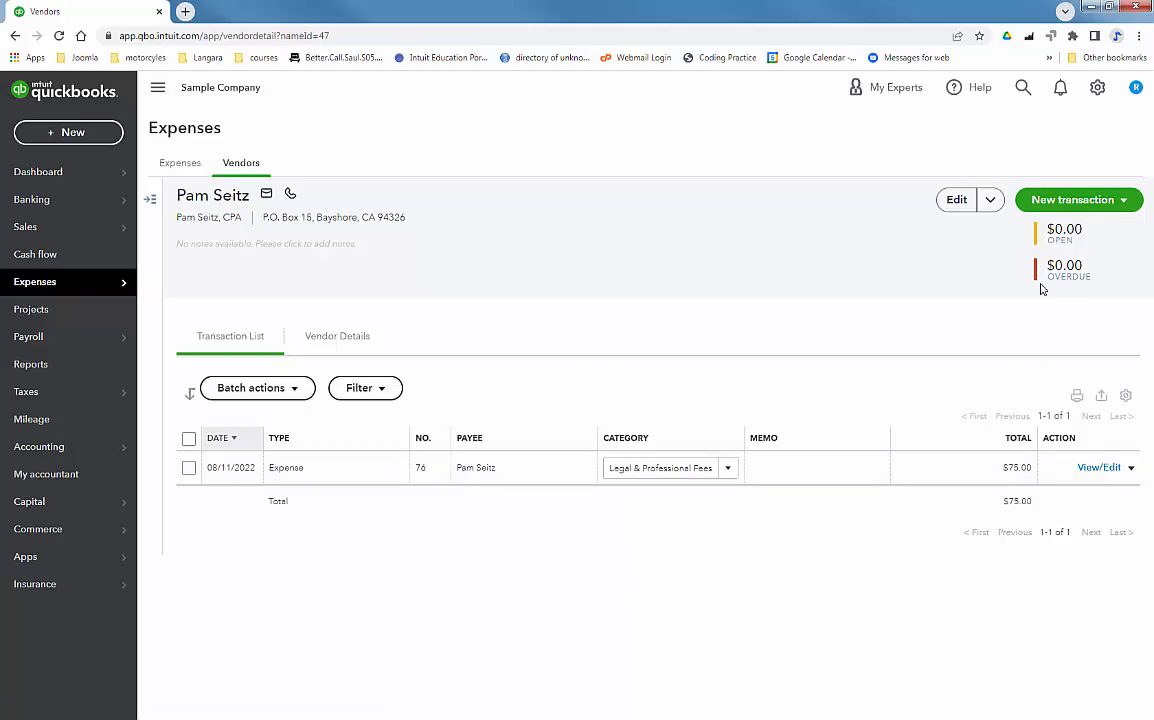
left_click(957, 200)
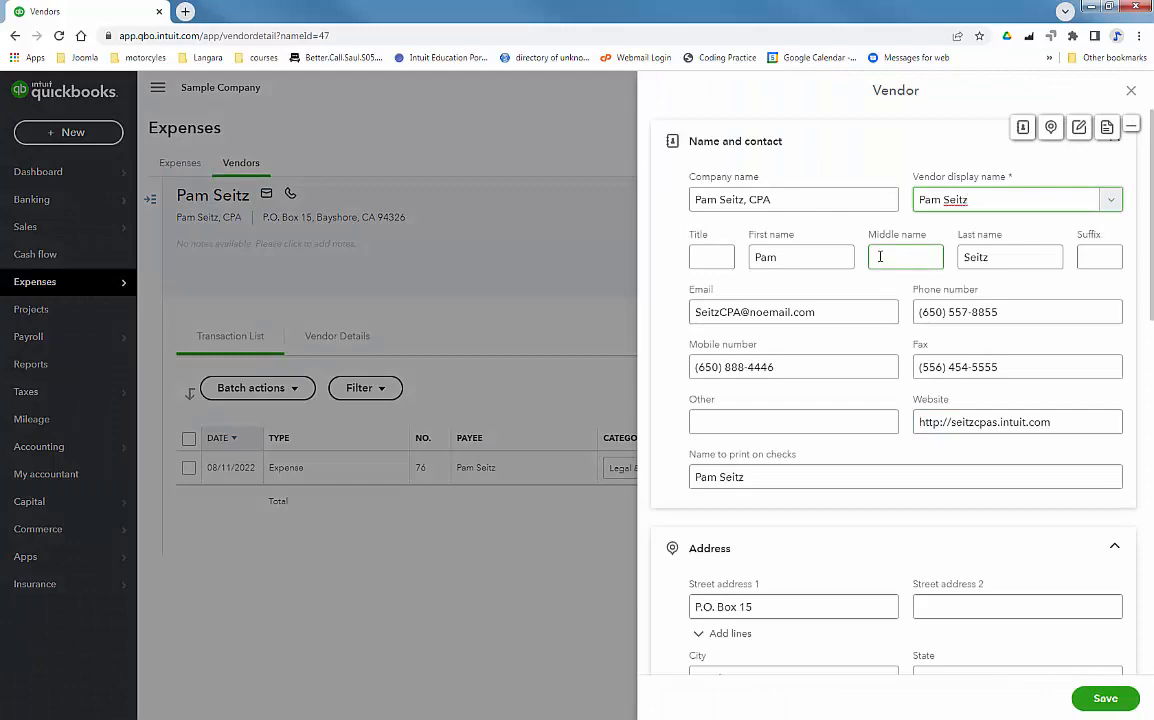
Replace the CPA suffix so the company and display names end in '& Associates', then save
left_click(786, 199)
left_click_drag(786, 199, 745, 199)
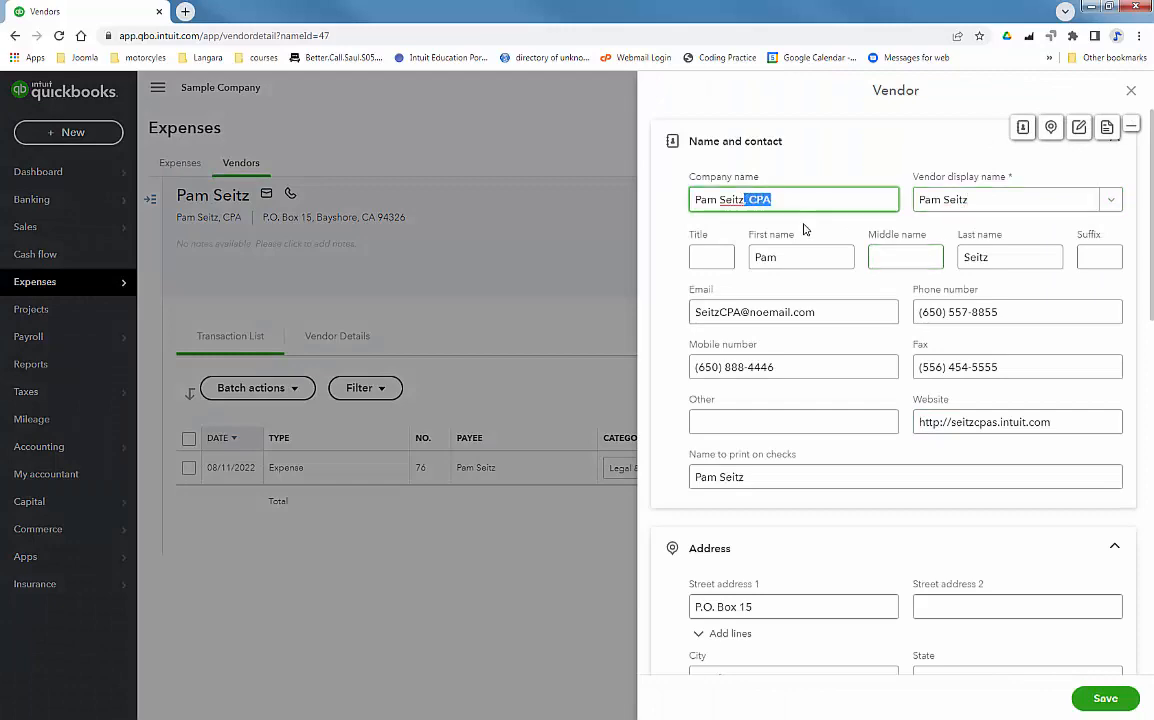
key("BackSpace")
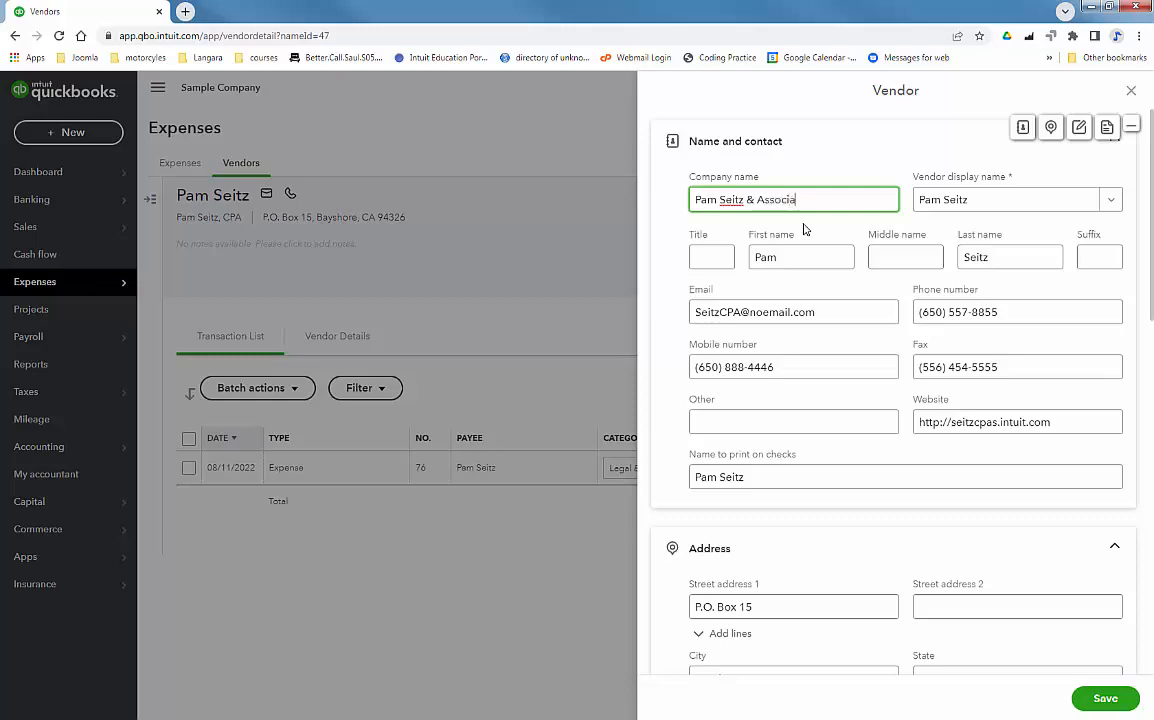
left_click(940, 199)
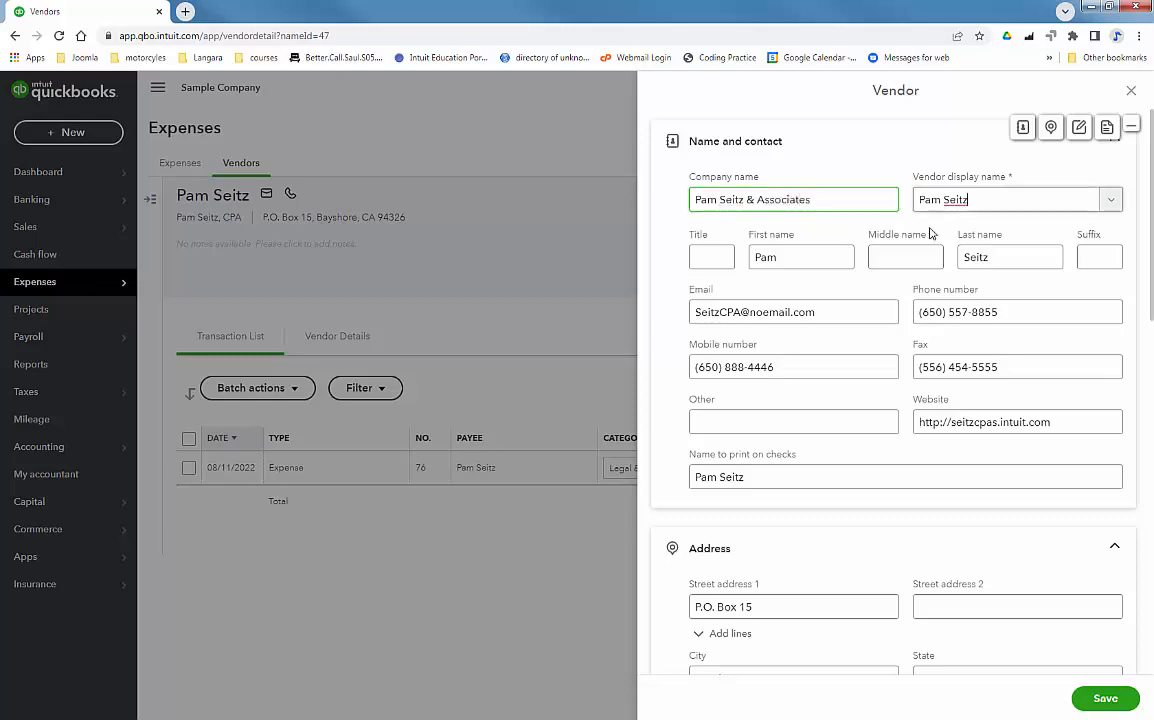
left_click(1110, 200)
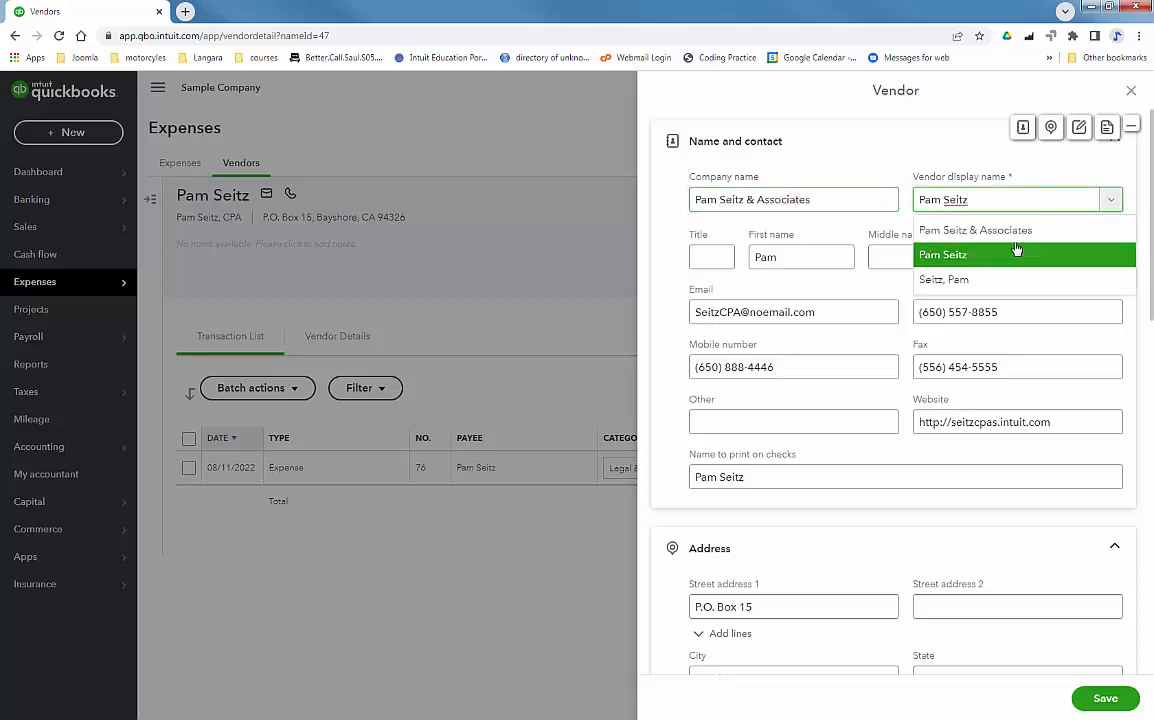
left_click(1080, 230)
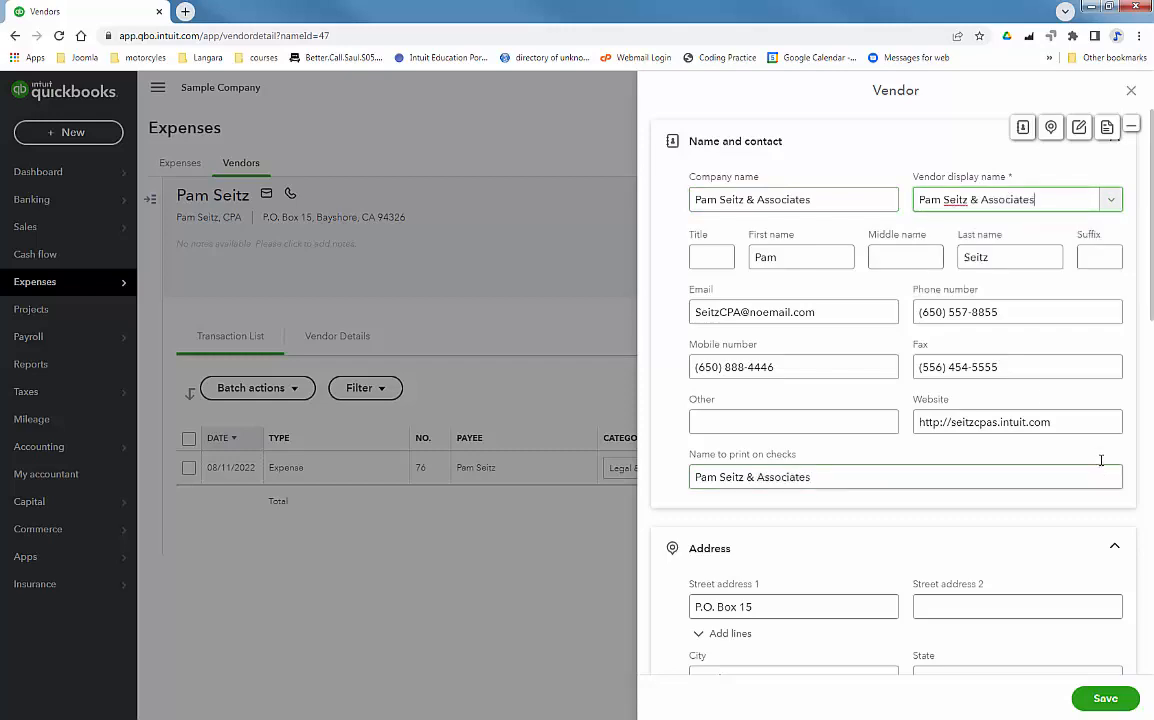
left_click(1103, 698)
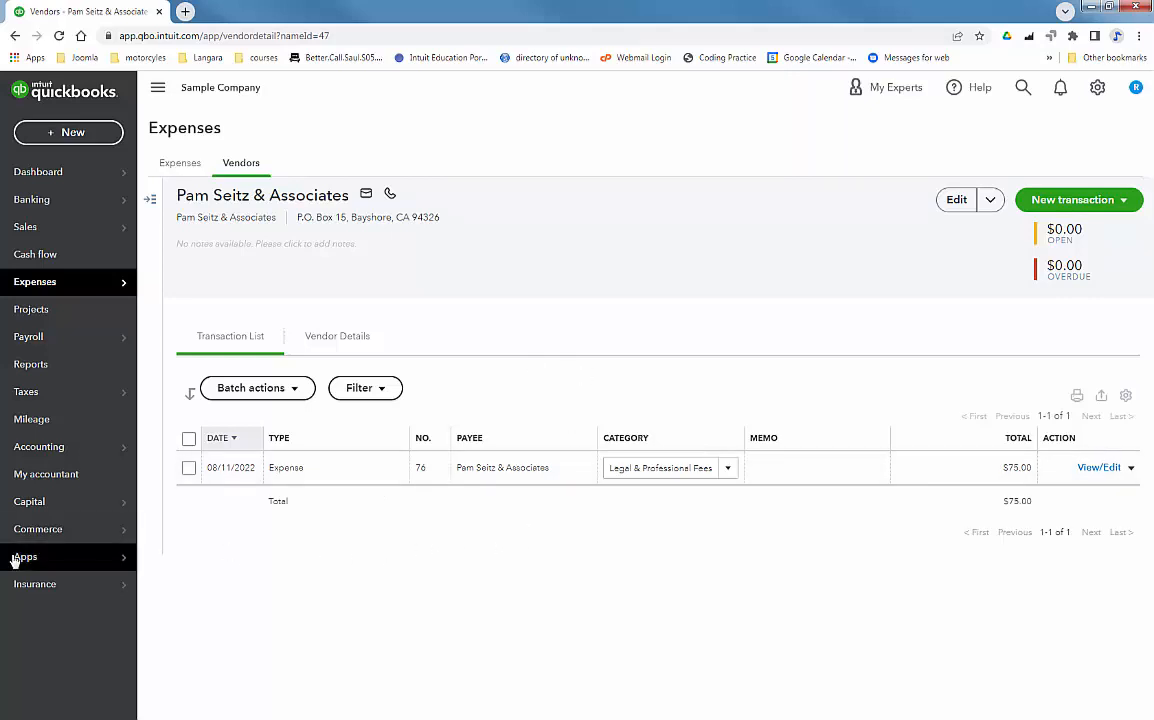
Go to the Expenses list and start a new Bill from New transaction
mouse_move(20, 556)
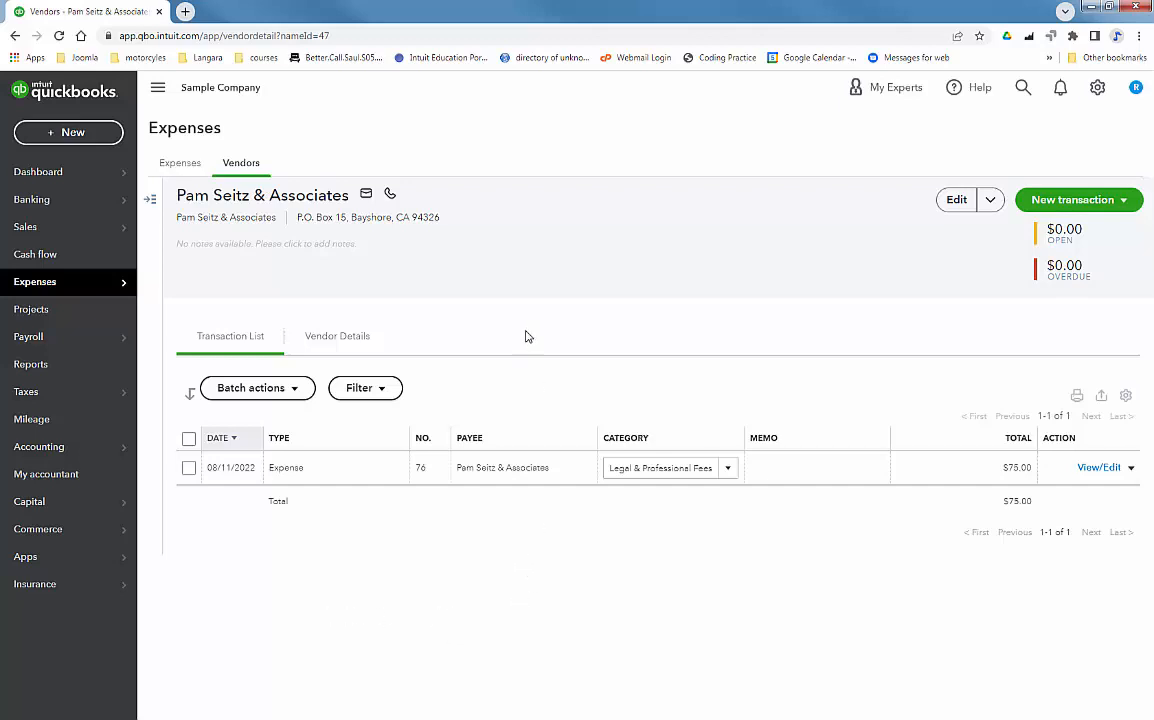
mouse_move(31, 287)
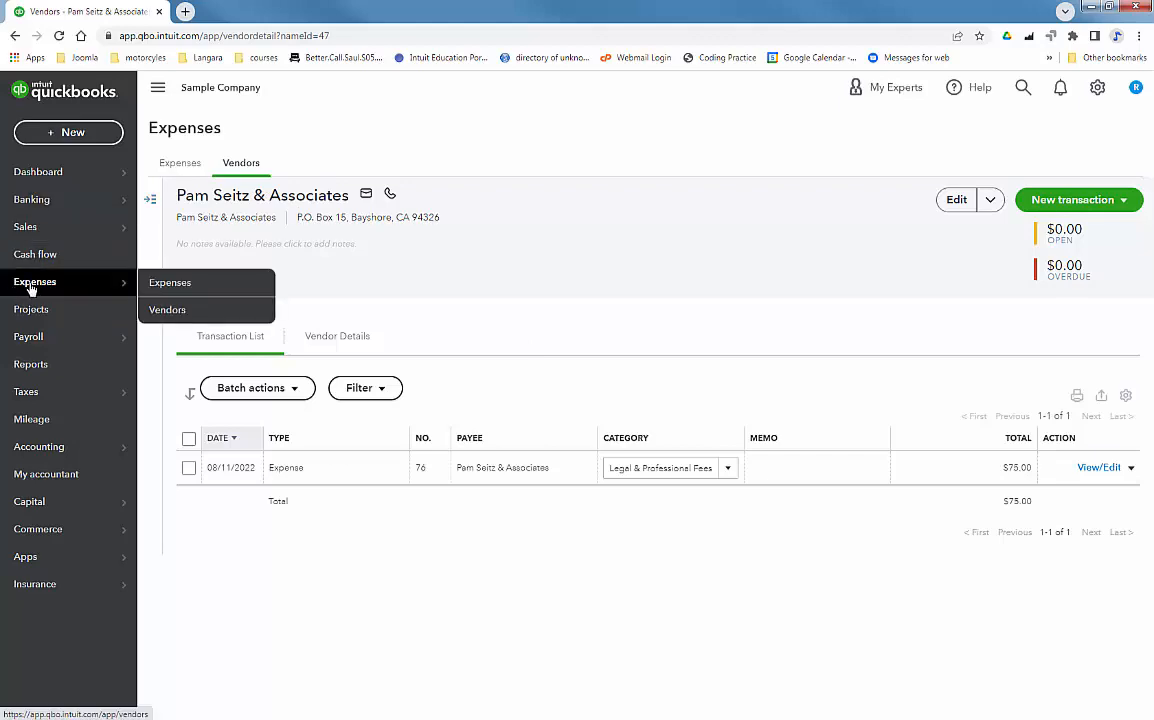
left_click(182, 284)
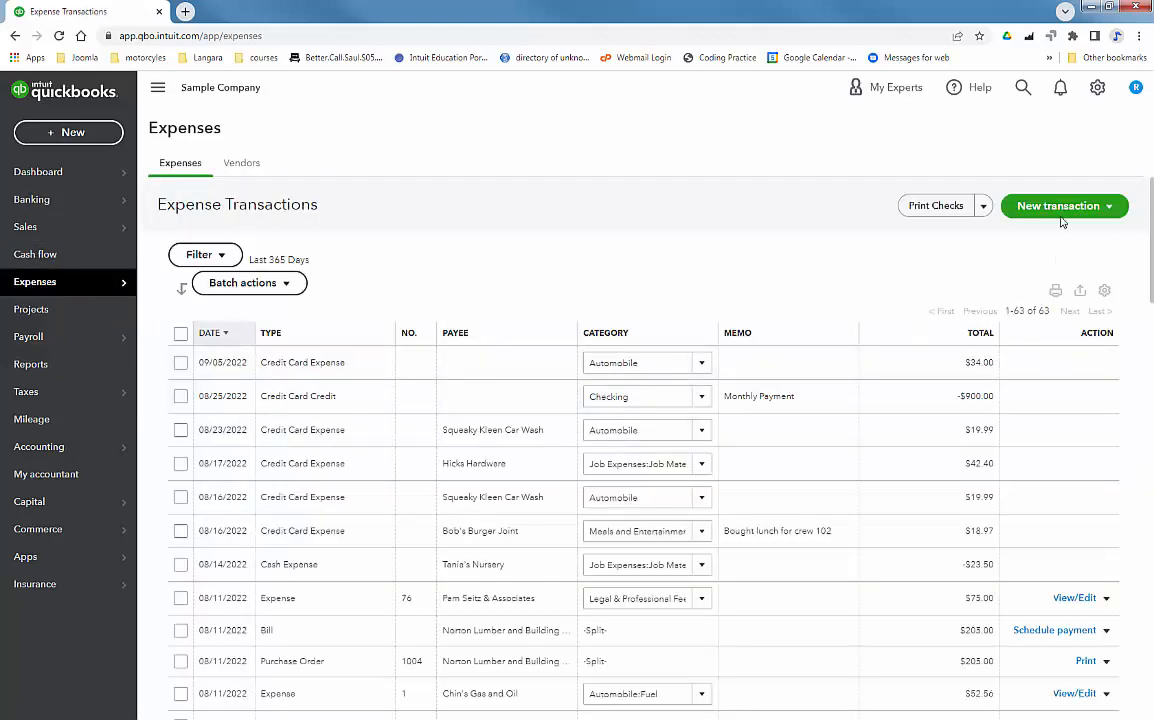
left_click(1060, 208)
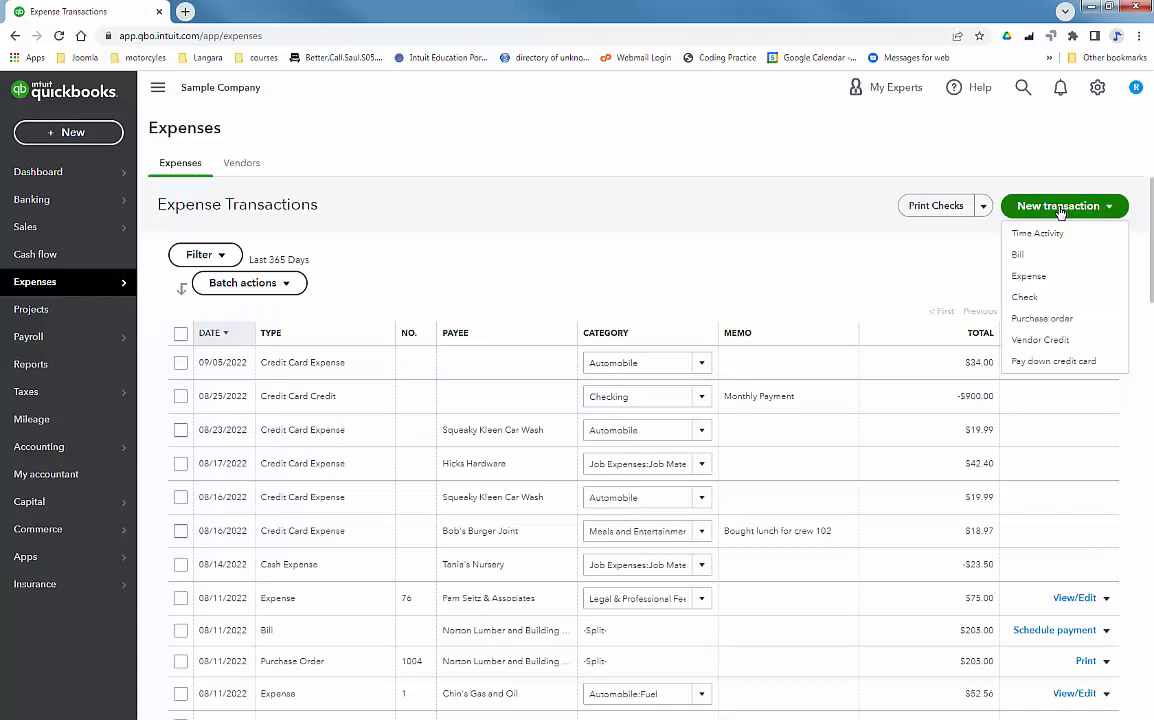
left_click(1020, 258)
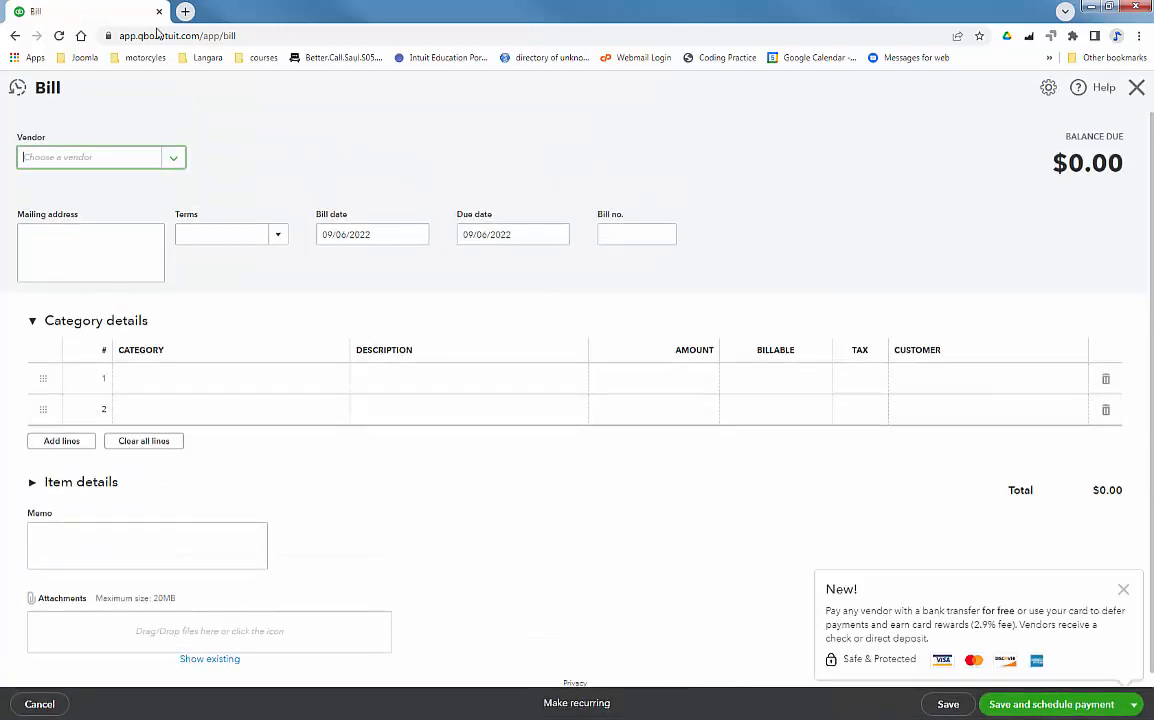
Select vendor Tim Philip Masonry, enter bill number TPM 598, and collapse Category details
left_click(174, 158)
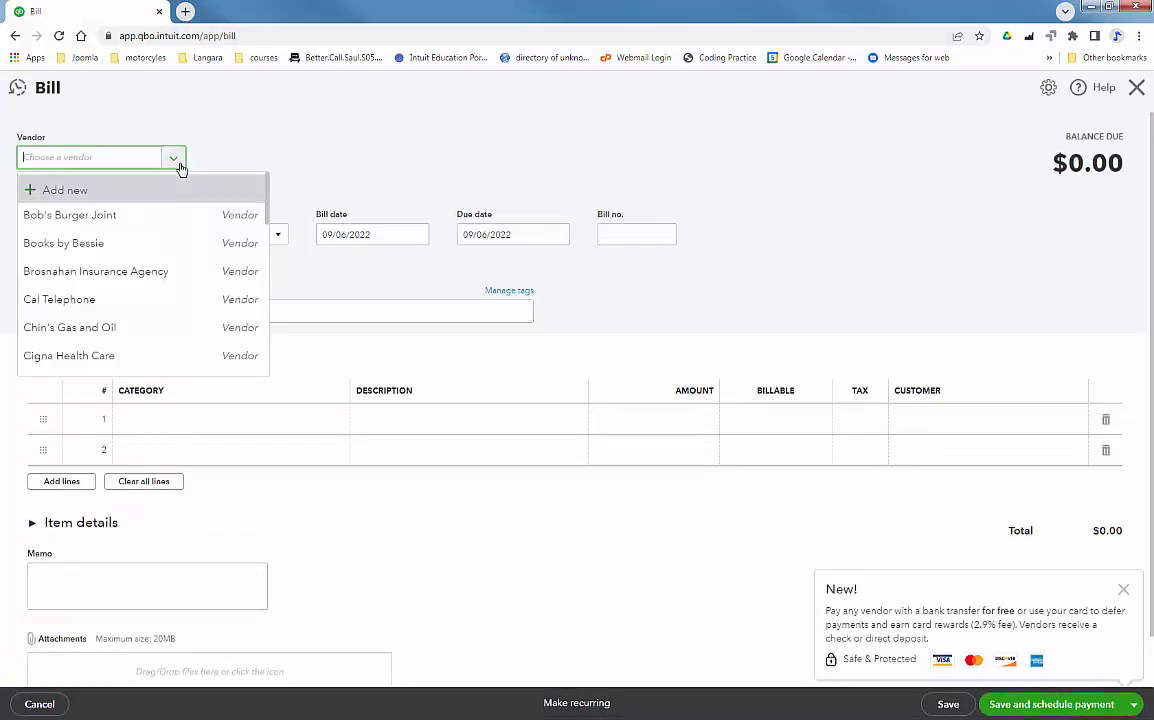
left_click_drag(268, 218, 276, 343)
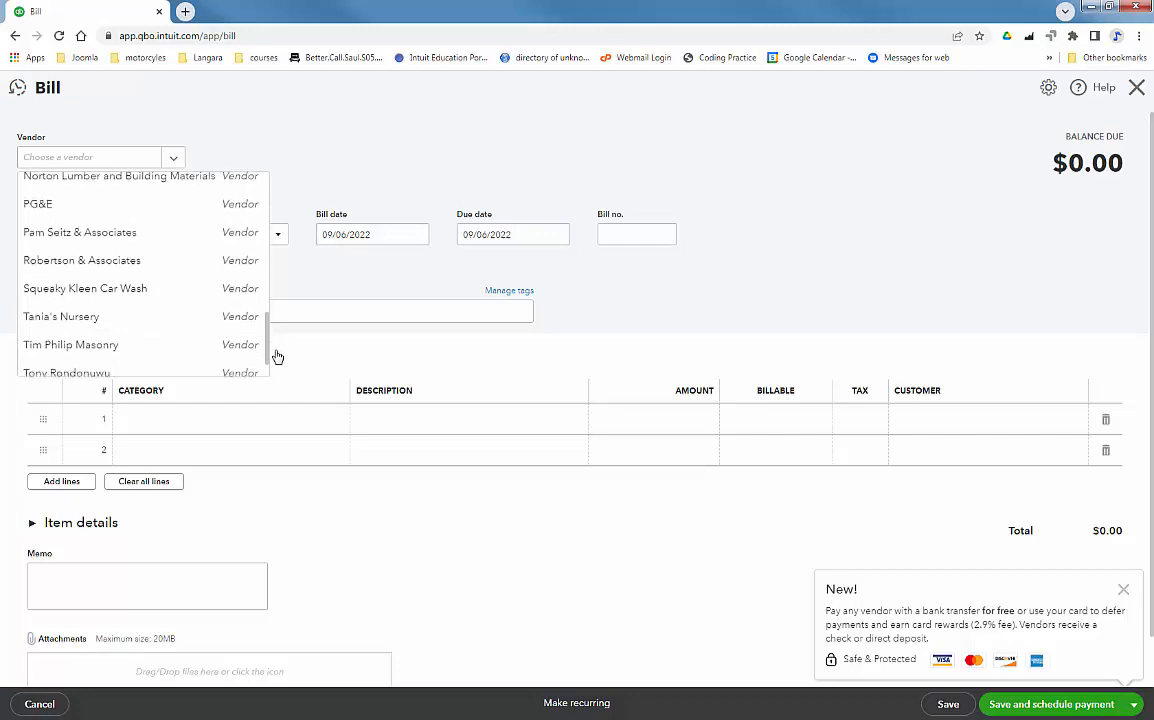
left_click(124, 354)
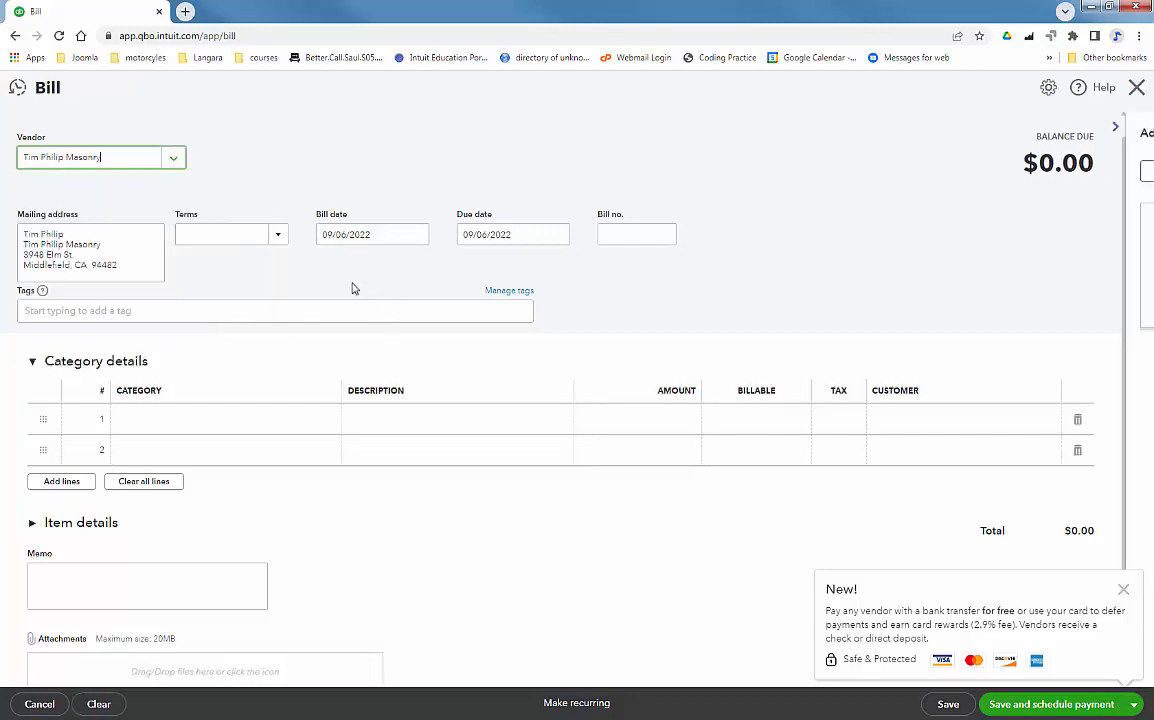
left_click(611, 235)
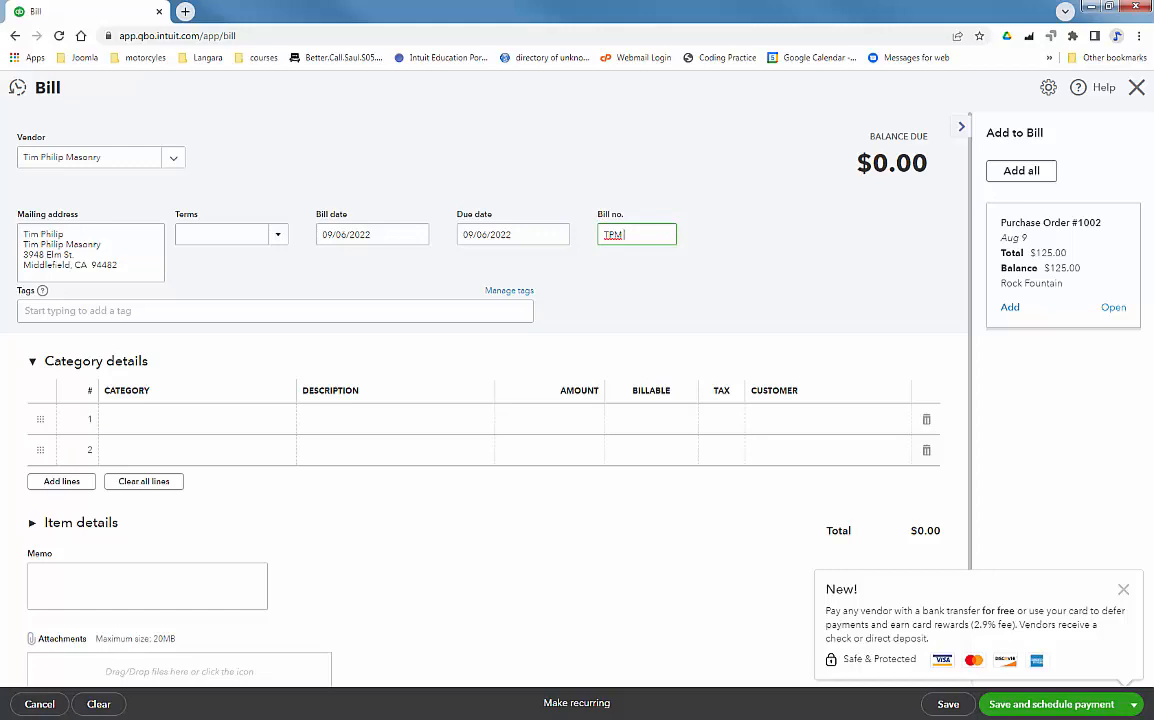
key("Tab")
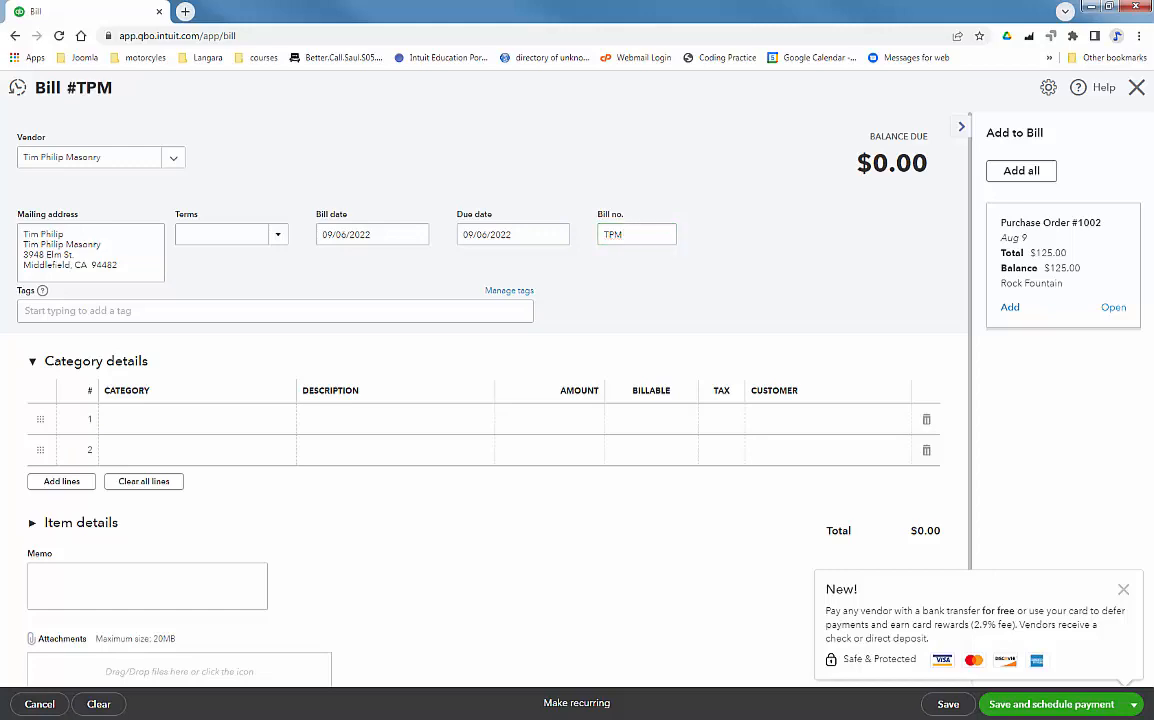
left_click(621, 234)
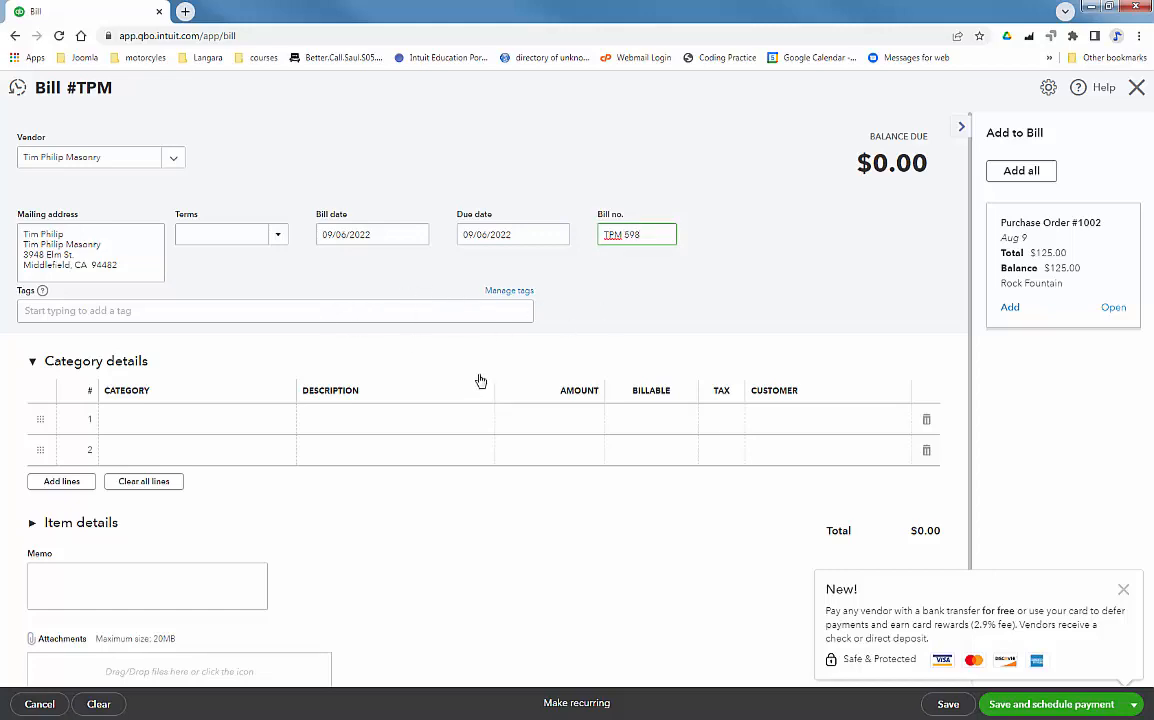
left_click(32, 363)
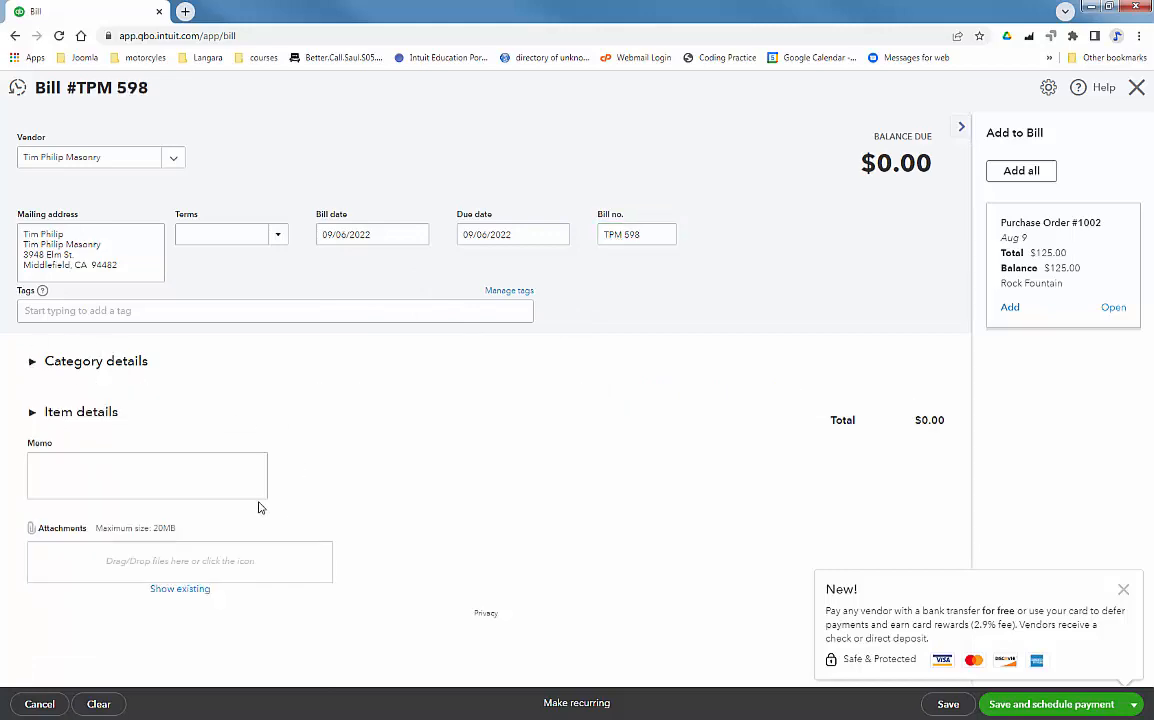
Add a Rock Fountain item line with quantity 3 at rate 125
left_click(33, 414)
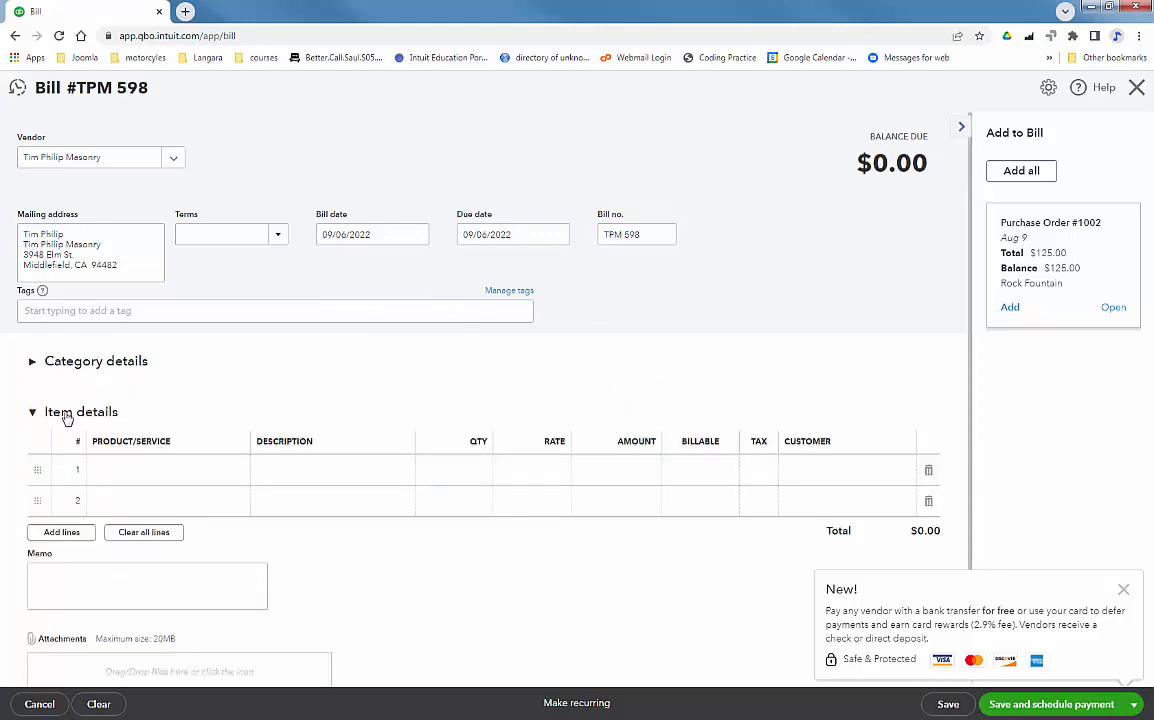
left_click(161, 480)
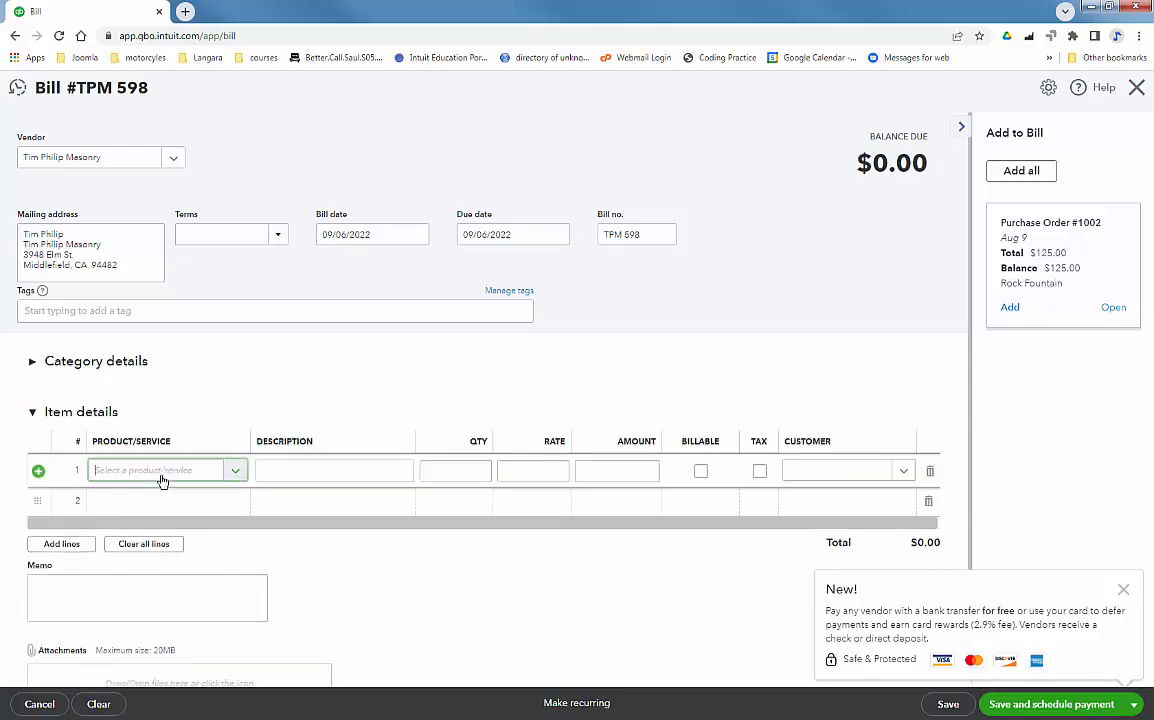
left_click(233, 474)
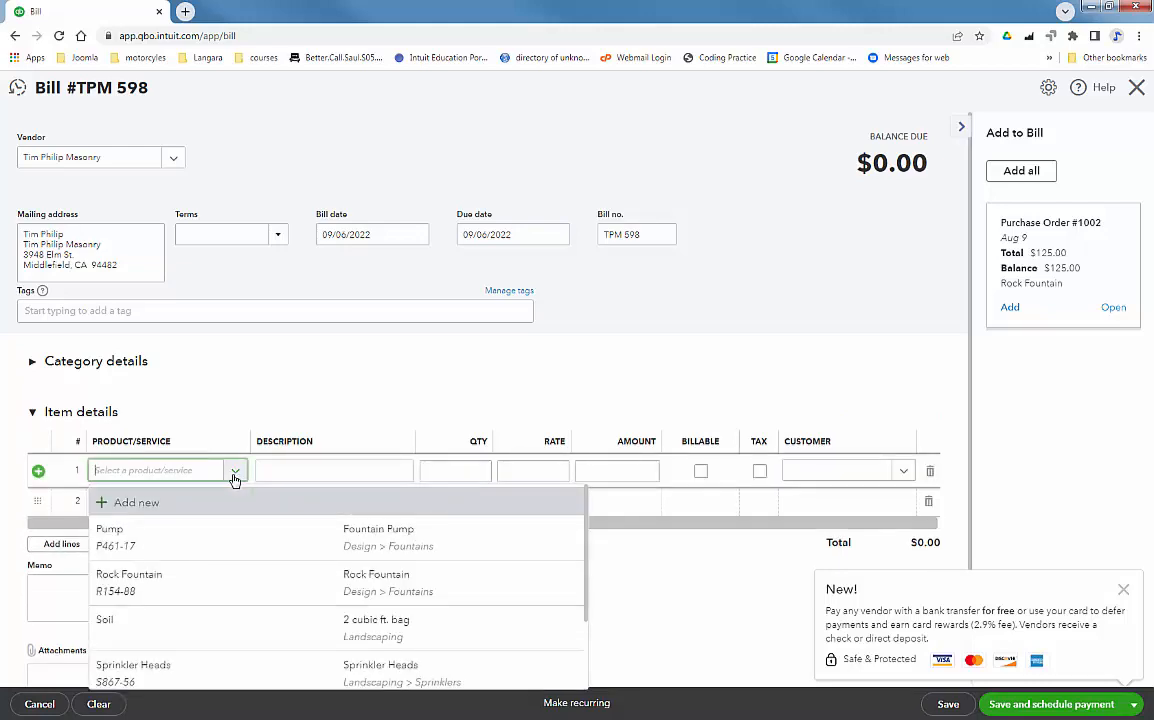
left_click(227, 583)
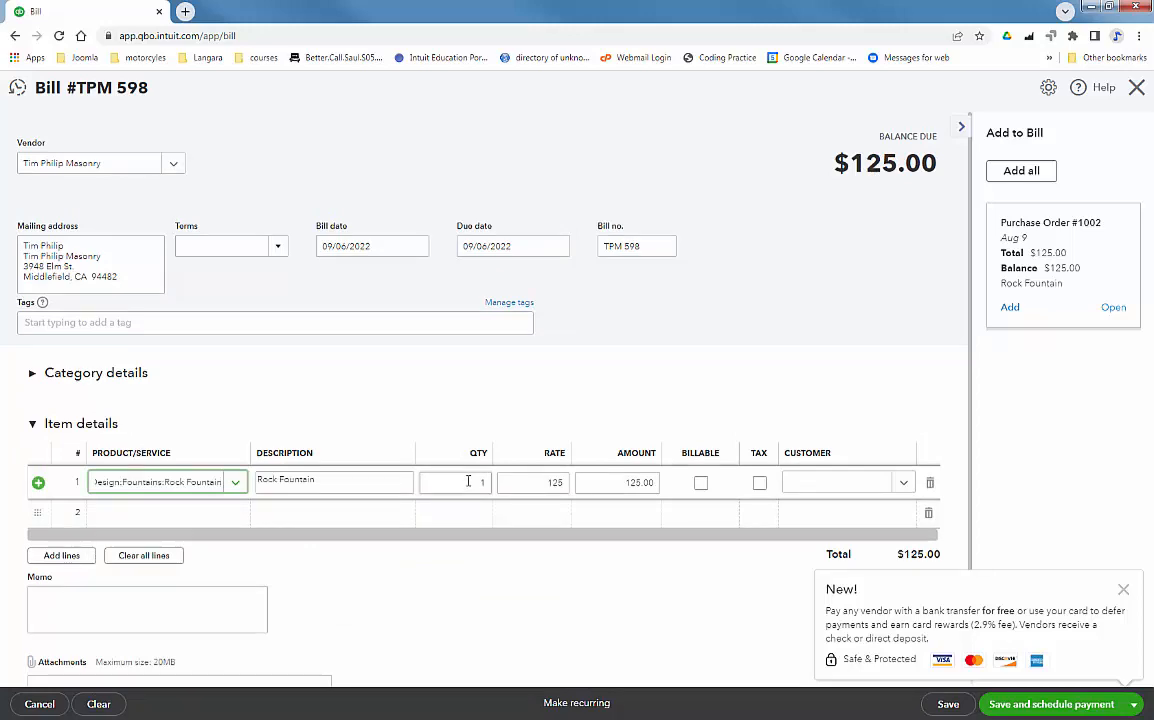
left_click(468, 481)
type("3")
key("Tab")
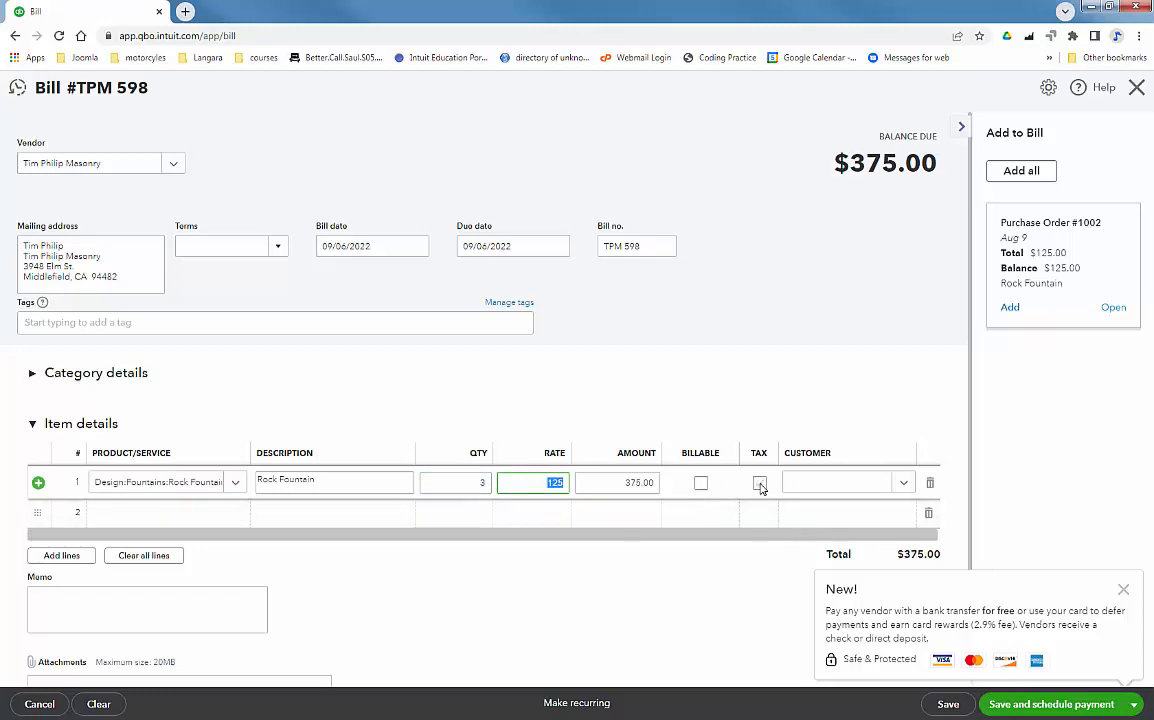
Leave the Rock Fountain line non-billable and untaxed, then reopen Category details' category list
left_click(1123, 589)
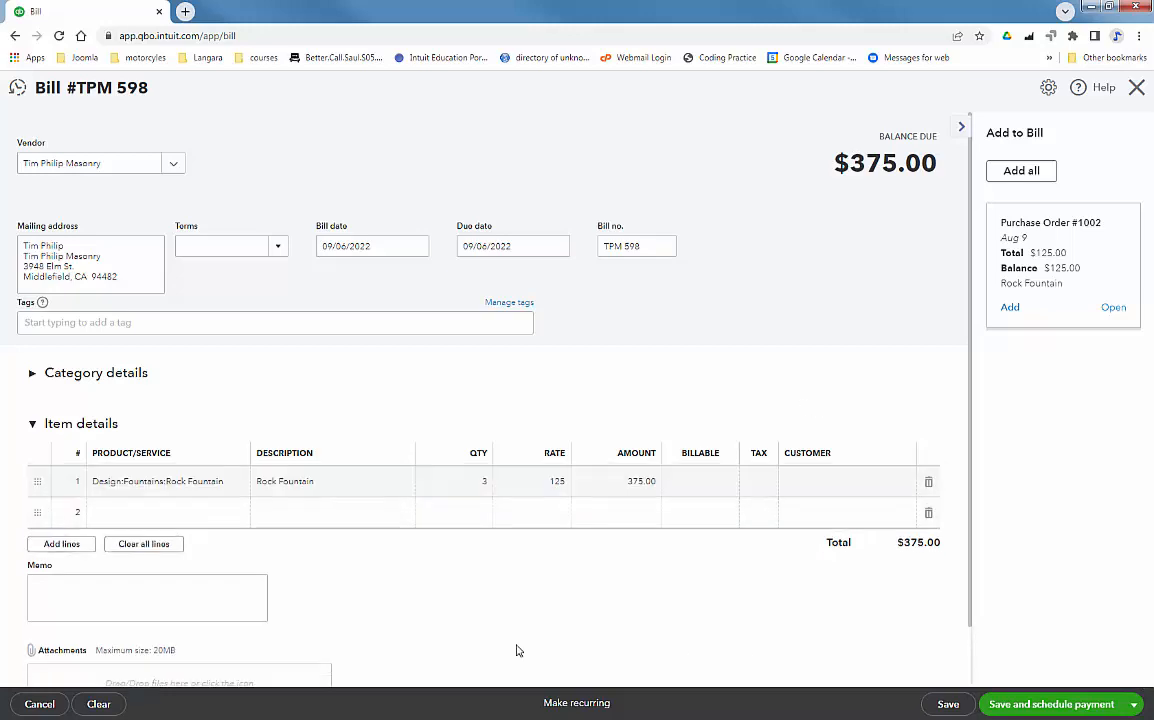
left_click(765, 483)
left_click(761, 486)
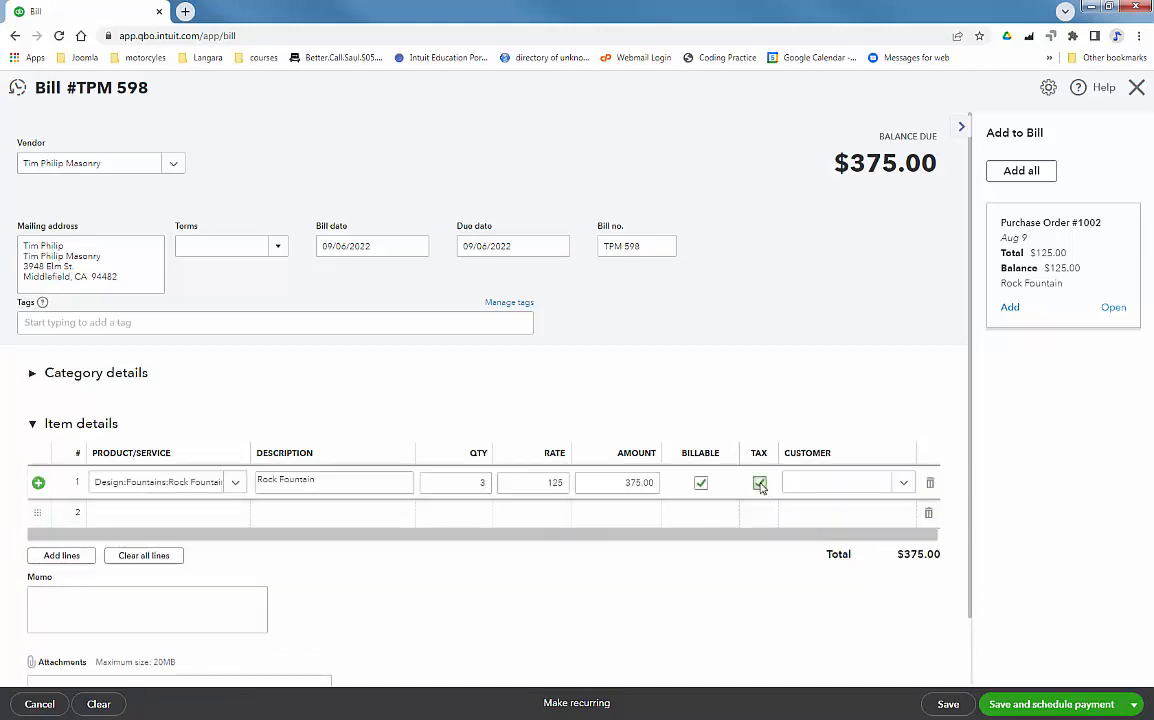
left_click(700, 485)
left_click(760, 484)
left_click(699, 484)
left_click(32, 377)
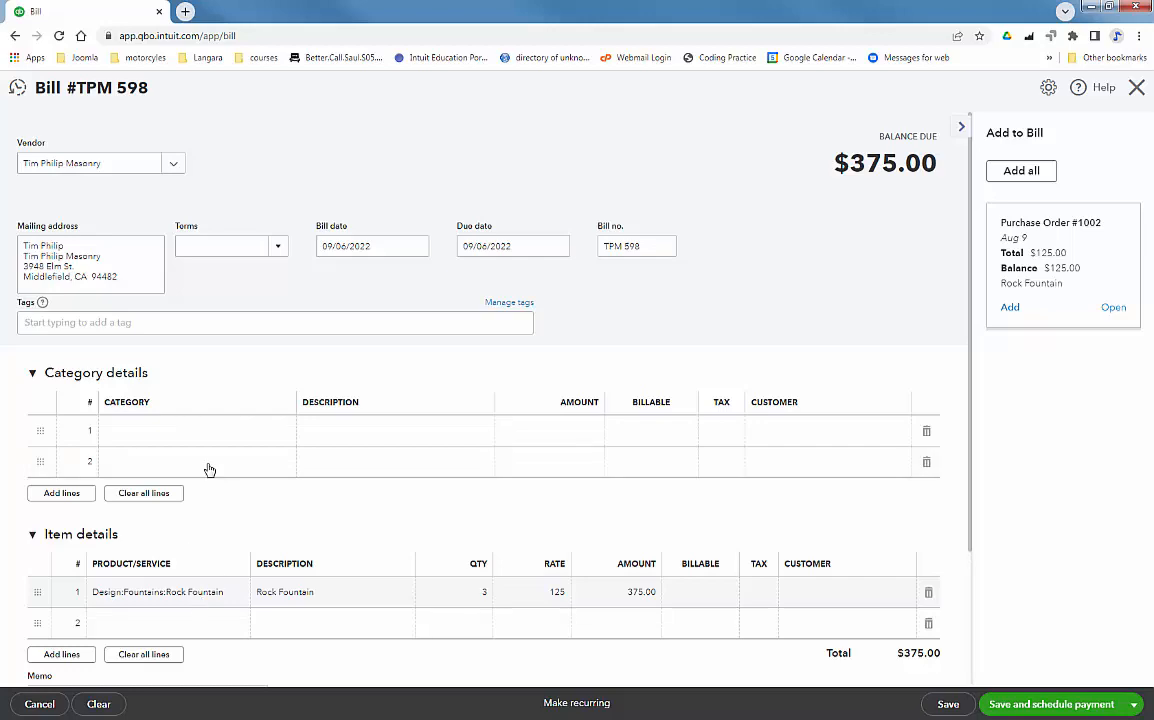
left_click(136, 431)
left_click(292, 436)
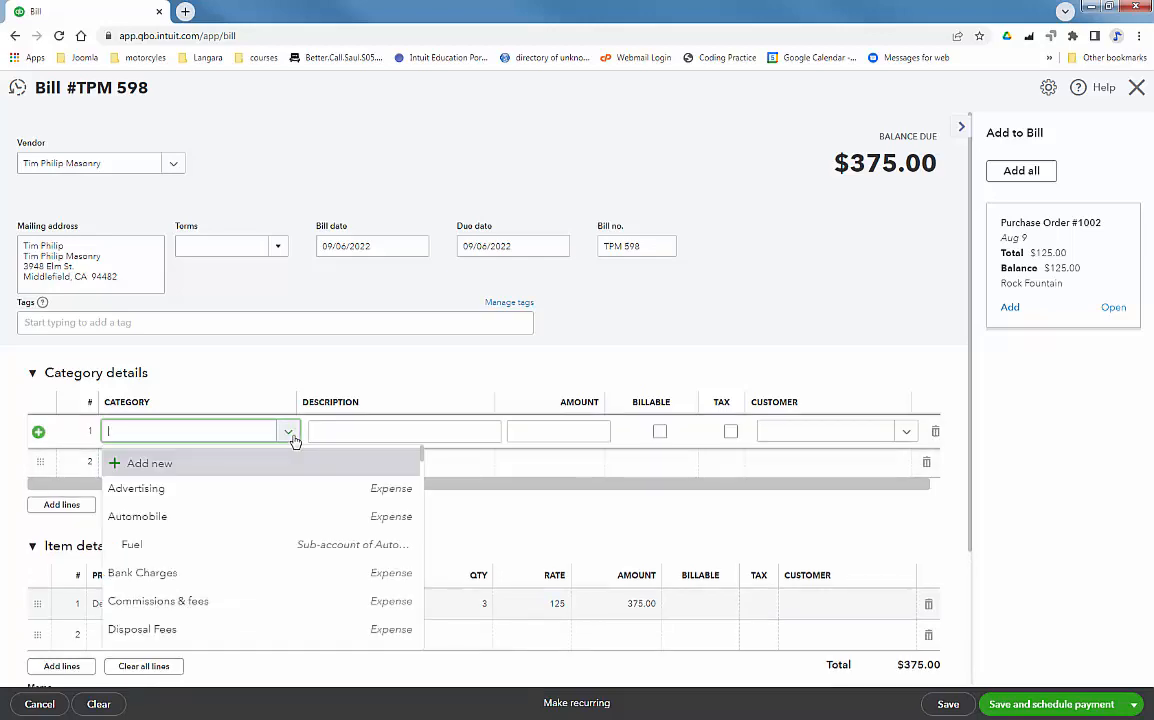
Browse the category list and choose to create a new category account
scroll(285, 495, "down", 4)
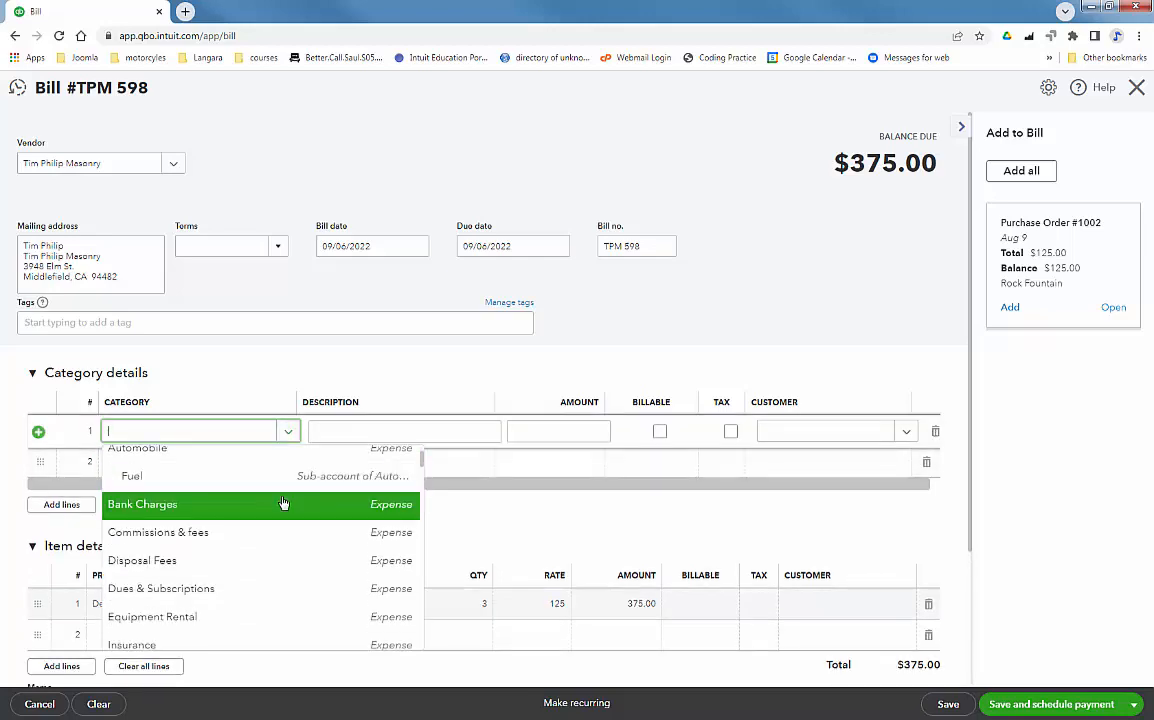
scroll(284, 506, "down", 5)
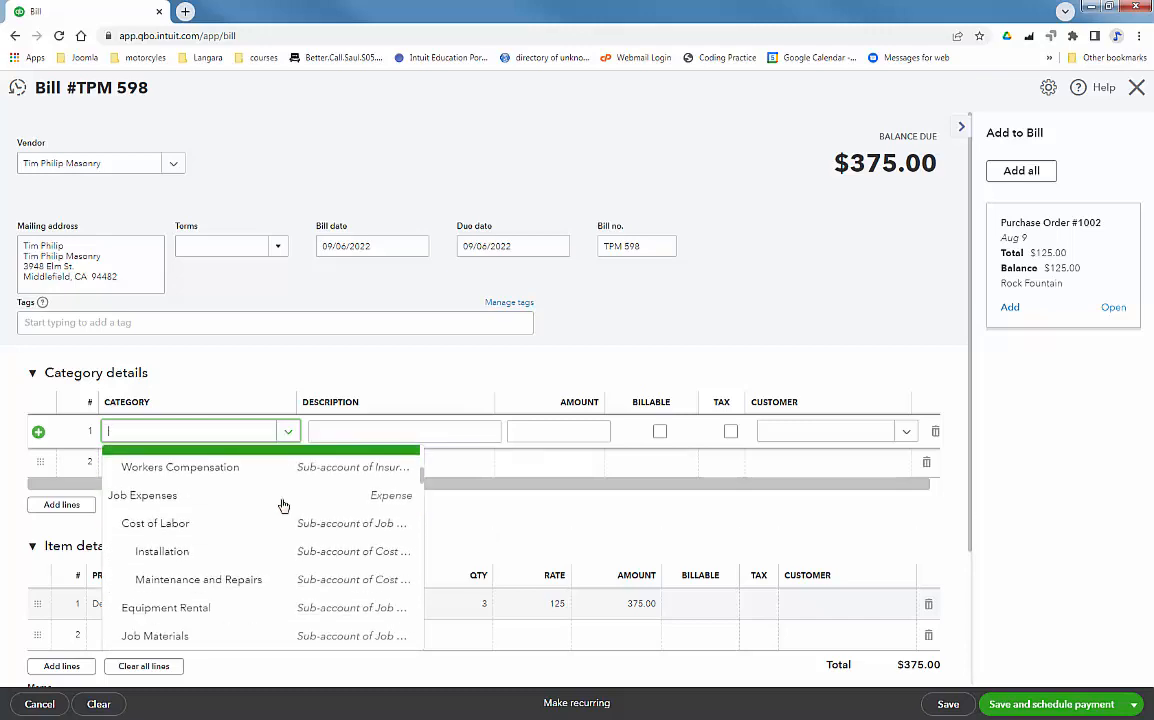
scroll(284, 507, "down", 6)
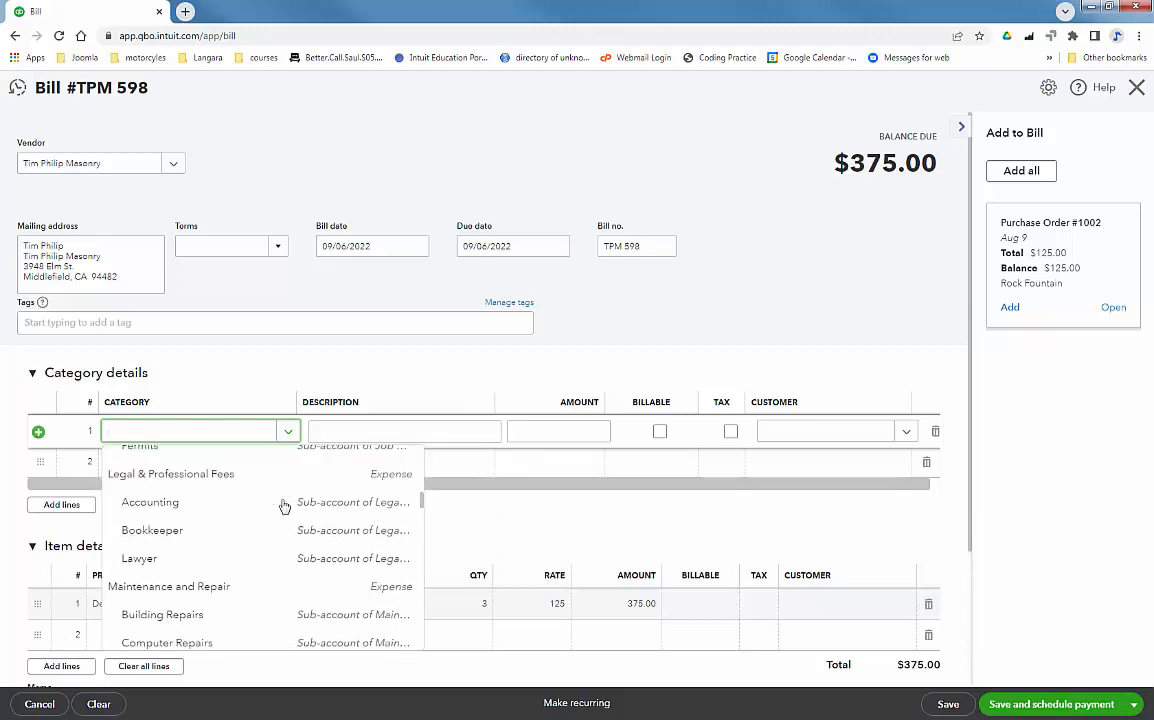
scroll(284, 508, "down", 5)
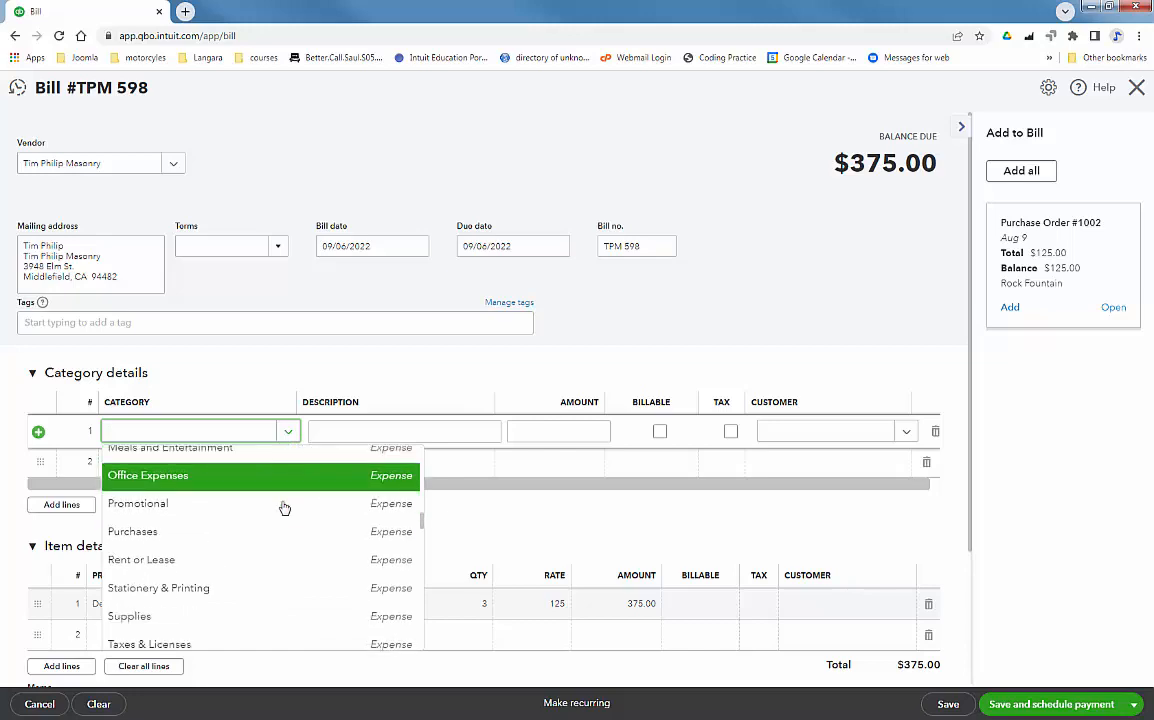
scroll(284, 509, "down", 6)
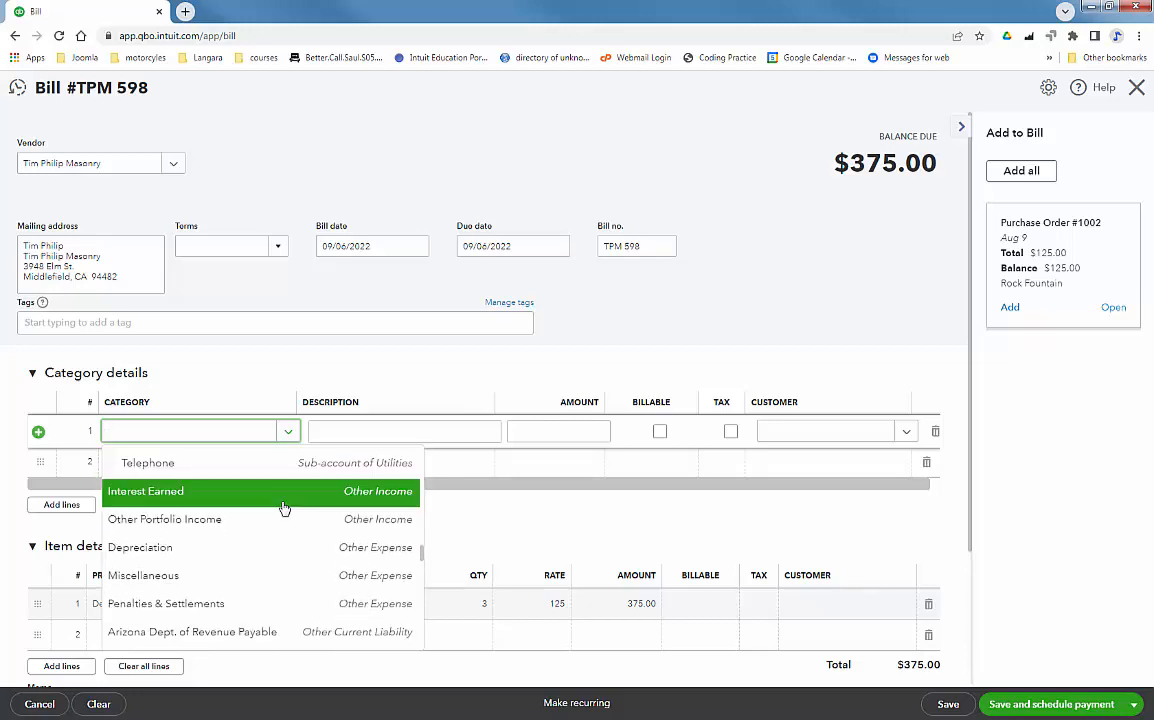
left_click(288, 436)
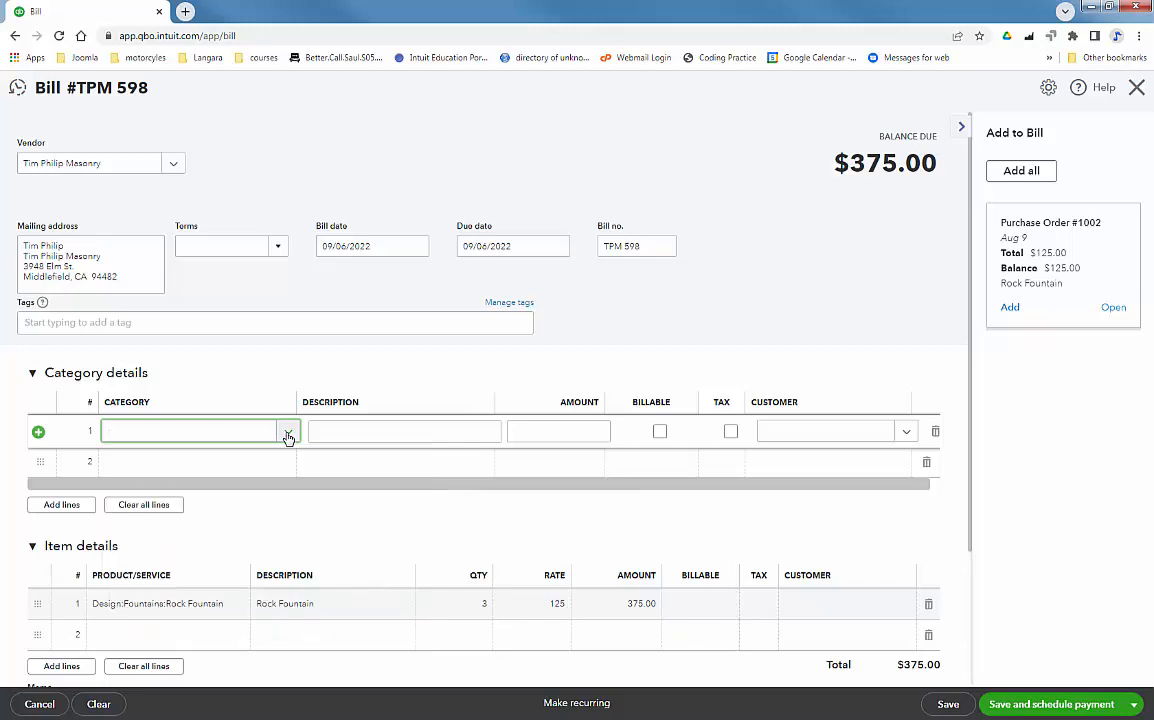
left_click(288, 436)
left_click(188, 464)
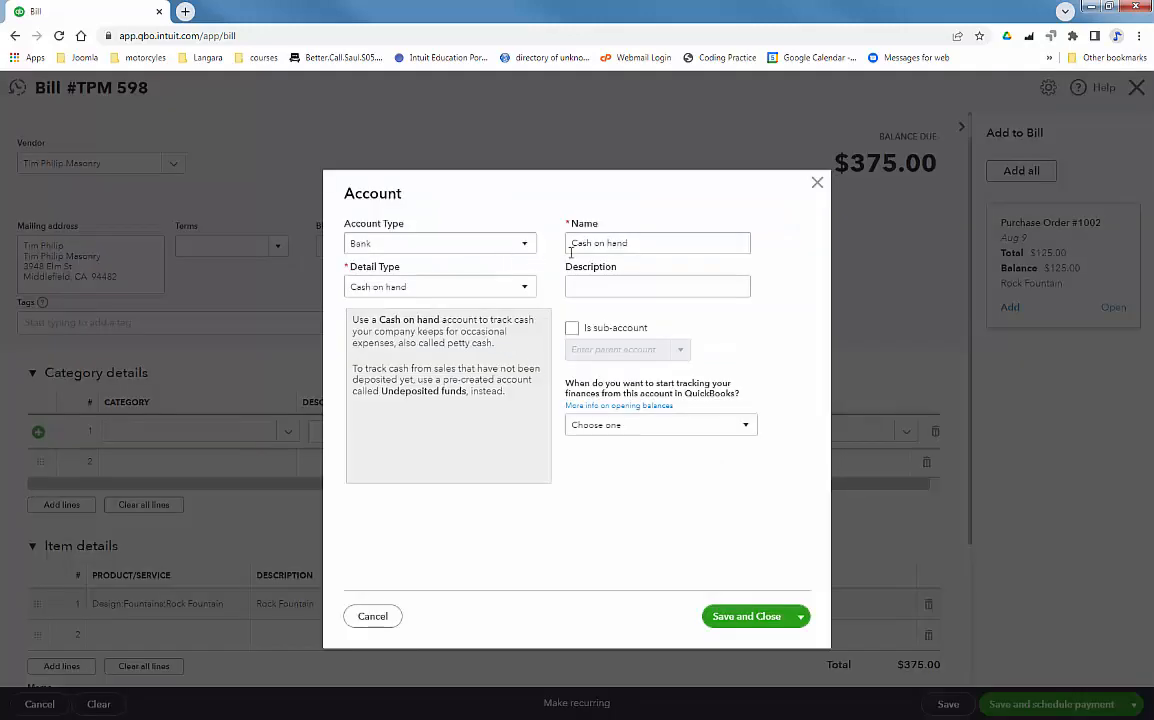
Make it an Expenses account, detail type Other Miscellaneous Service Cost, named Shipping
left_click(446, 248)
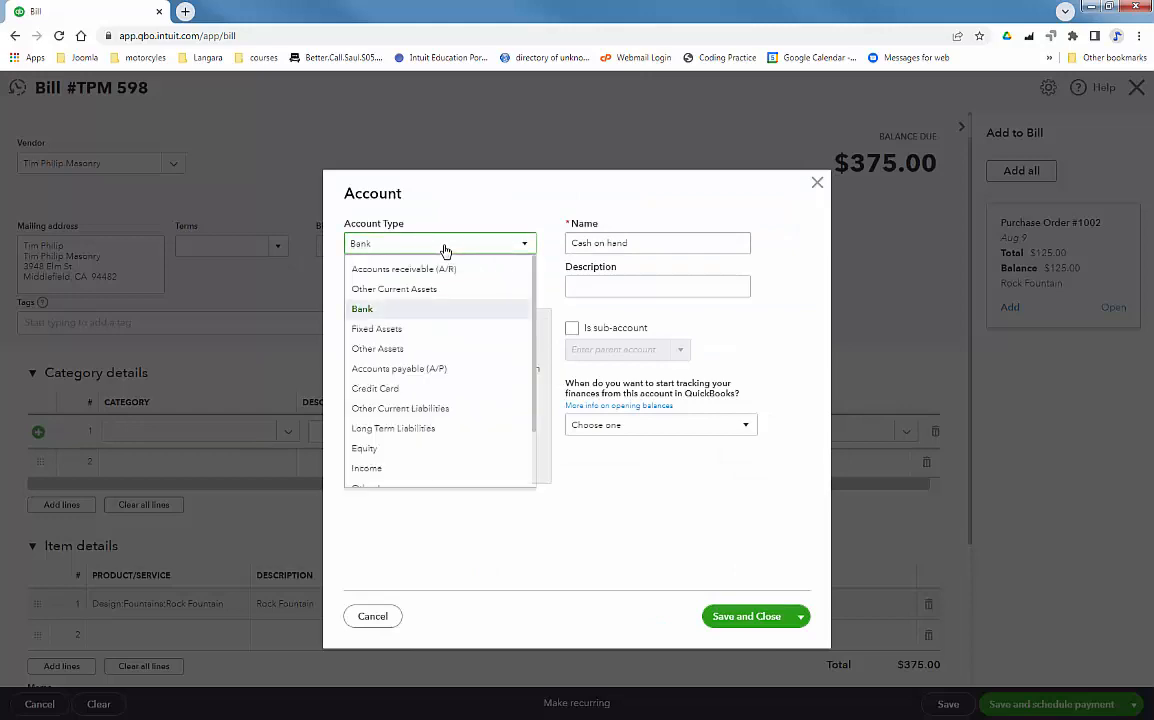
scroll(533, 347, "down", 2)
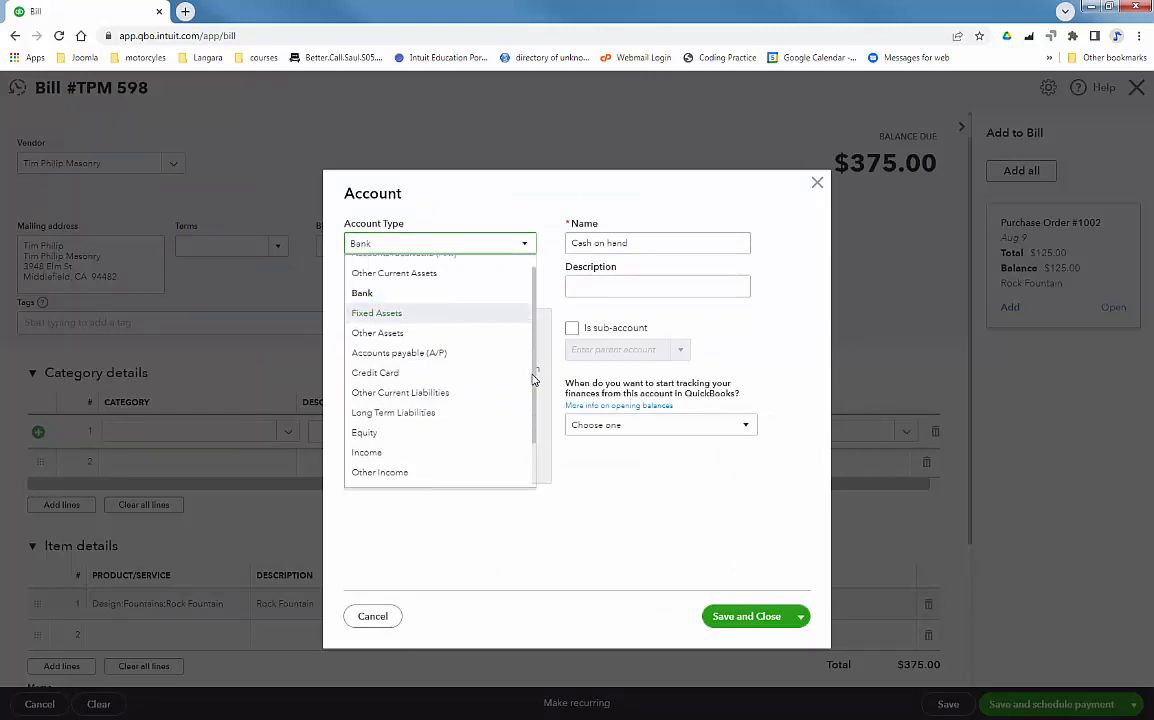
left_click(390, 458)
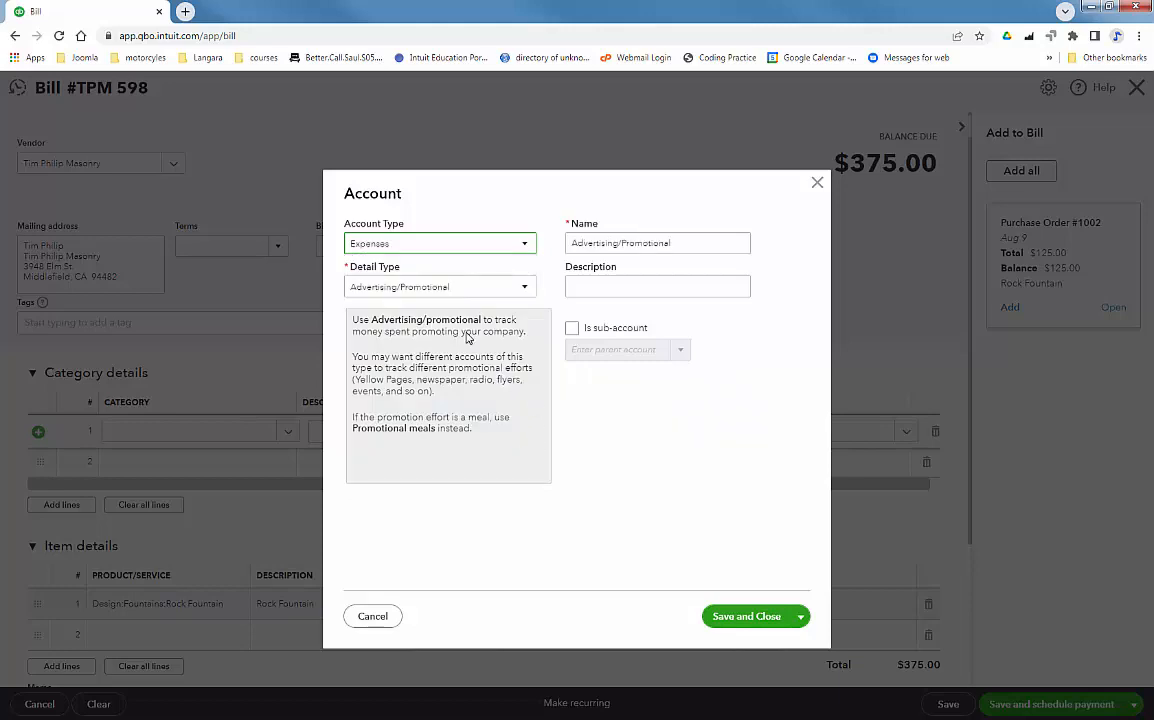
left_click(387, 290)
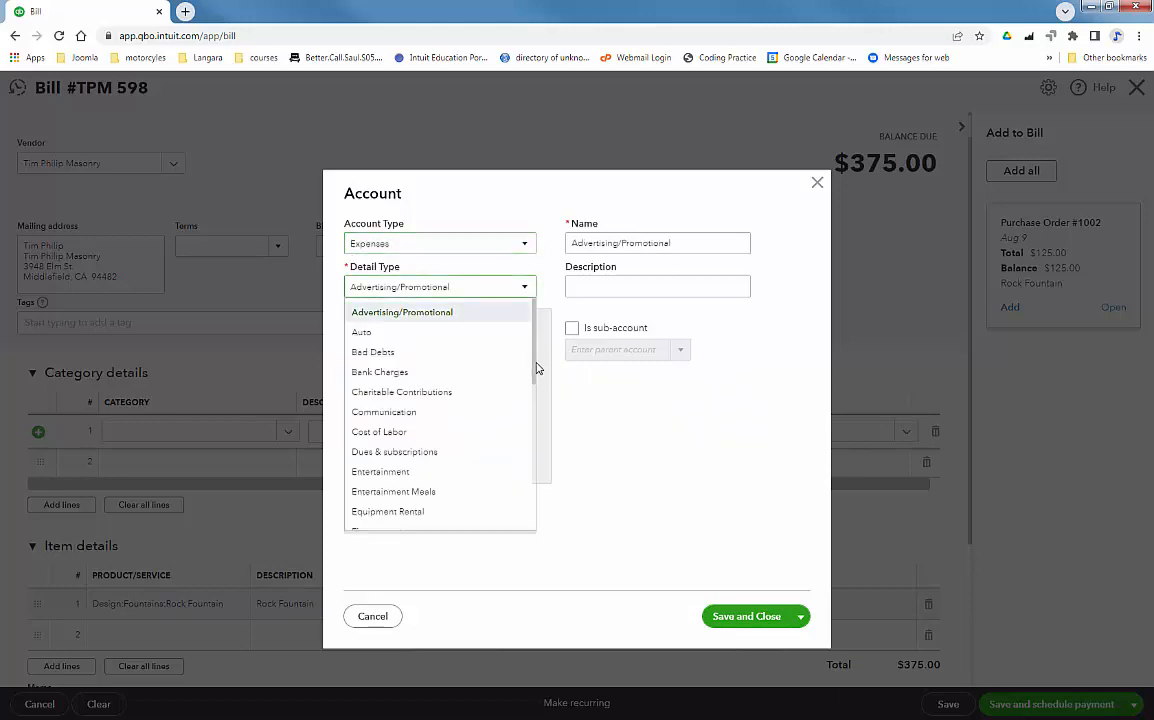
scroll(533, 372, "down", 1)
left_click_drag(533, 382, 533, 482)
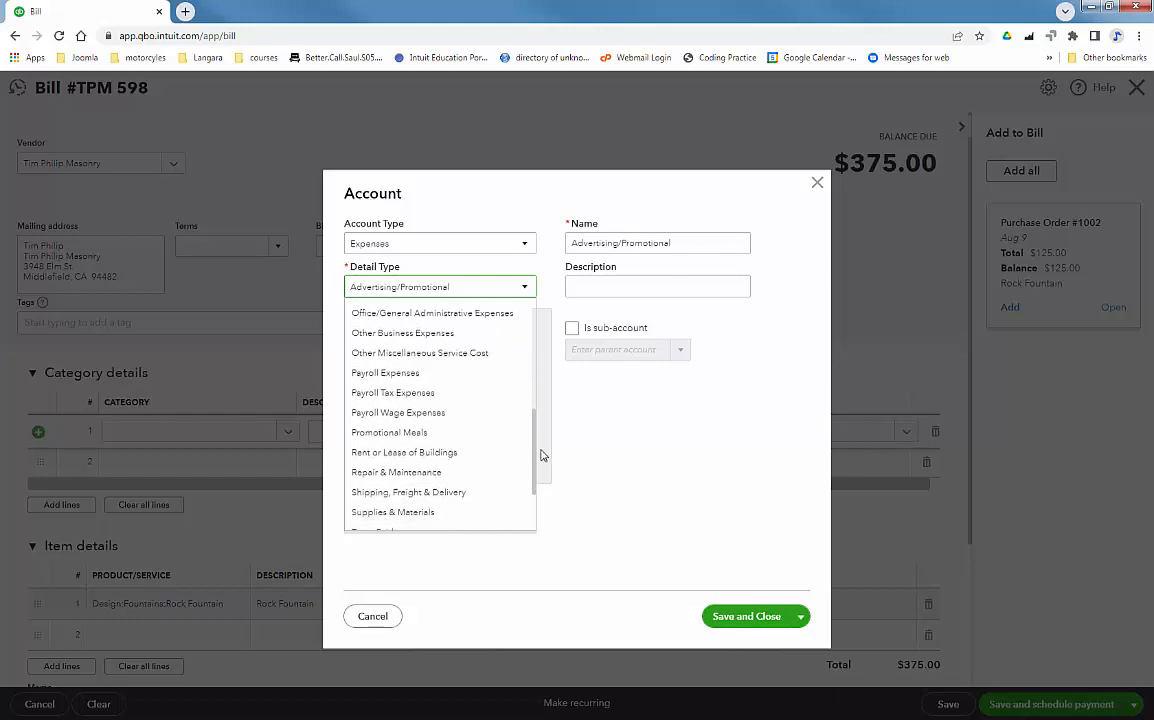
left_click(385, 353)
left_click_drag(726, 242, 568, 243)
type("Shipping")
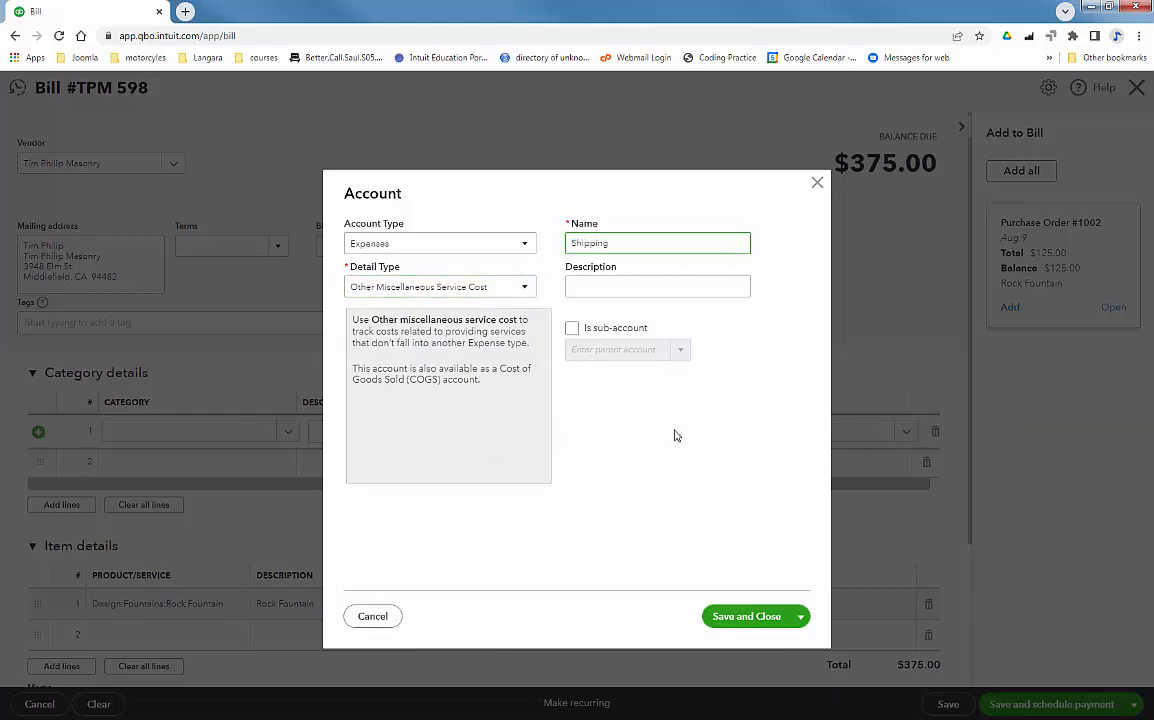
Save the Shipping account onto the category line with an amount of $25.00
left_click(745, 617)
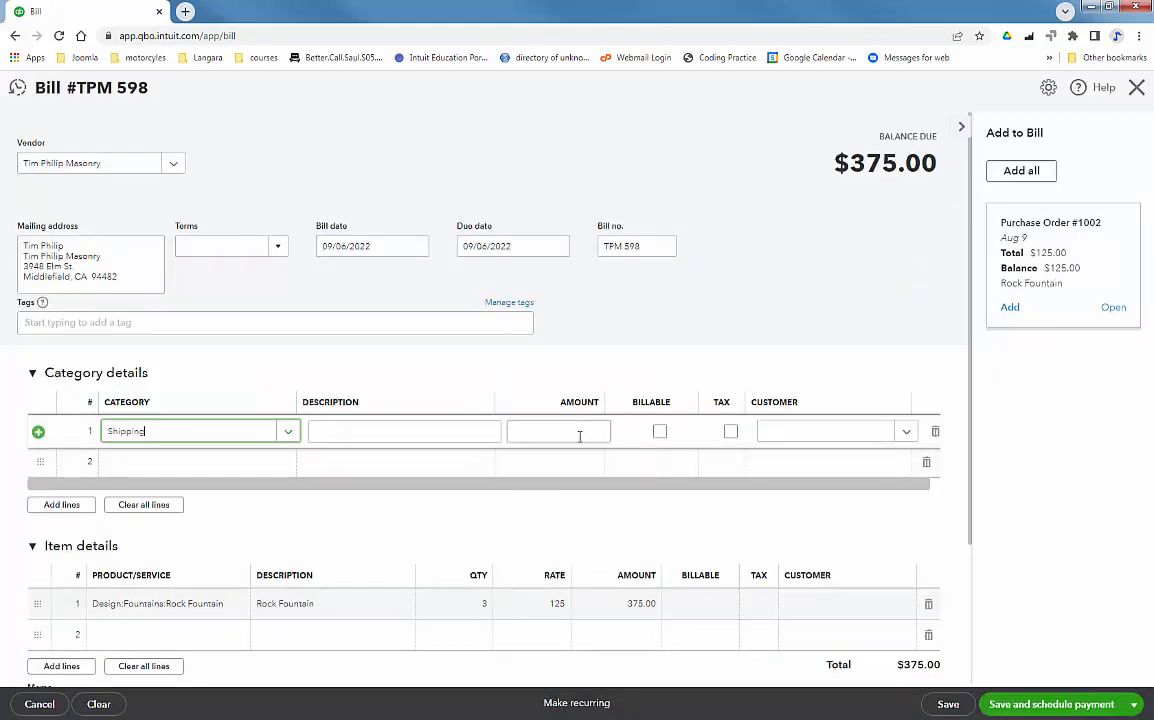
left_click(580, 436)
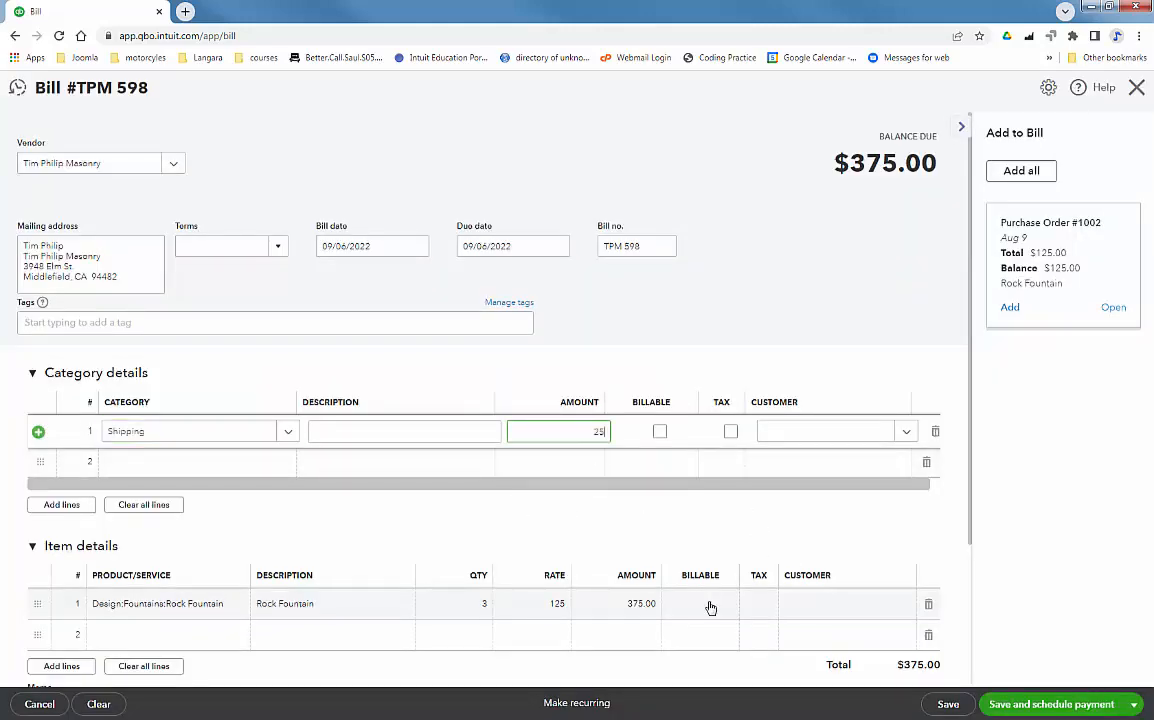
type("25")
key("Tab")
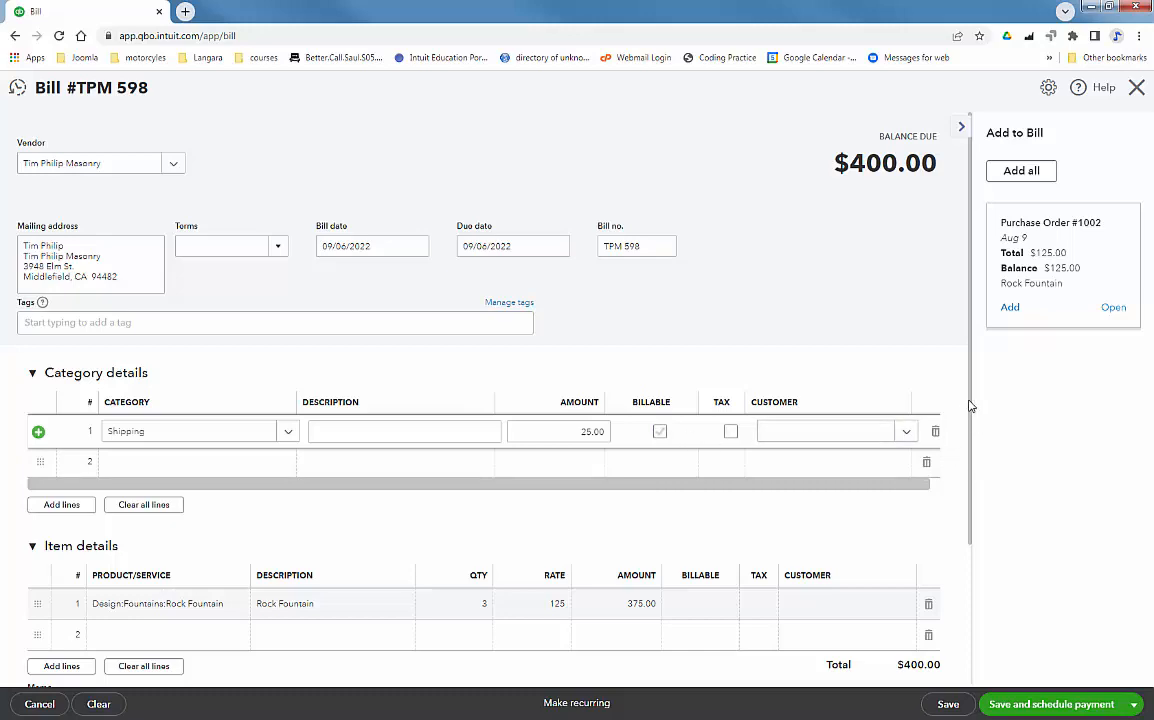
Save bill TPM 598 at $400.00 with Save and new
left_click_drag(970, 406, 994, 604)
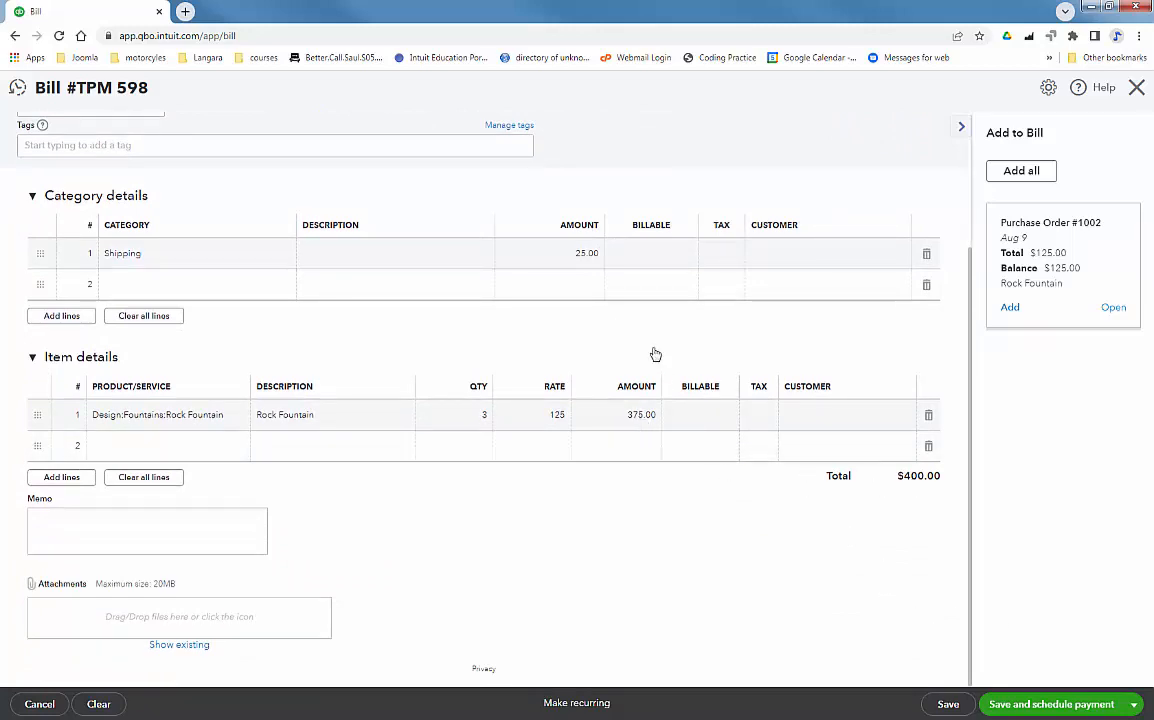
left_click(1135, 706)
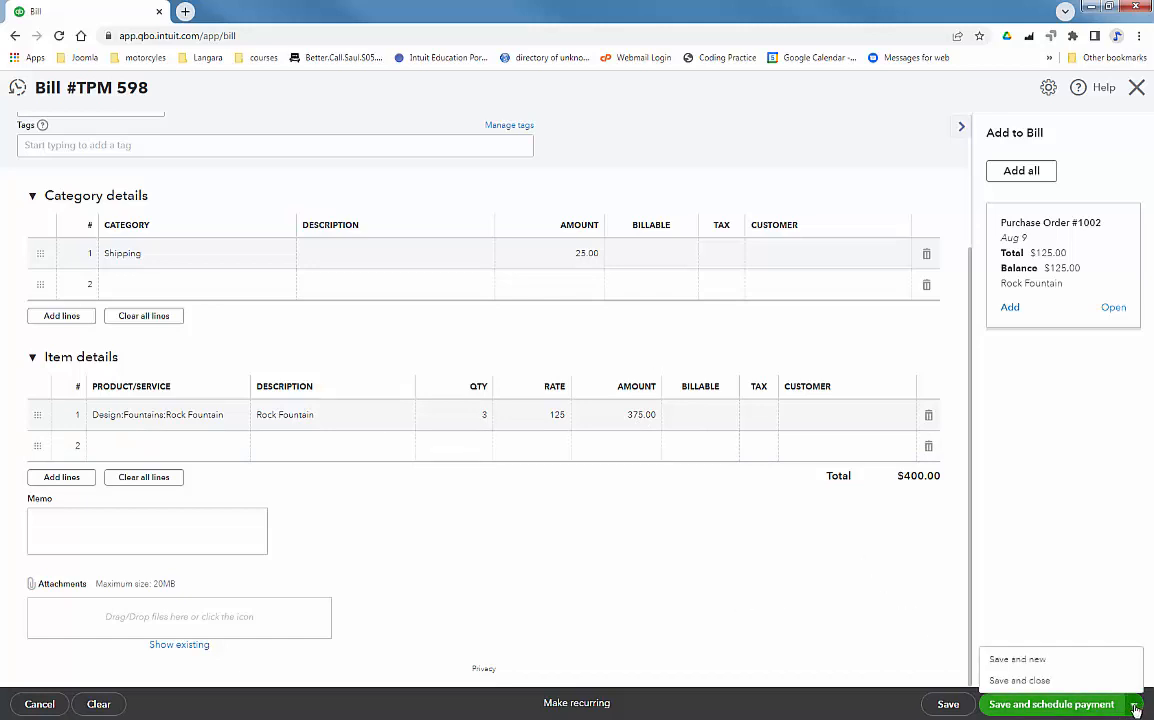
left_click(1020, 660)
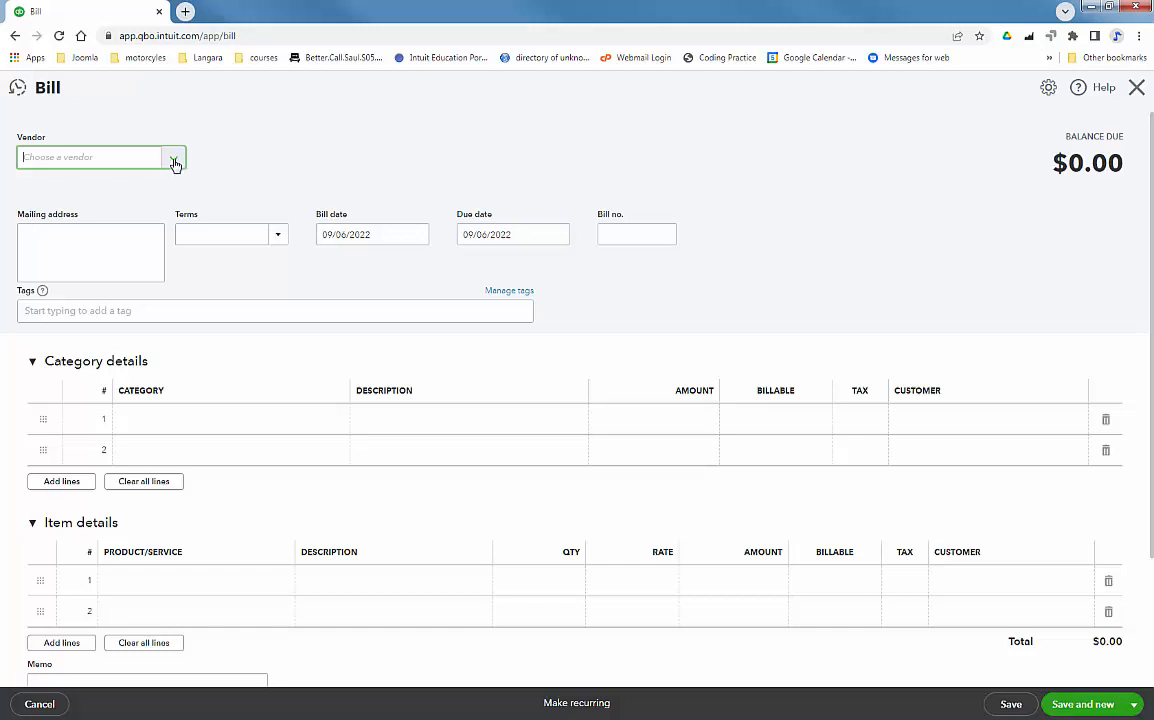
Add a new vendor from the bill with company name Courtenay Furniture
left_click(174, 163)
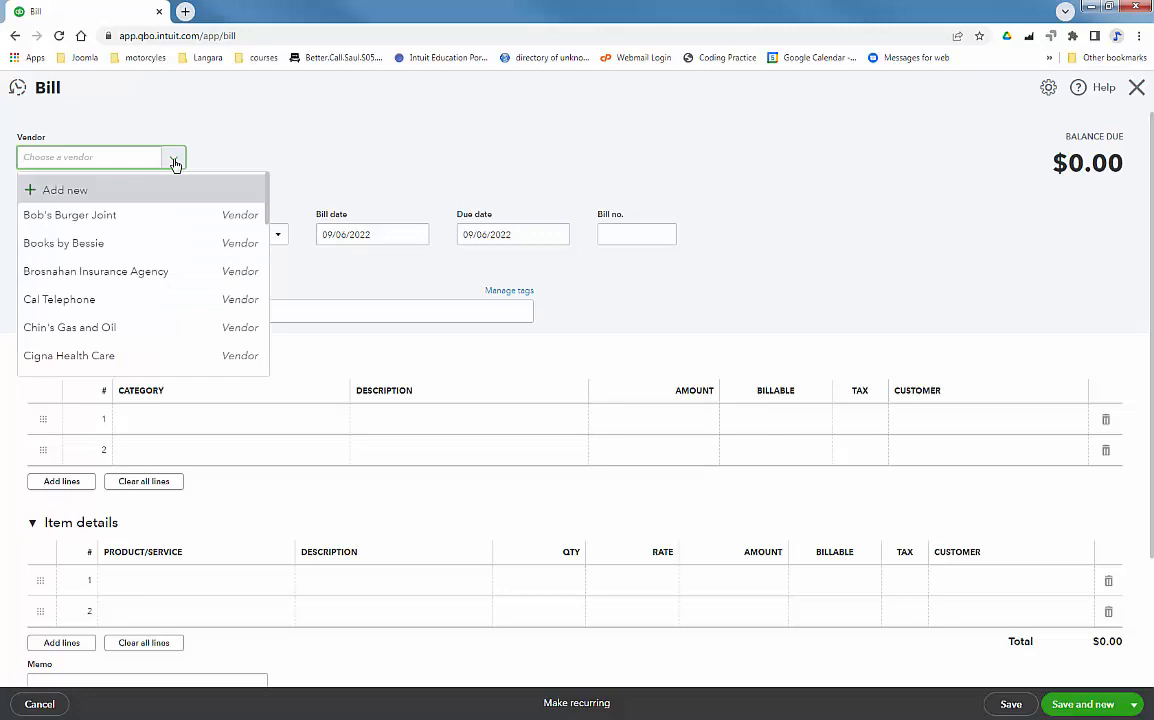
left_click(77, 191)
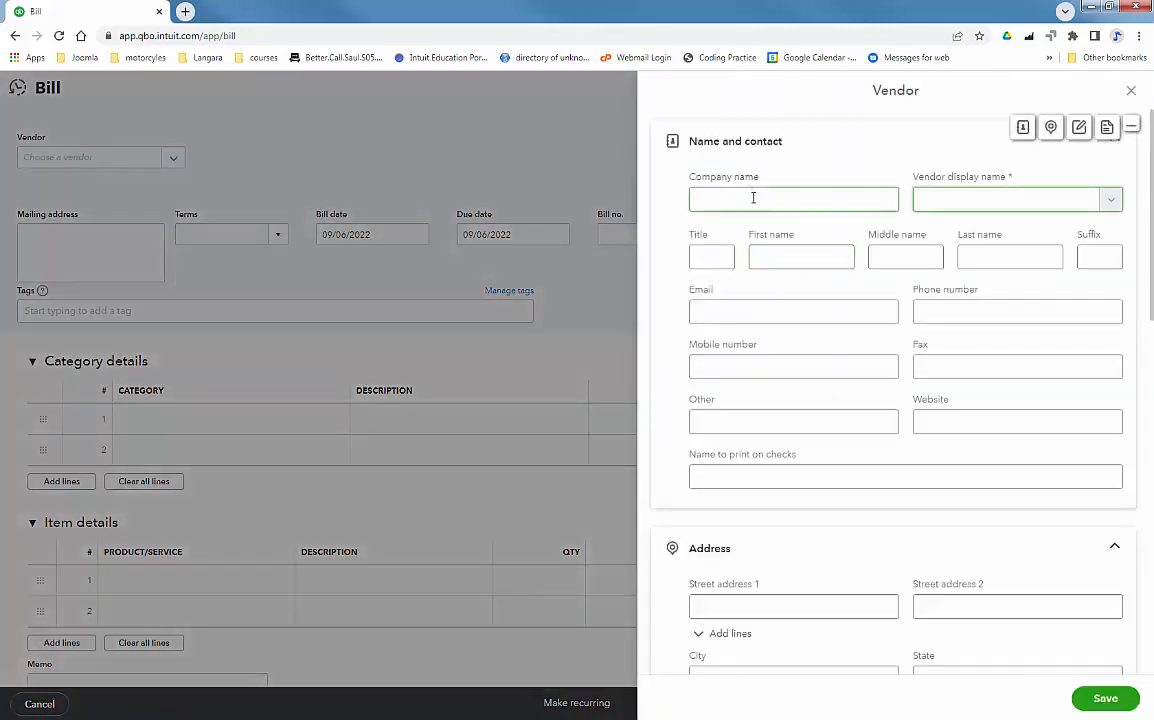
left_click(753, 198)
type("C")
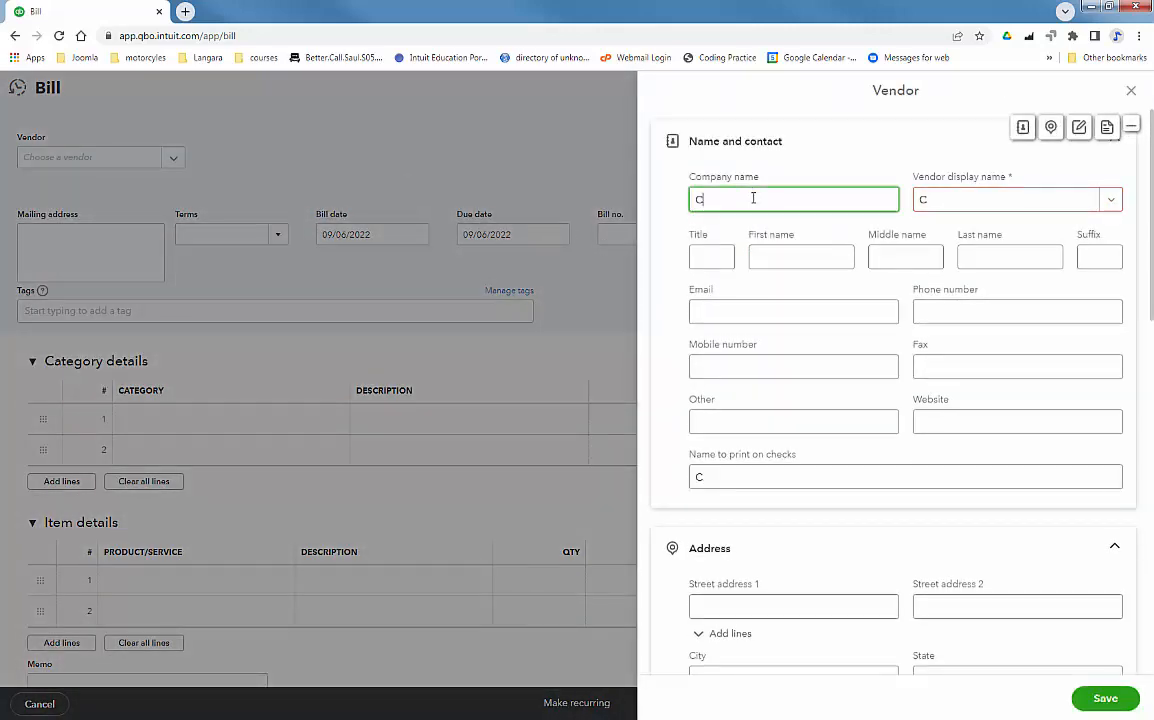
type("ourtenay")
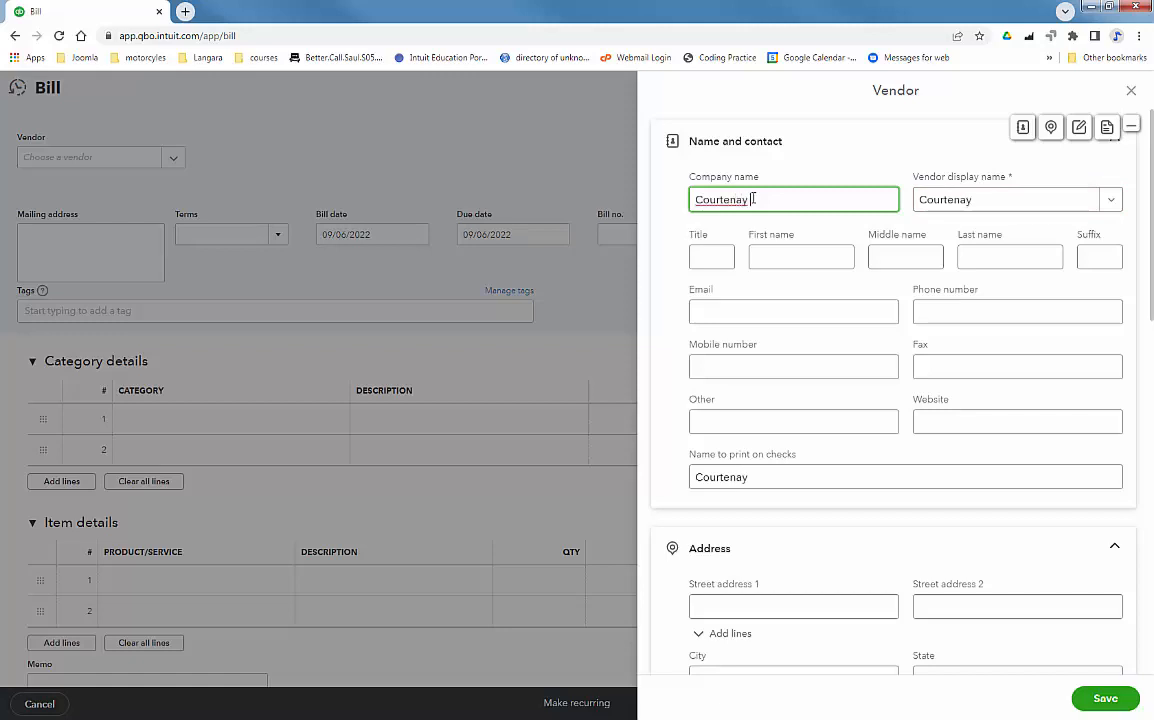
type(" Furniture")
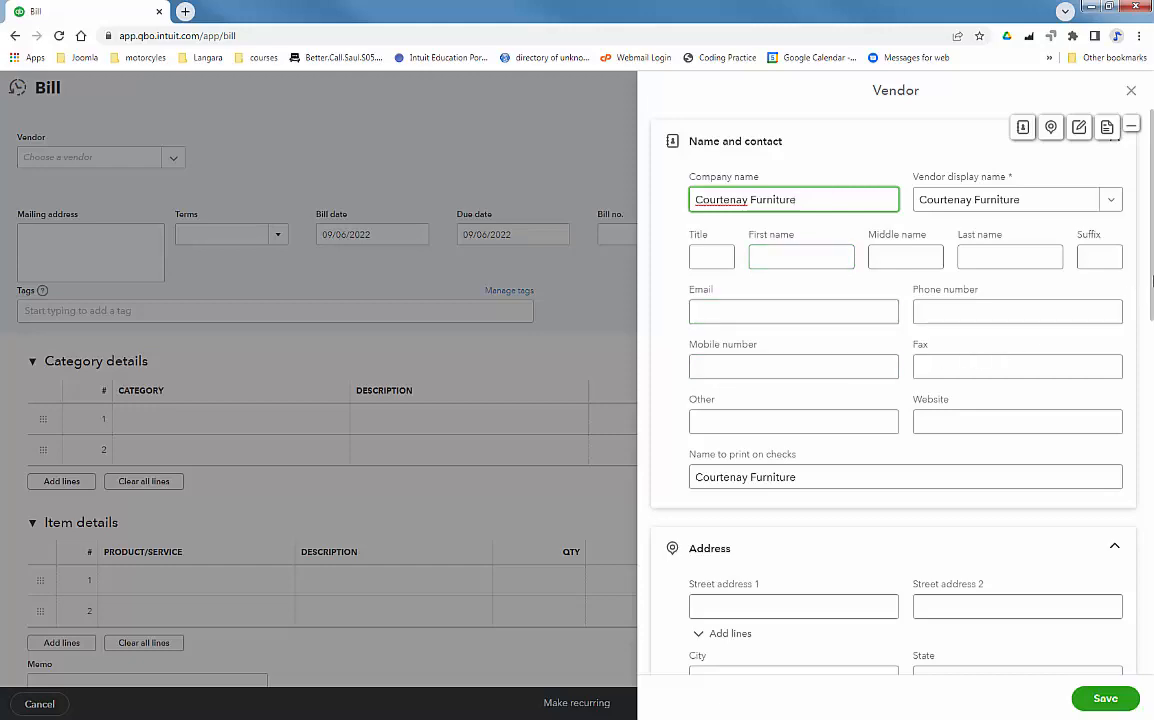
Review the vendor form, leaving the default expense category empty, and save Courtenay Furniture
left_click_drag(1150, 284, 1151, 648)
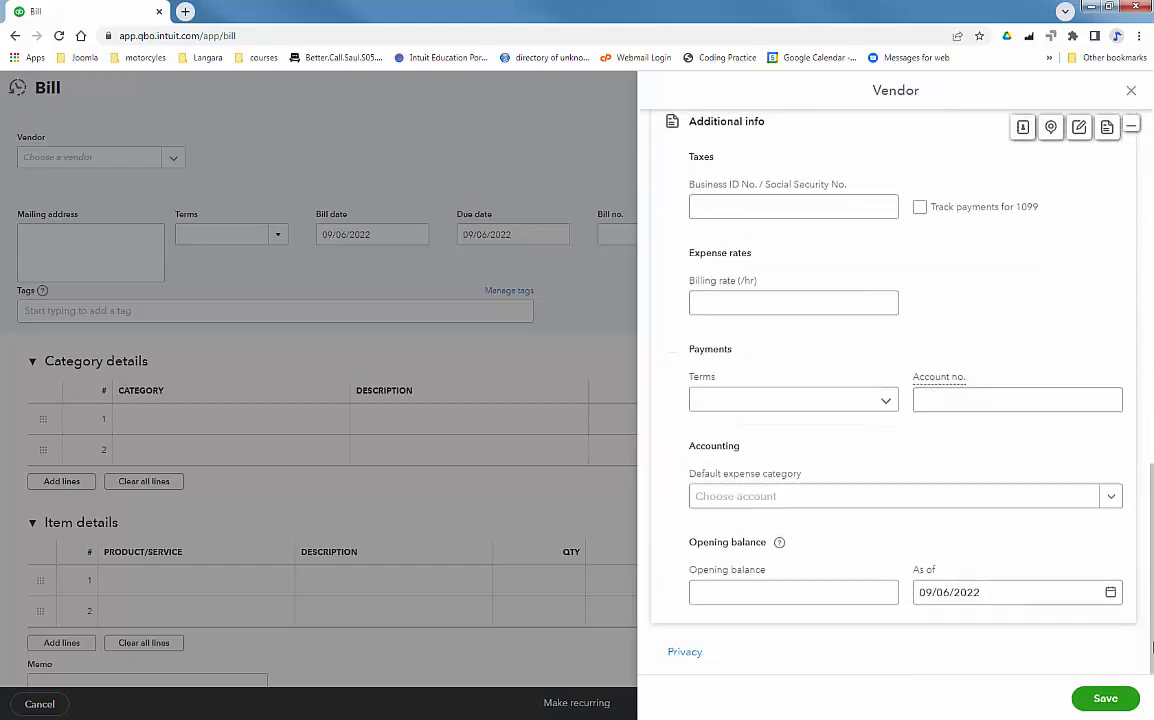
left_click(745, 498)
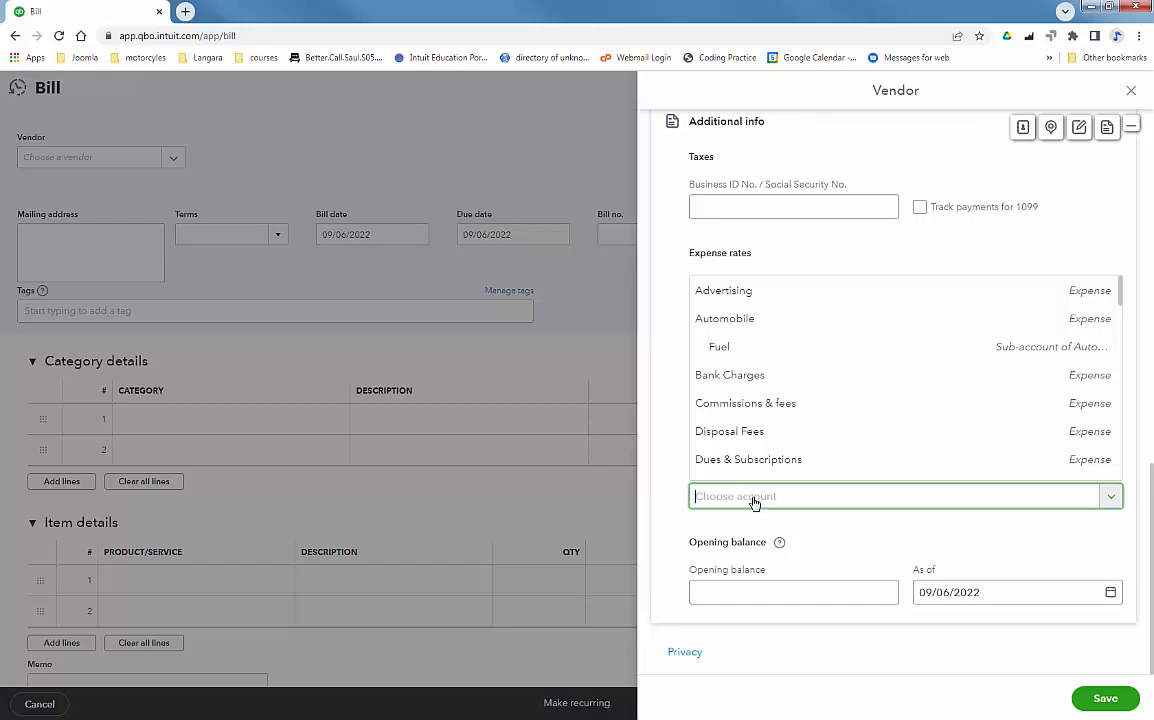
left_click(842, 536)
scroll(1000, 520, "up", 3)
scroll(990, 514, "up", 10)
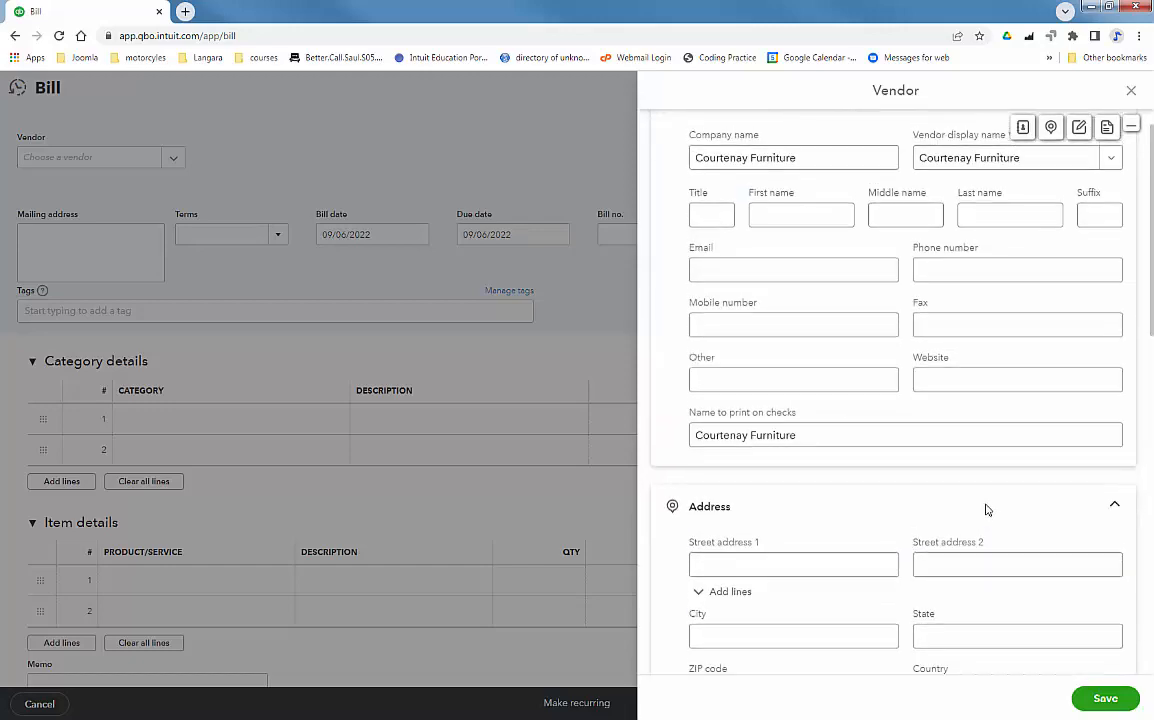
scroll(940, 322, "down", 3)
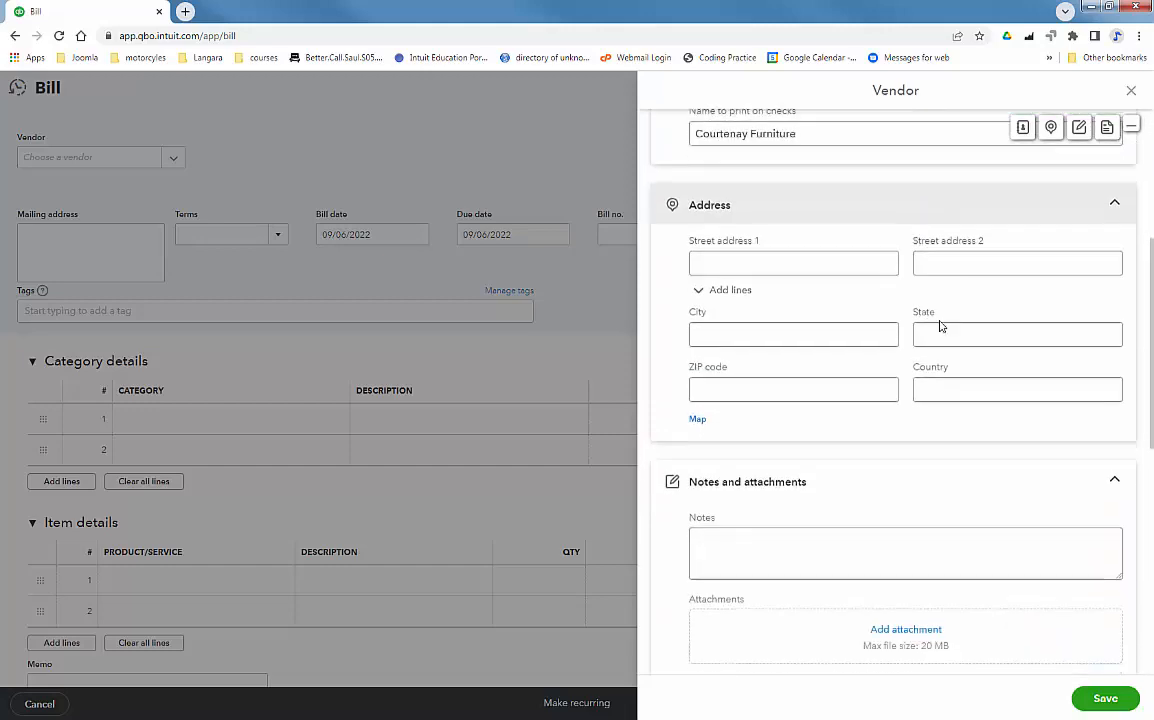
scroll(836, 396, "down", 3)
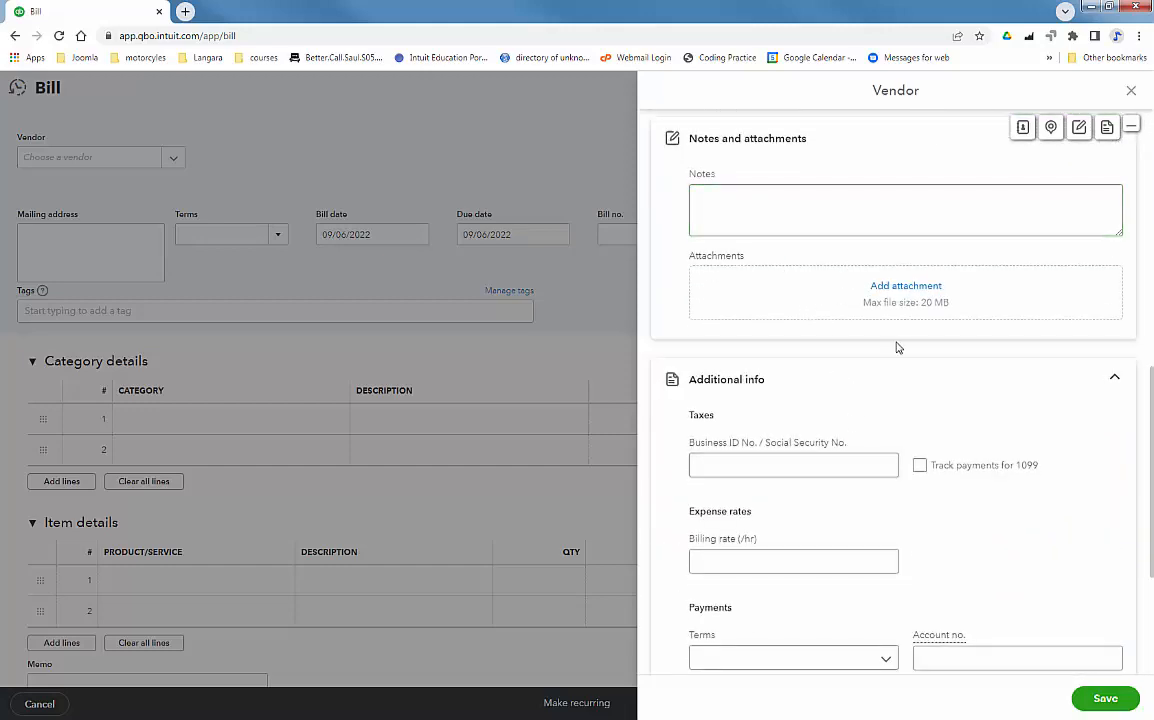
scroll(901, 348, "down", 3)
scroll(912, 356, "down", 1)
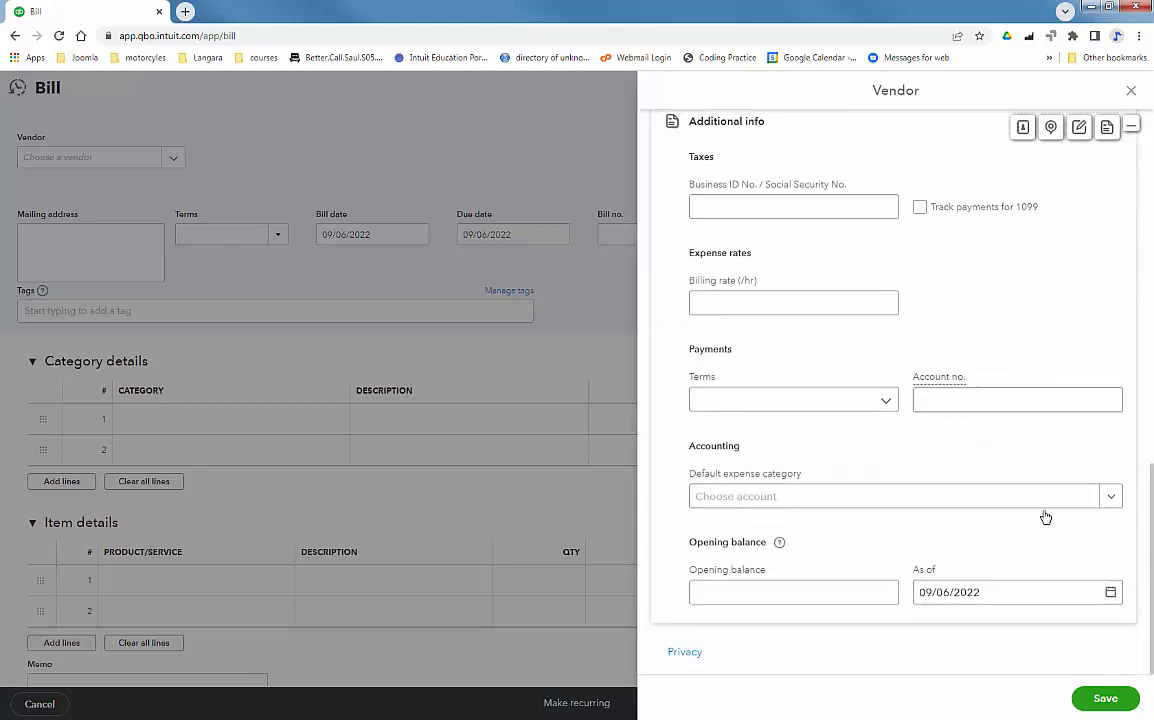
left_click(1105, 700)
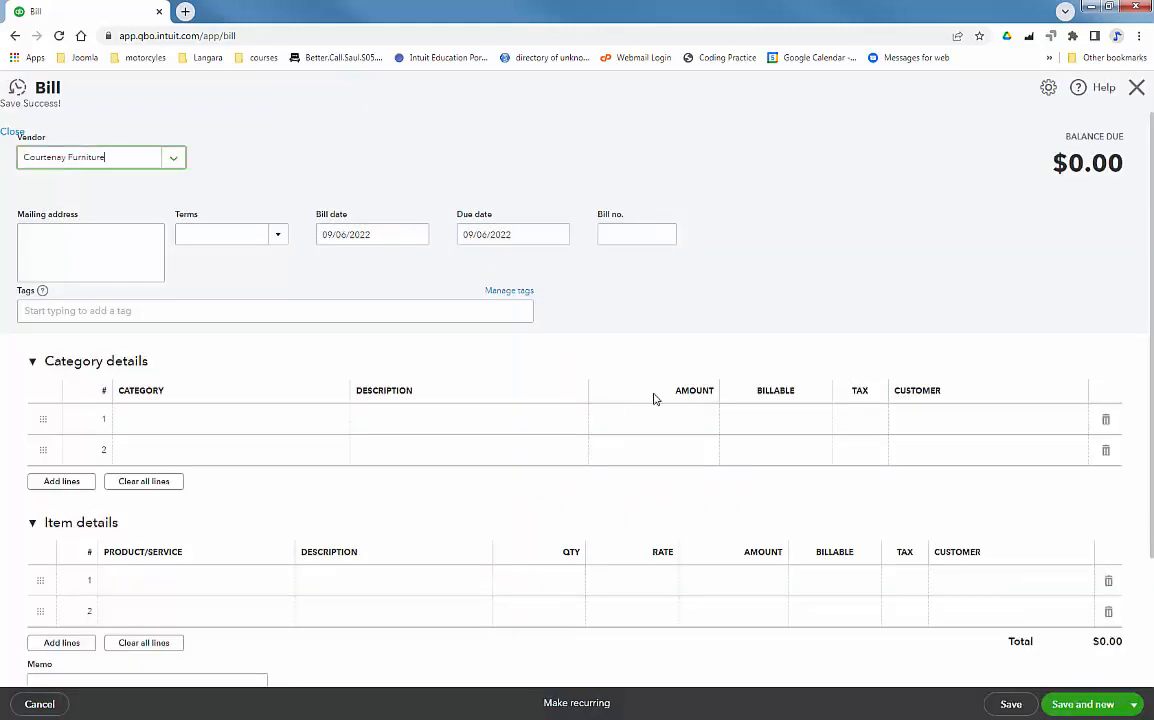
Create a Fixed Assets account with detail type Fixed Asset Furniture for the first category line
left_click(211, 425)
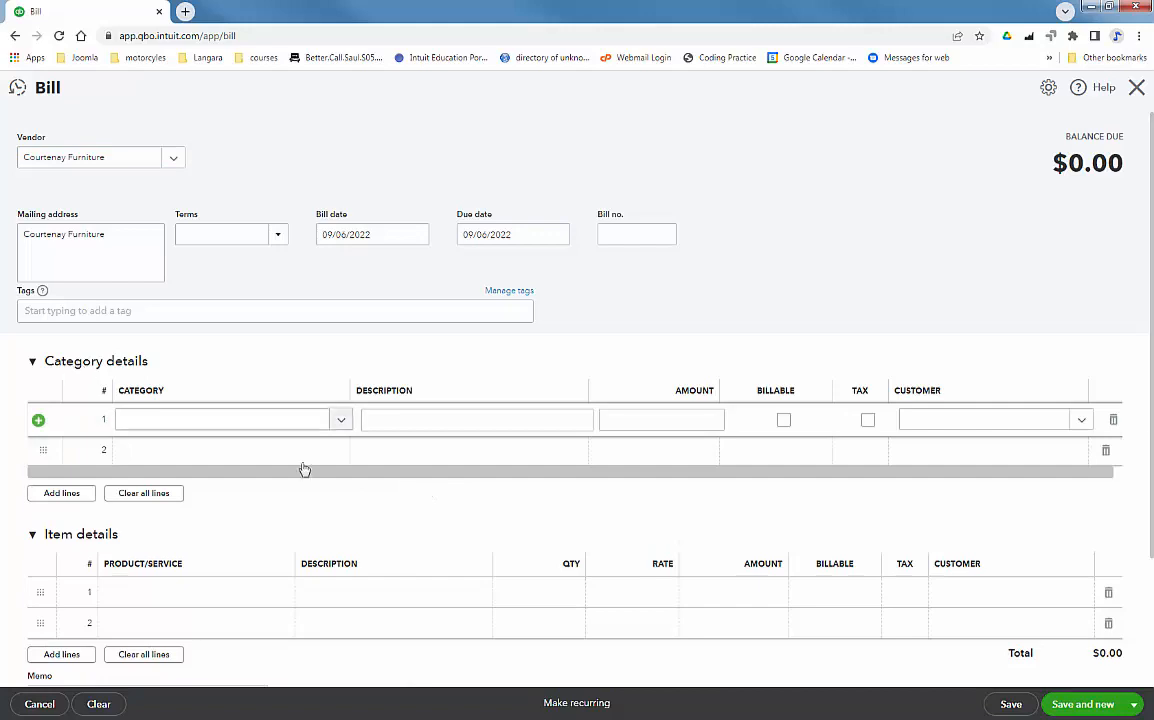
left_click(341, 423)
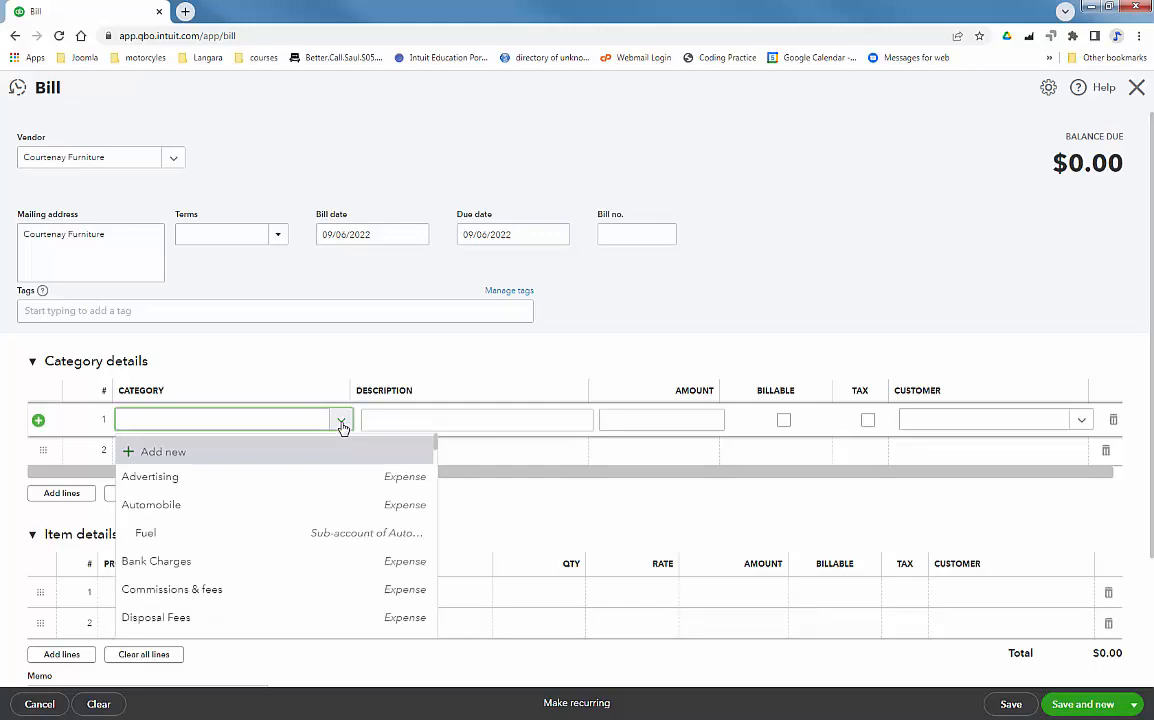
left_click(173, 454)
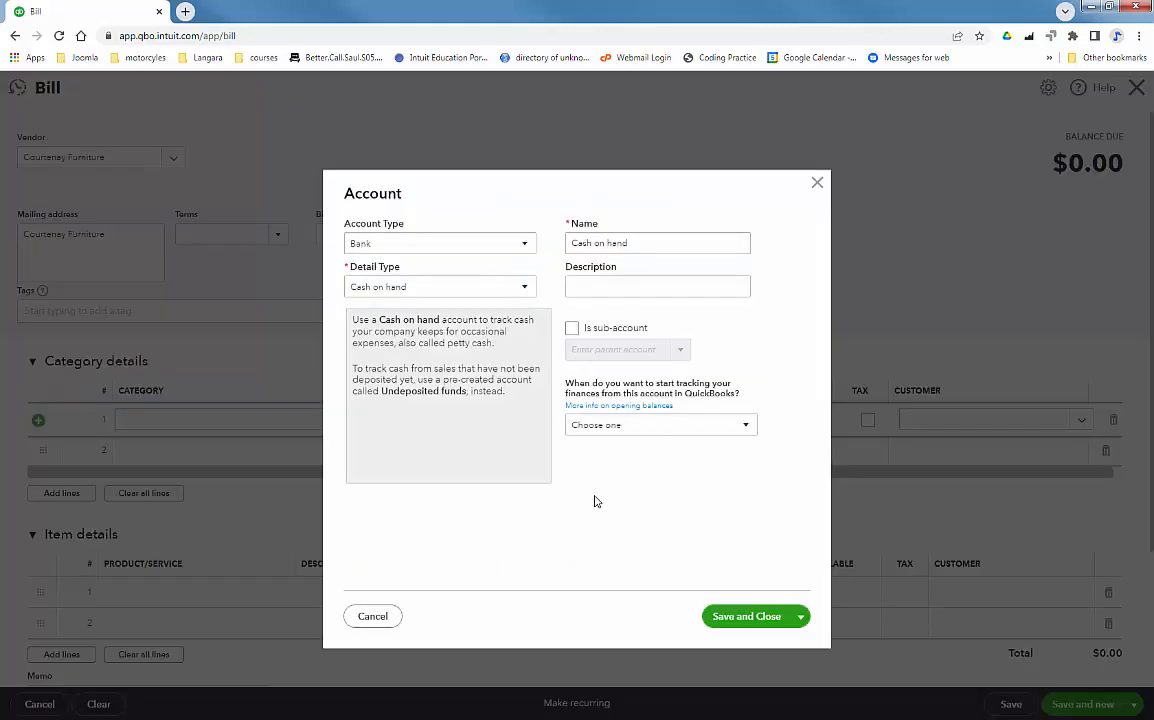
left_click(437, 245)
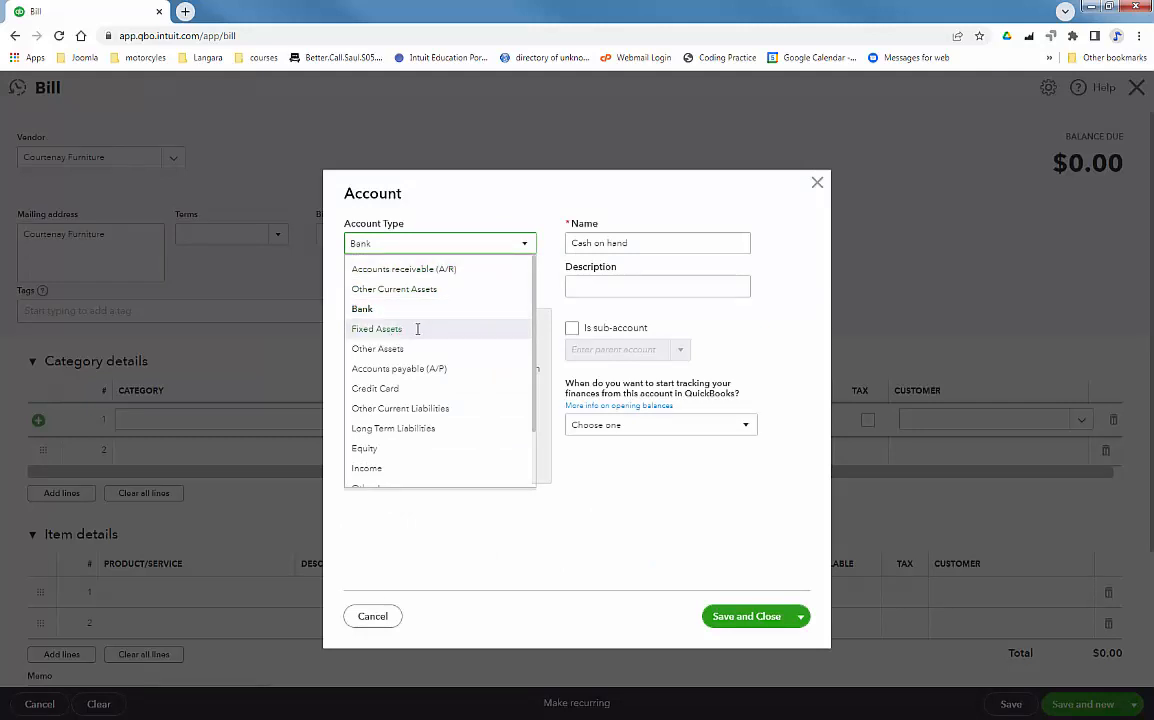
left_click(417, 329)
left_click(423, 289)
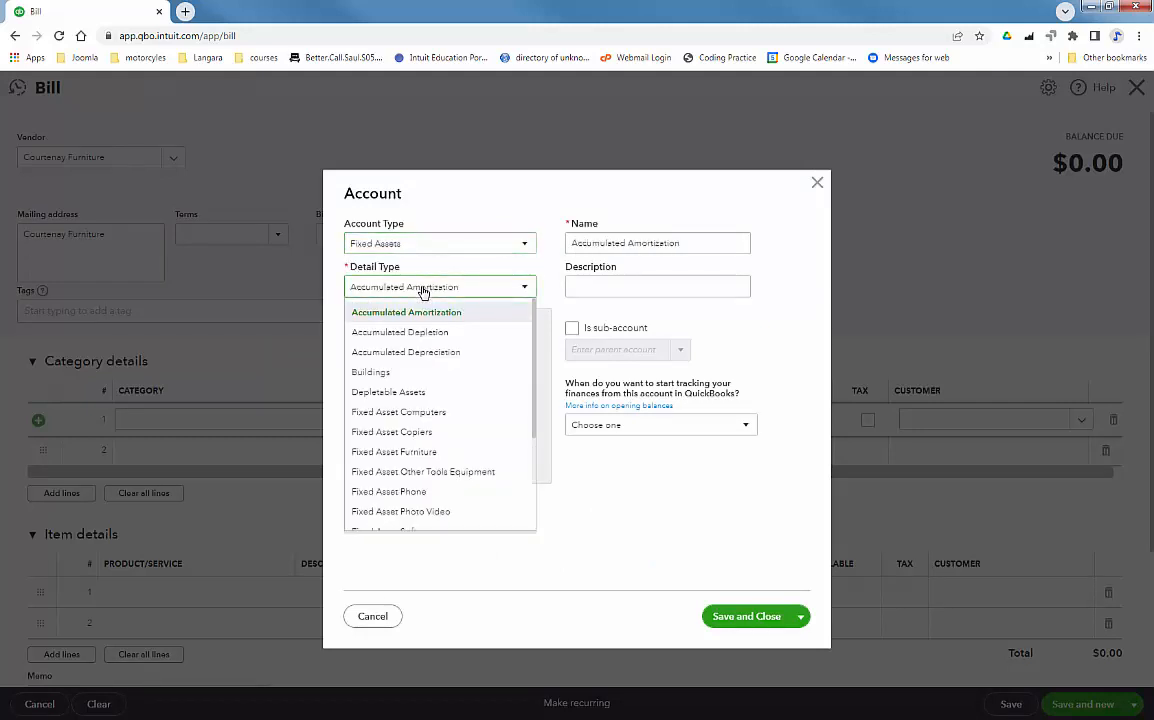
left_click(428, 452)
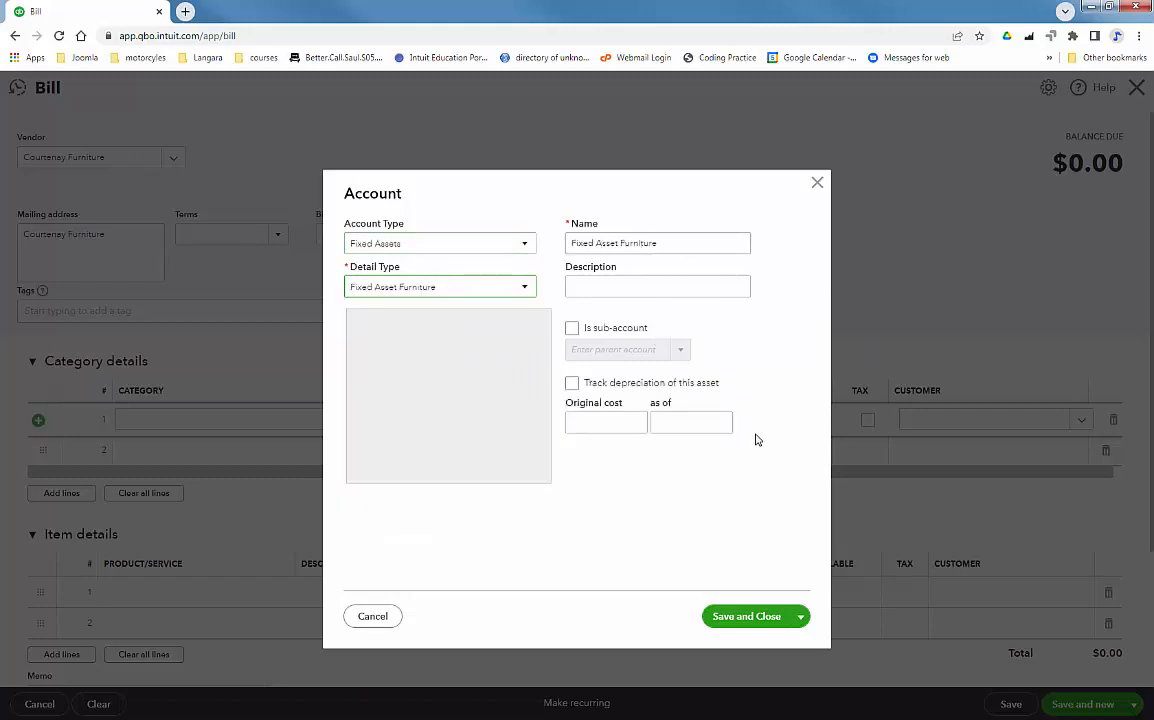
left_click(775, 617)
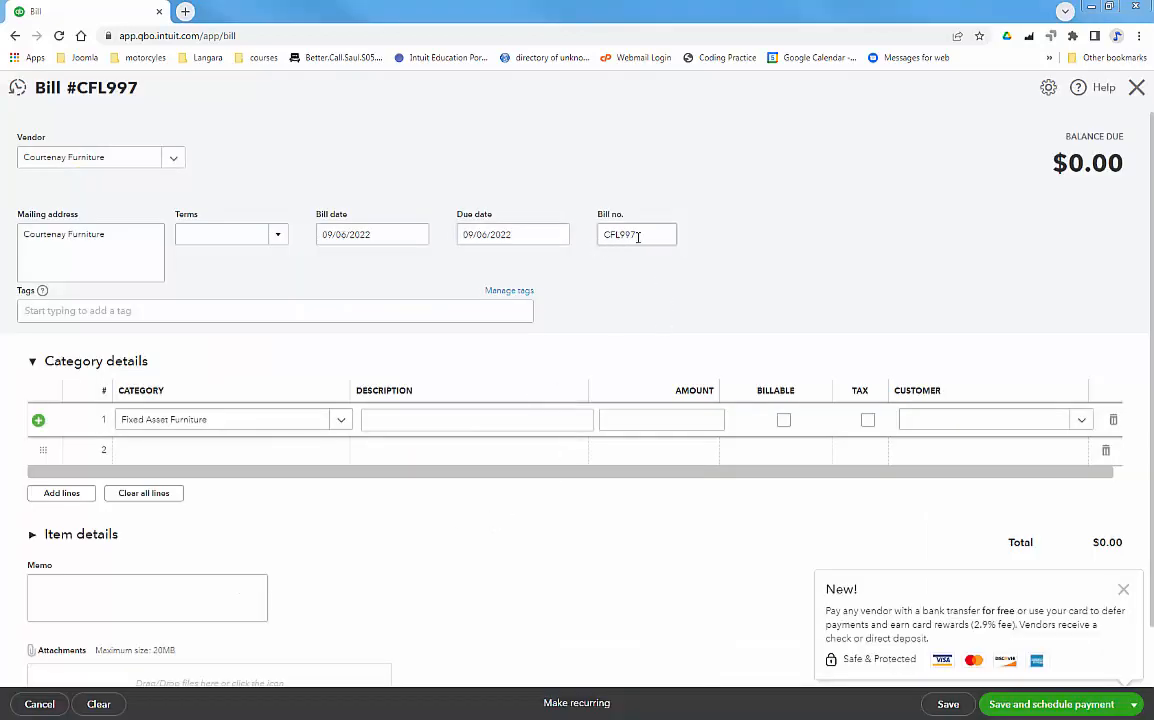
Enter 229.95 on the furniture line and use Save and close on bill CFL997
left_click(677, 423)
type("22")
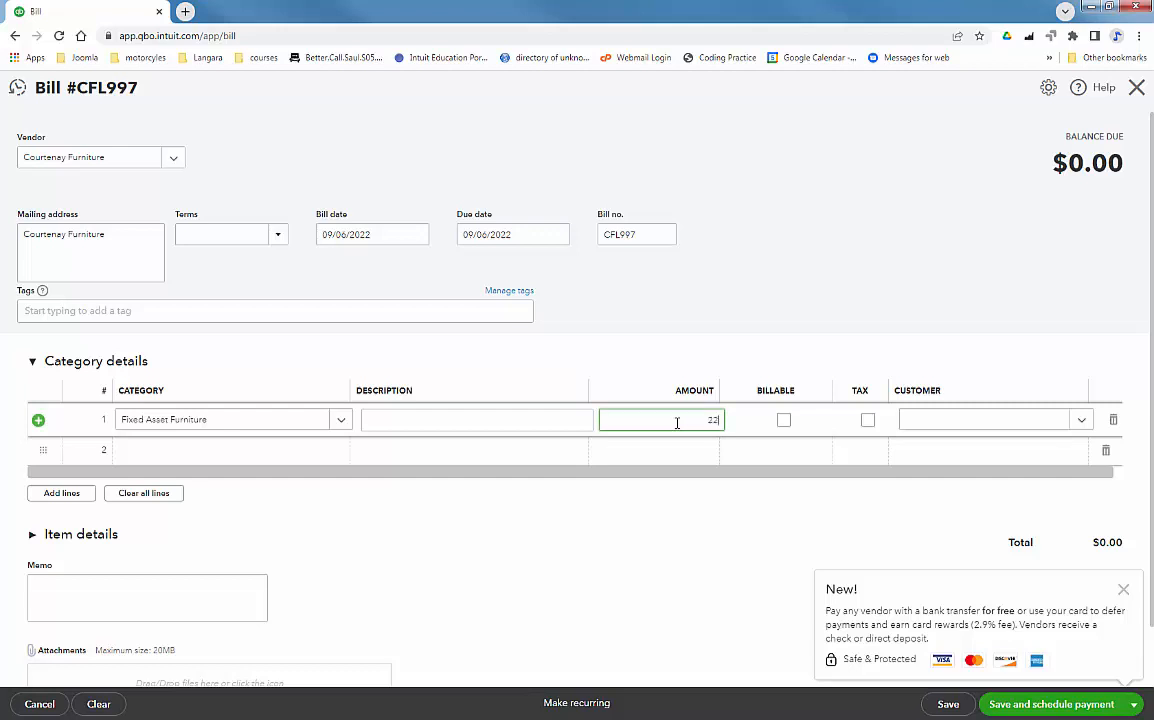
type("9.95")
key("Tab")
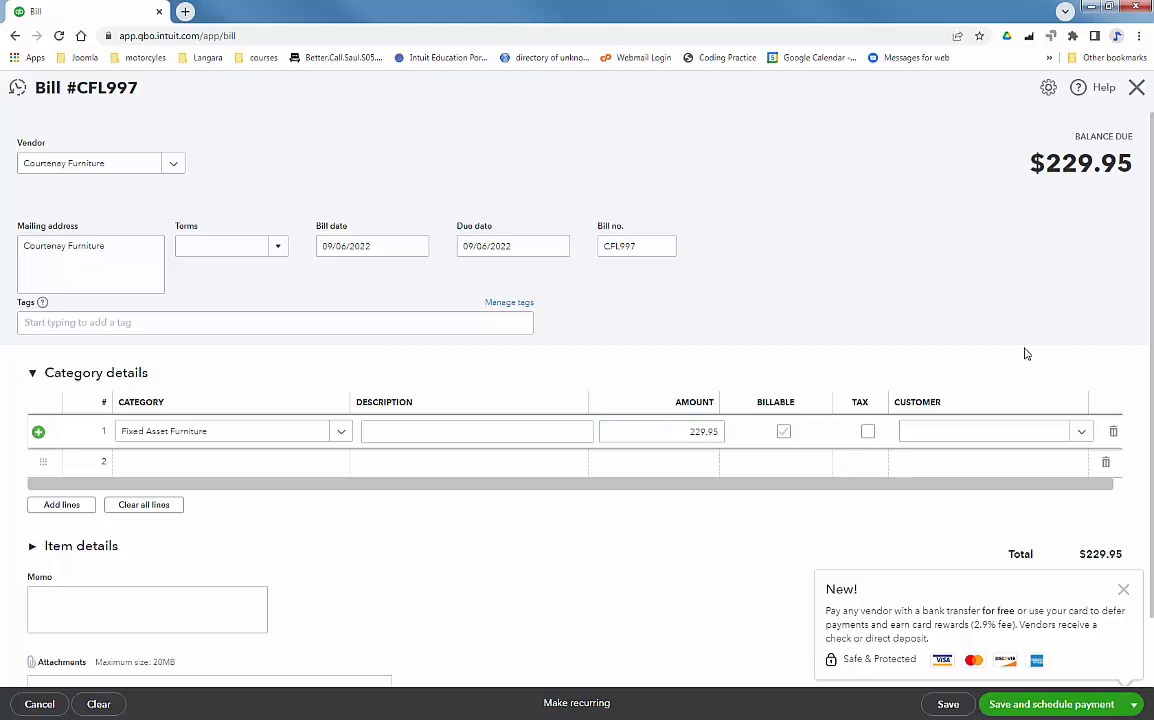
left_click(1133, 706)
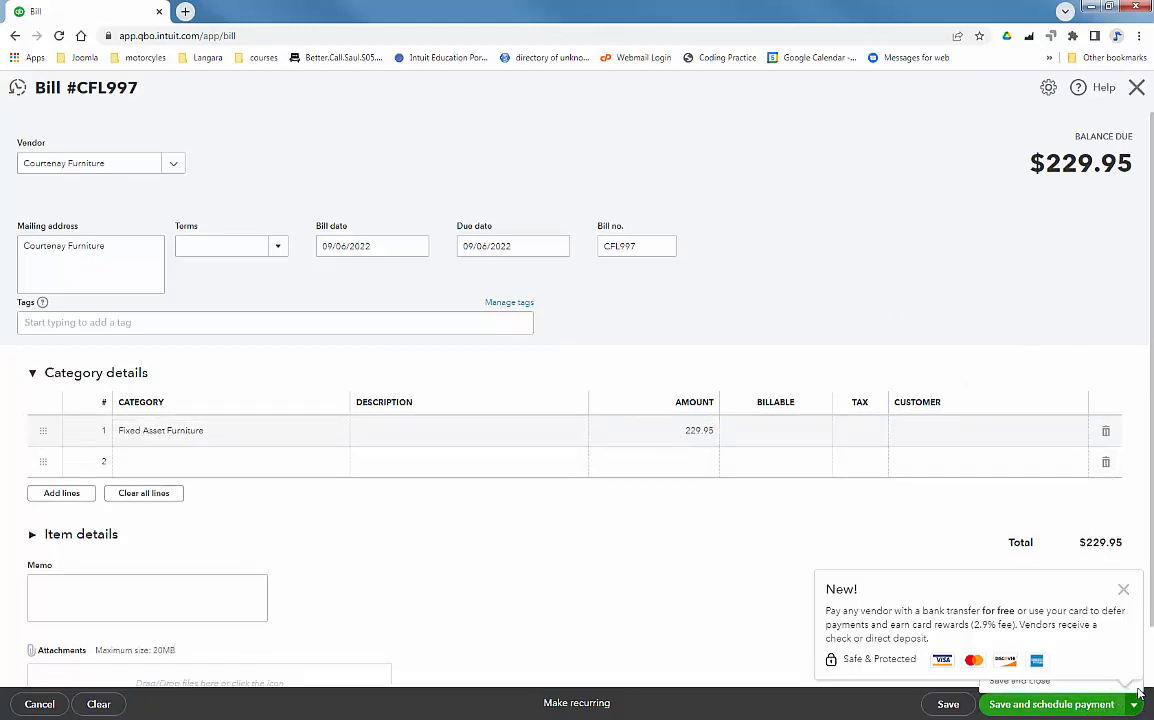
left_click(1030, 682)
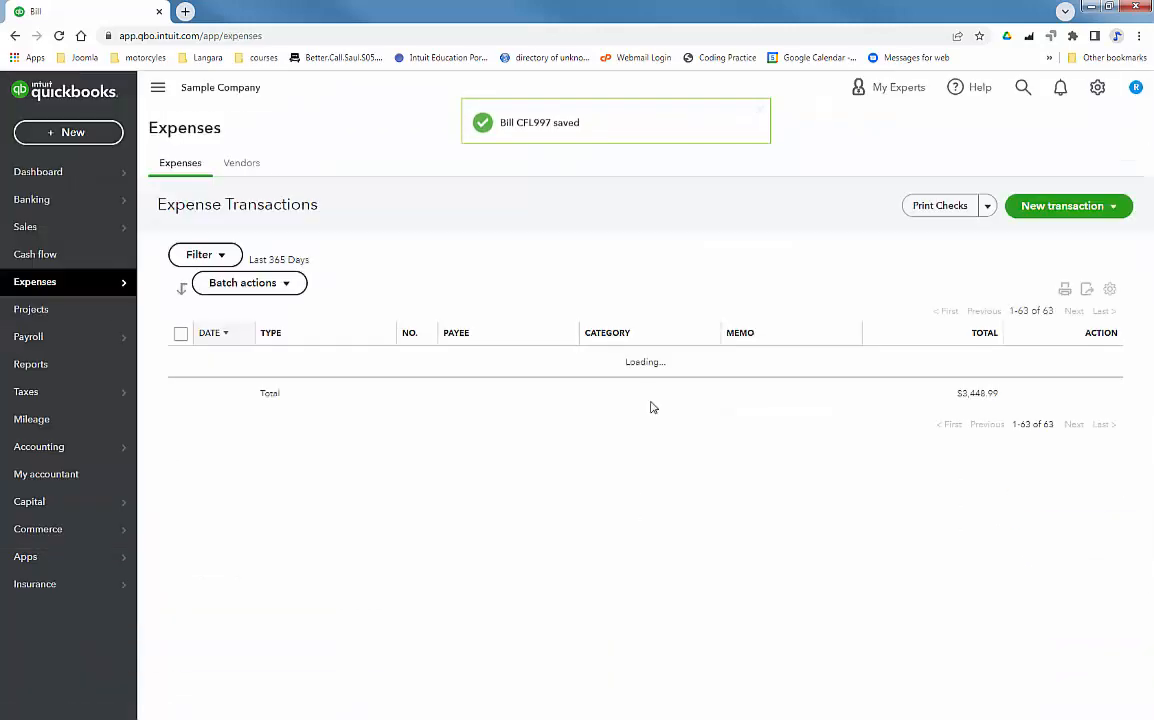